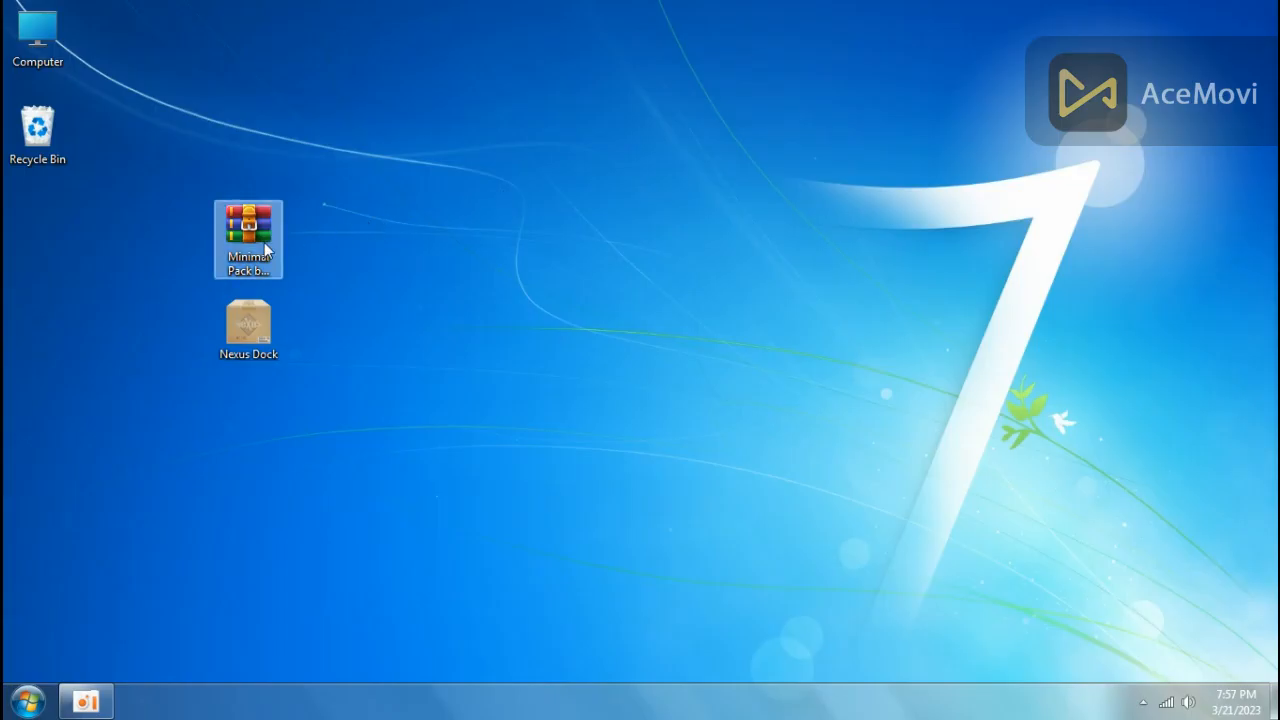
Extract the Minimal Pack archive into its own folder on the desktop and close the archive
{"action": "left_click", "coordinate": [264, 242]}
{"action": "left_click", "coordinate": [260, 314]}
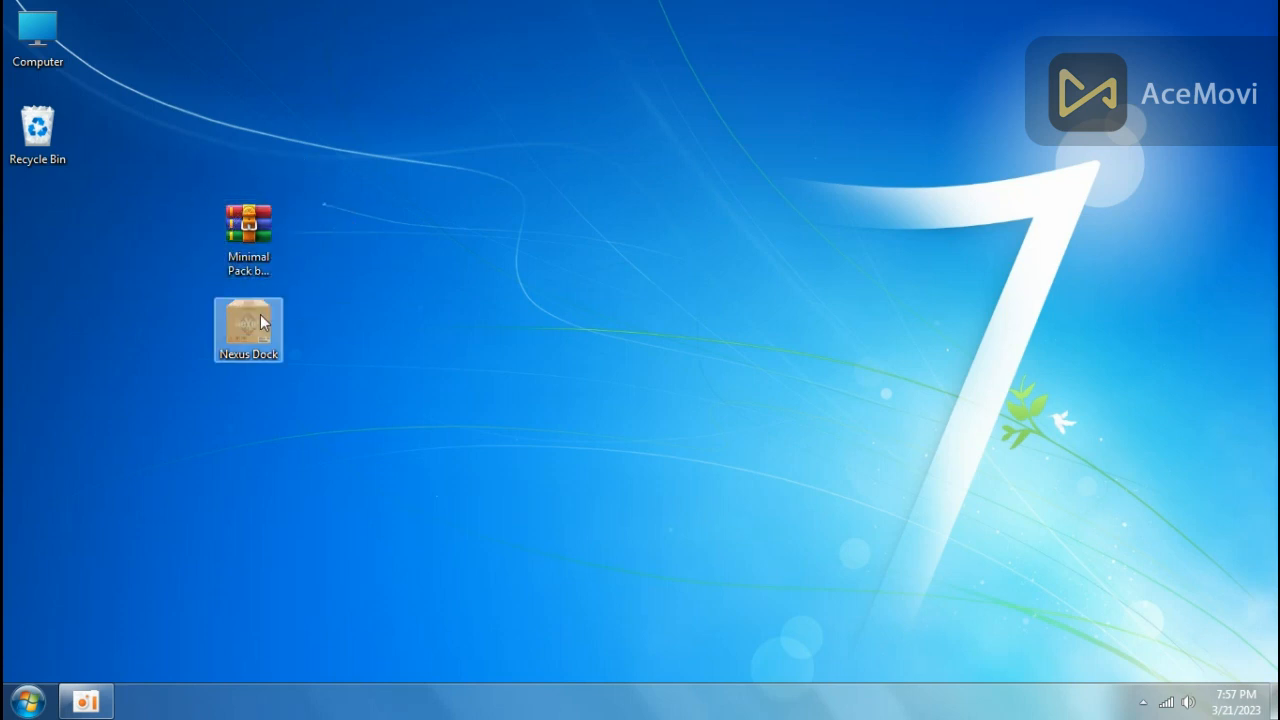
{"action": "left_click", "coordinate": [261, 259]}
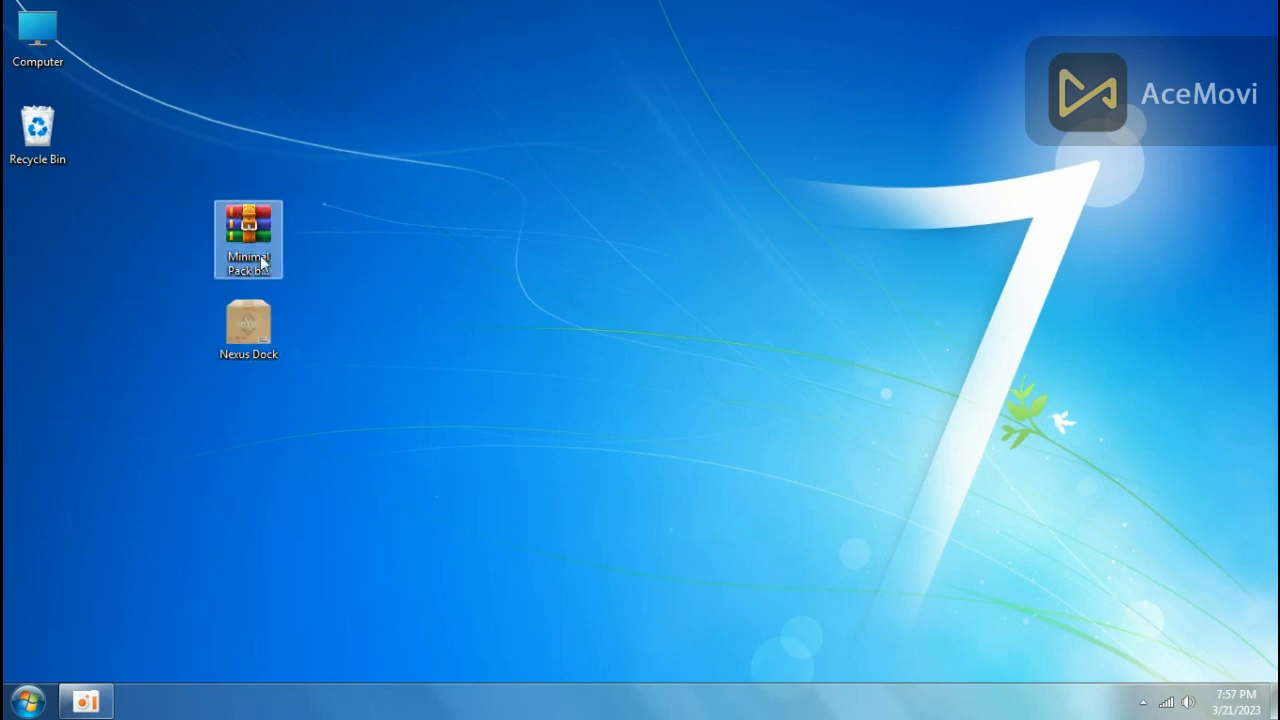
{"action": "double_click", "coordinate": [263, 262]}
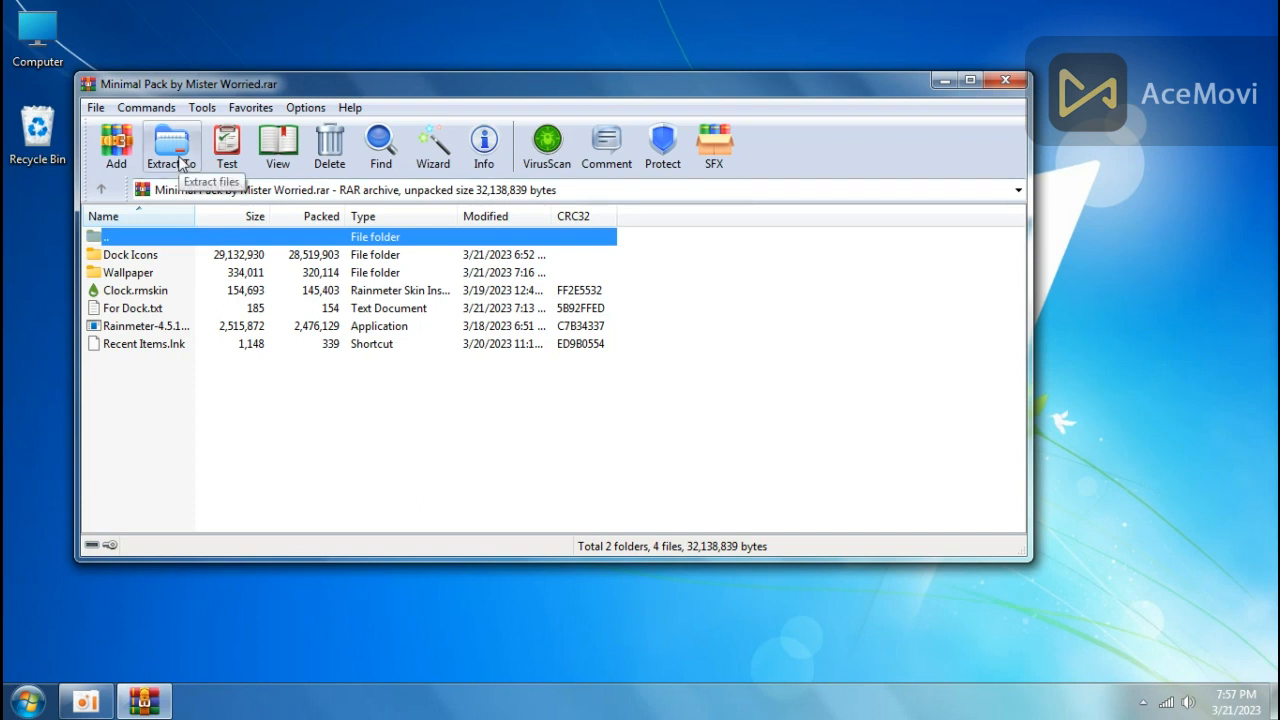
{"action": "left_click", "coordinate": [181, 163]}
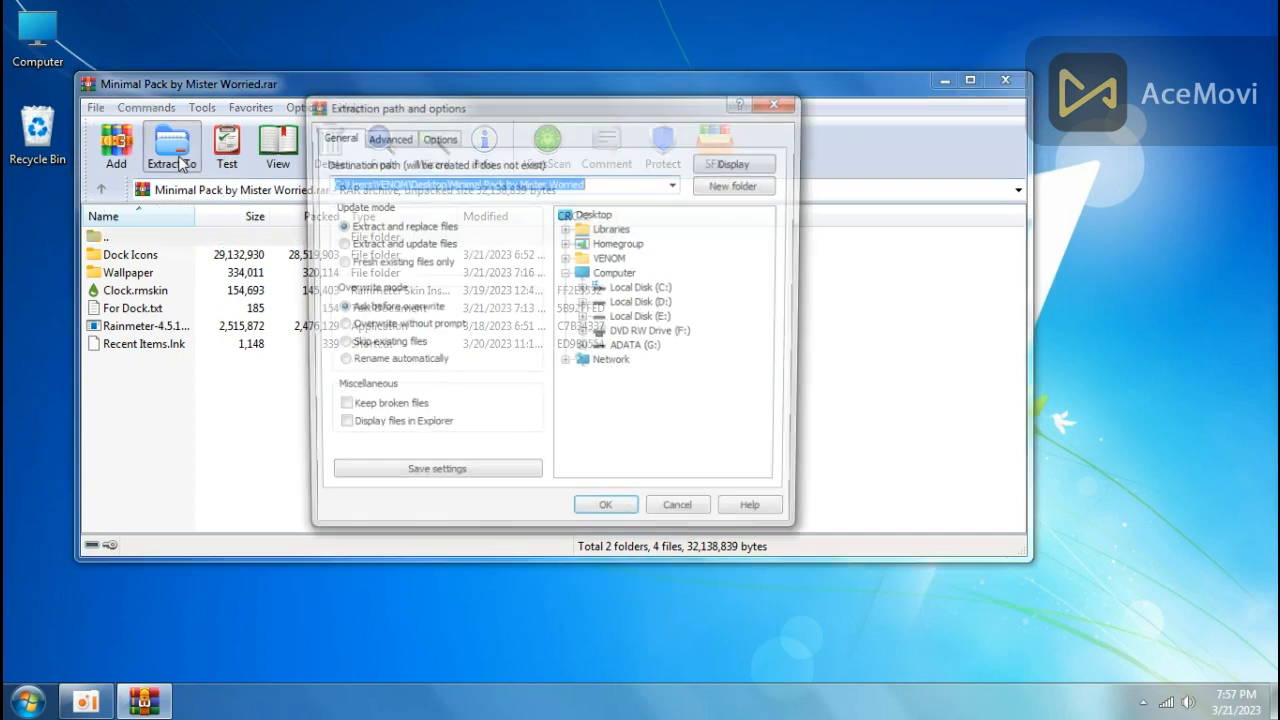
{"action": "left_click", "coordinate": [604, 517]}
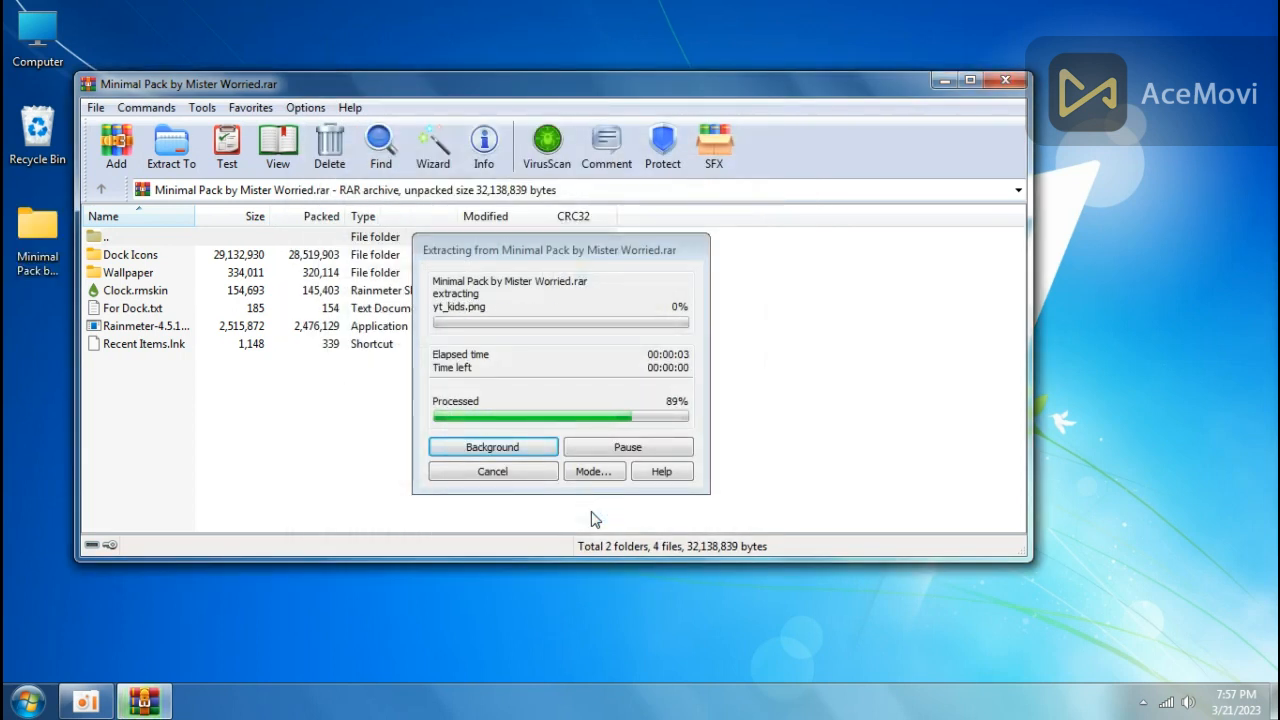
{"action": "left_click", "coordinate": [1005, 80]}
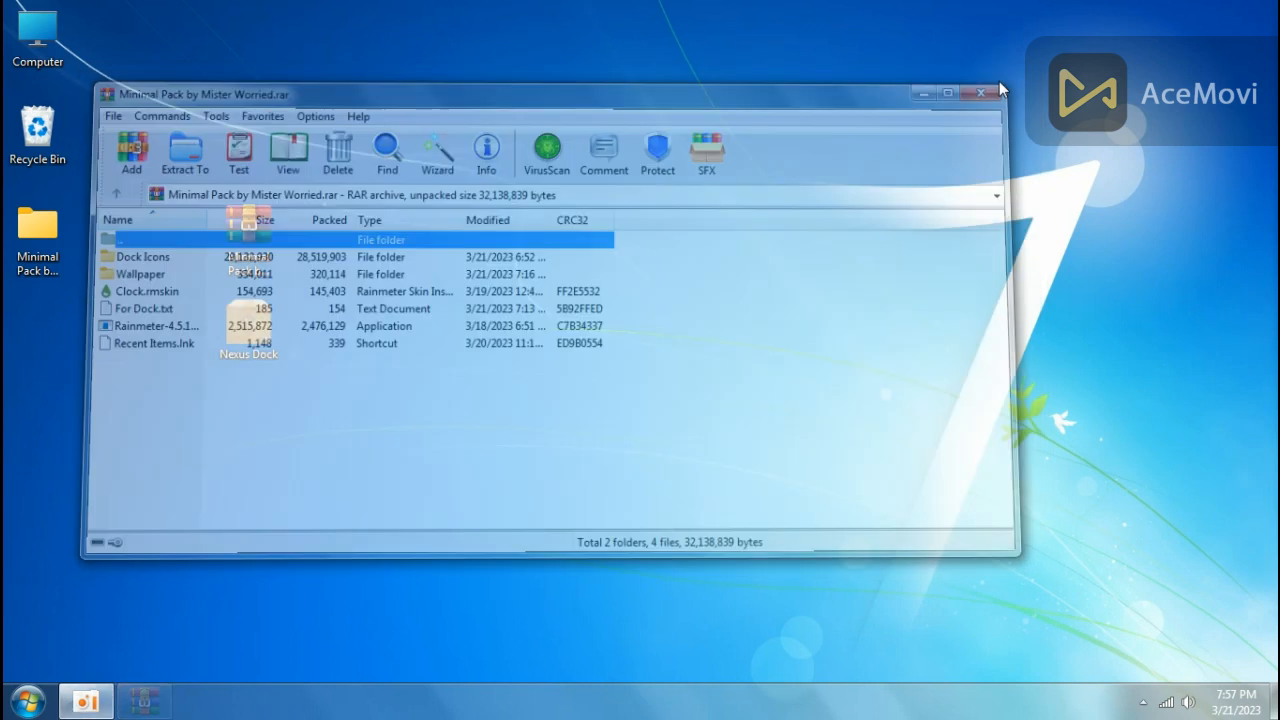
Open the extracted Minimal Pack folder and move its window clear of the desktop archive and Nexus Dock icons
{"action": "double_click", "coordinate": [55, 231]}
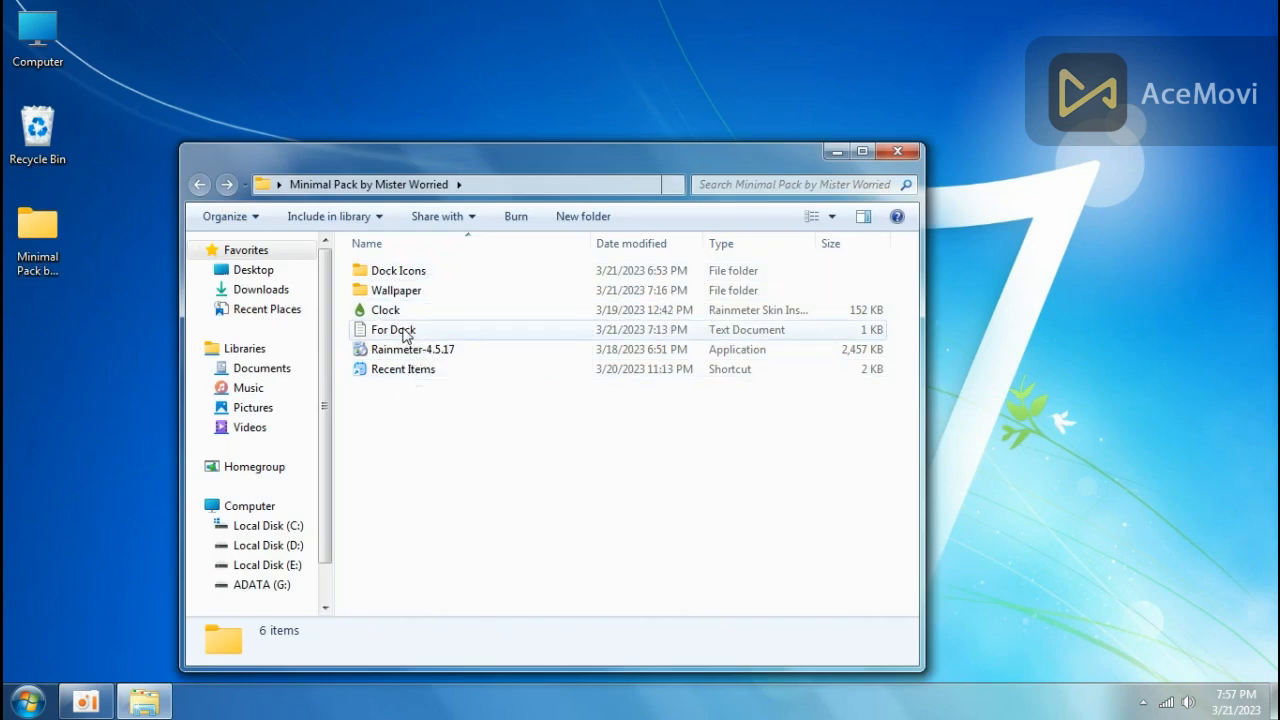
{"action": "left_click_drag", "start_coordinate": [553, 146], "coordinate": [913, 38]}
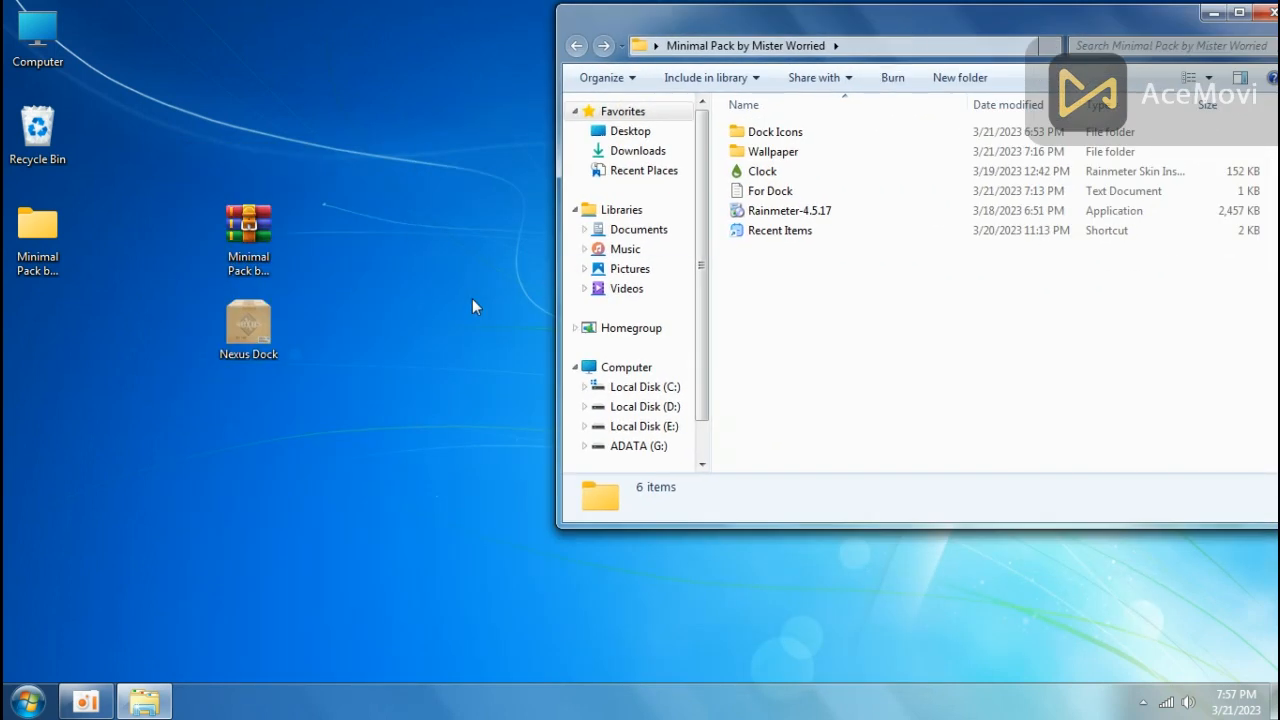
{"action": "left_click", "coordinate": [250, 322]}
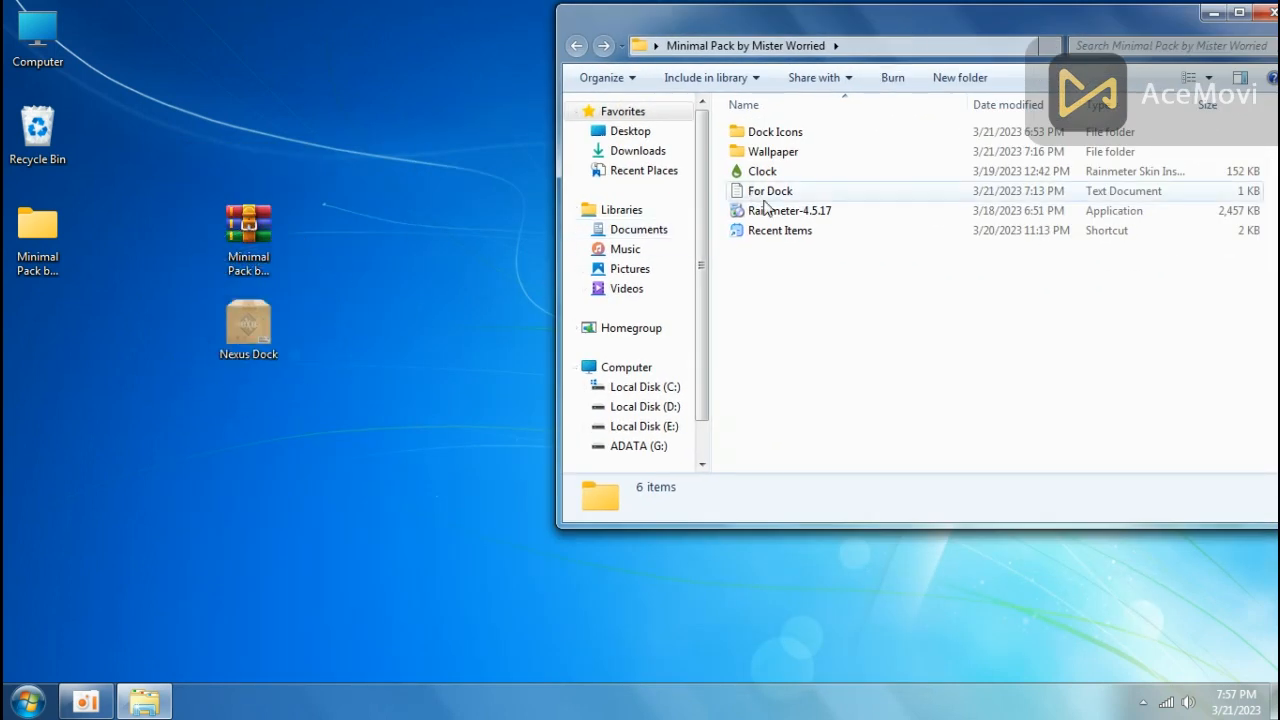
{"action": "key", "text": "ctrl"}
{"action": "left_click", "coordinate": [770, 199]}
{"action": "double_click", "coordinate": [771, 199]}
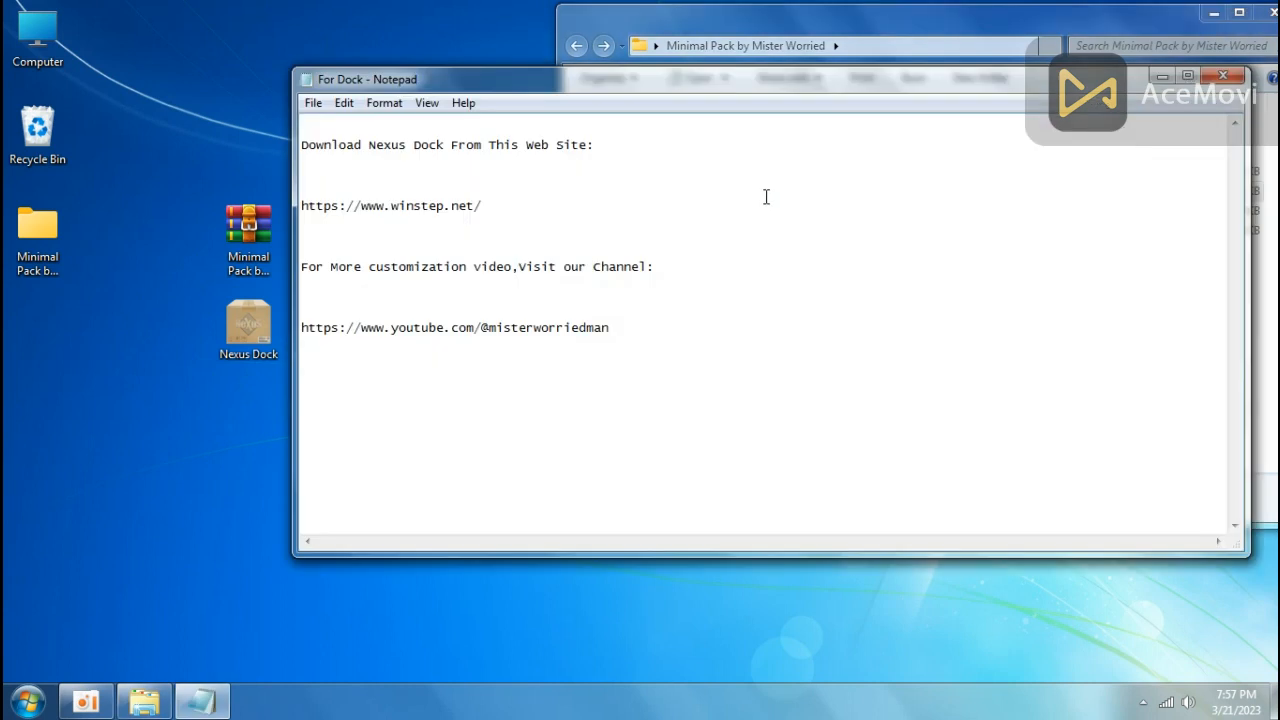
{"action": "left_click_drag", "start_coordinate": [484, 204], "coordinate": [309, 203]}
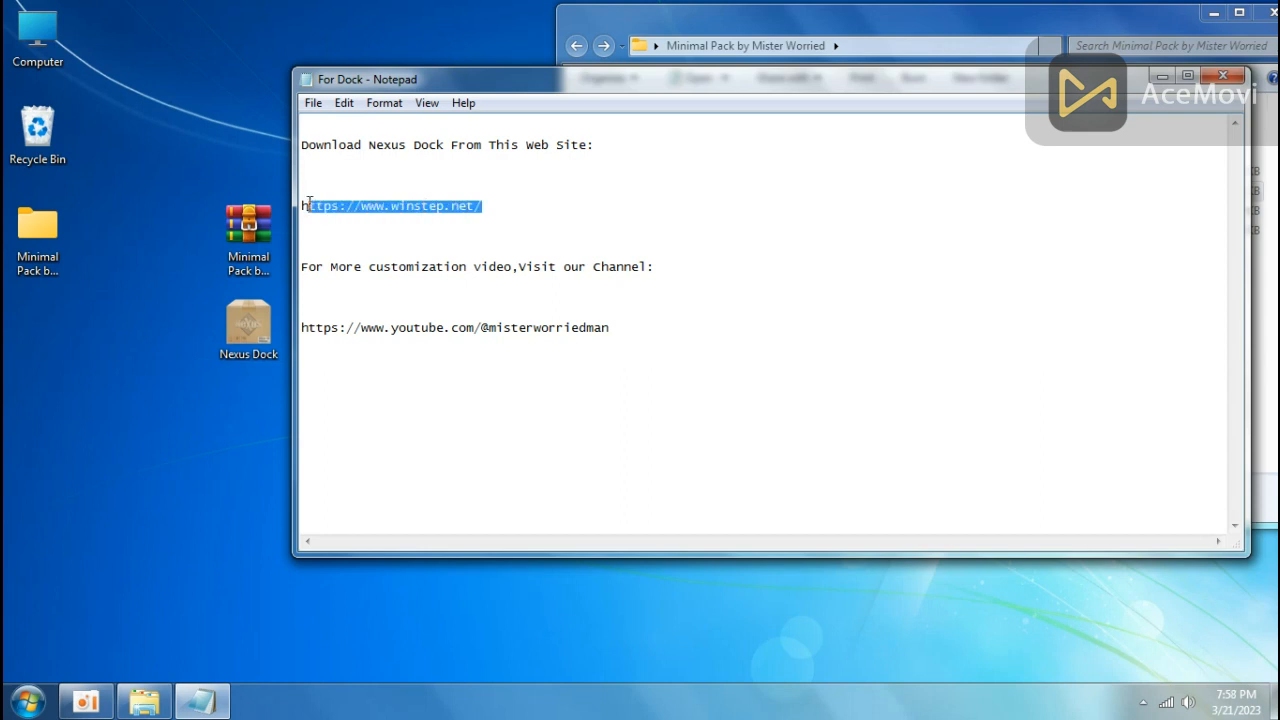
{"action": "right_click", "coordinate": [350, 204]}
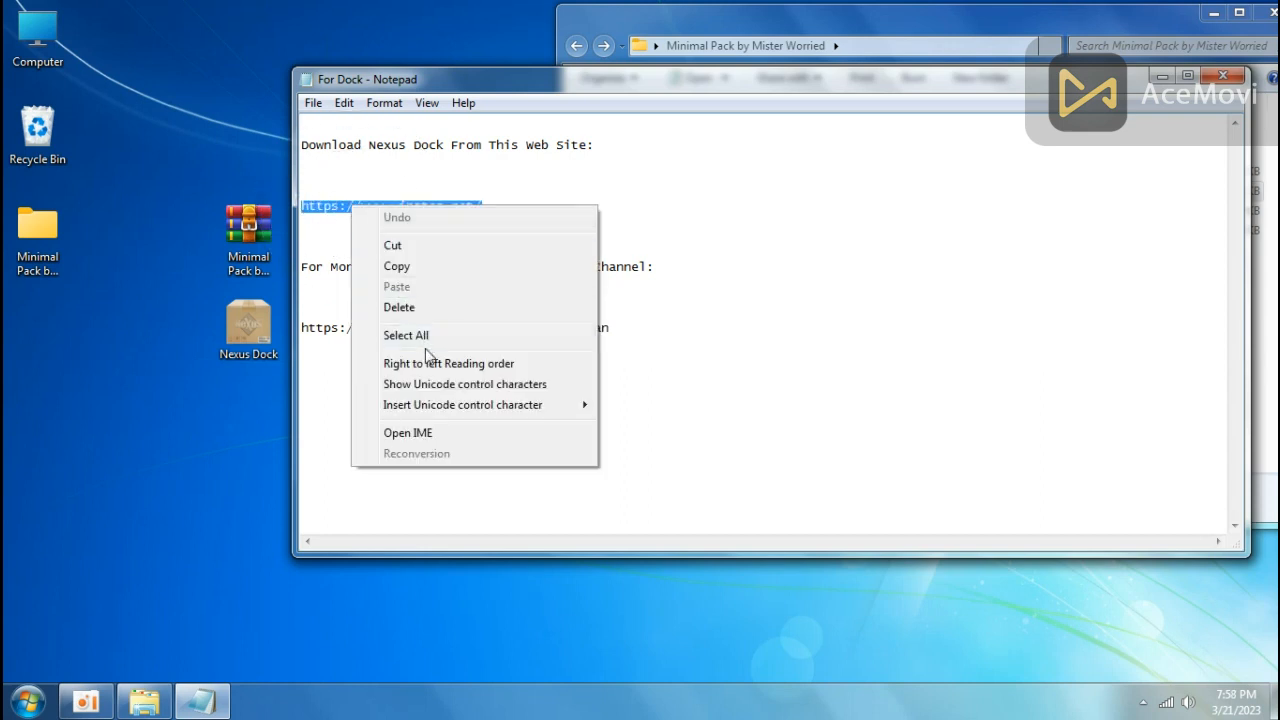
{"action": "left_click", "coordinate": [416, 267]}
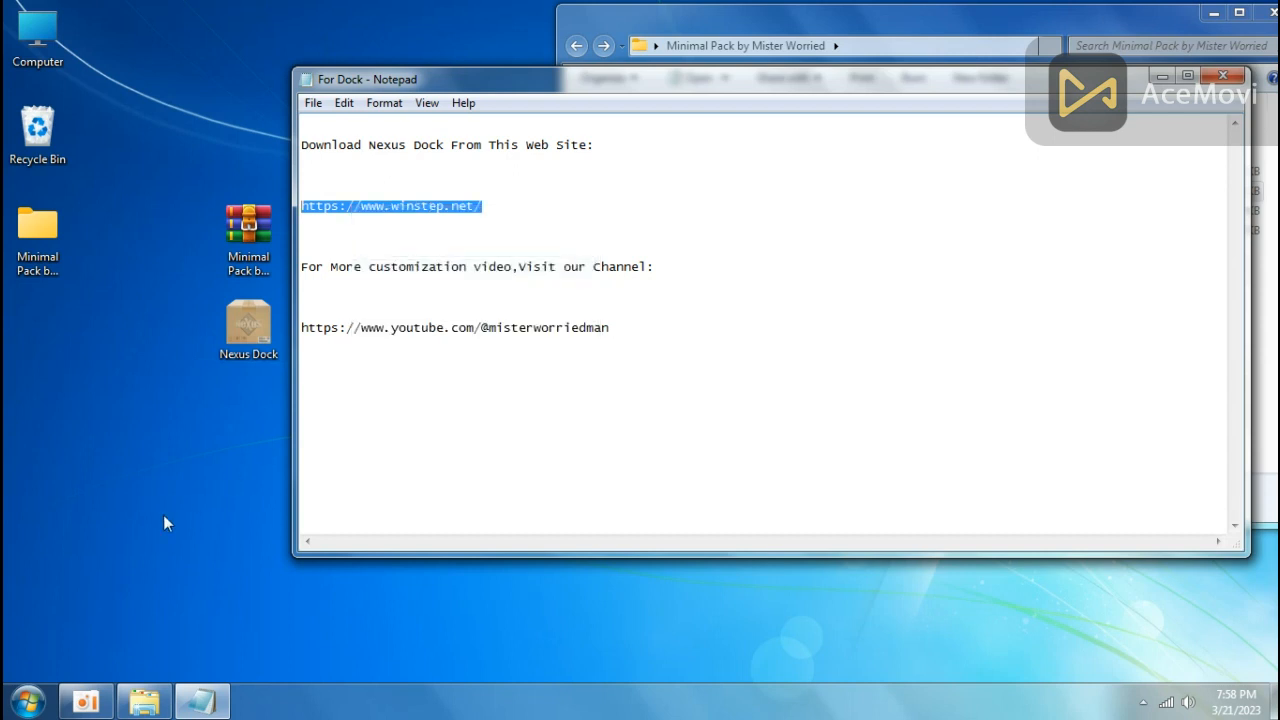
{"action": "left_click", "coordinate": [27, 702]}
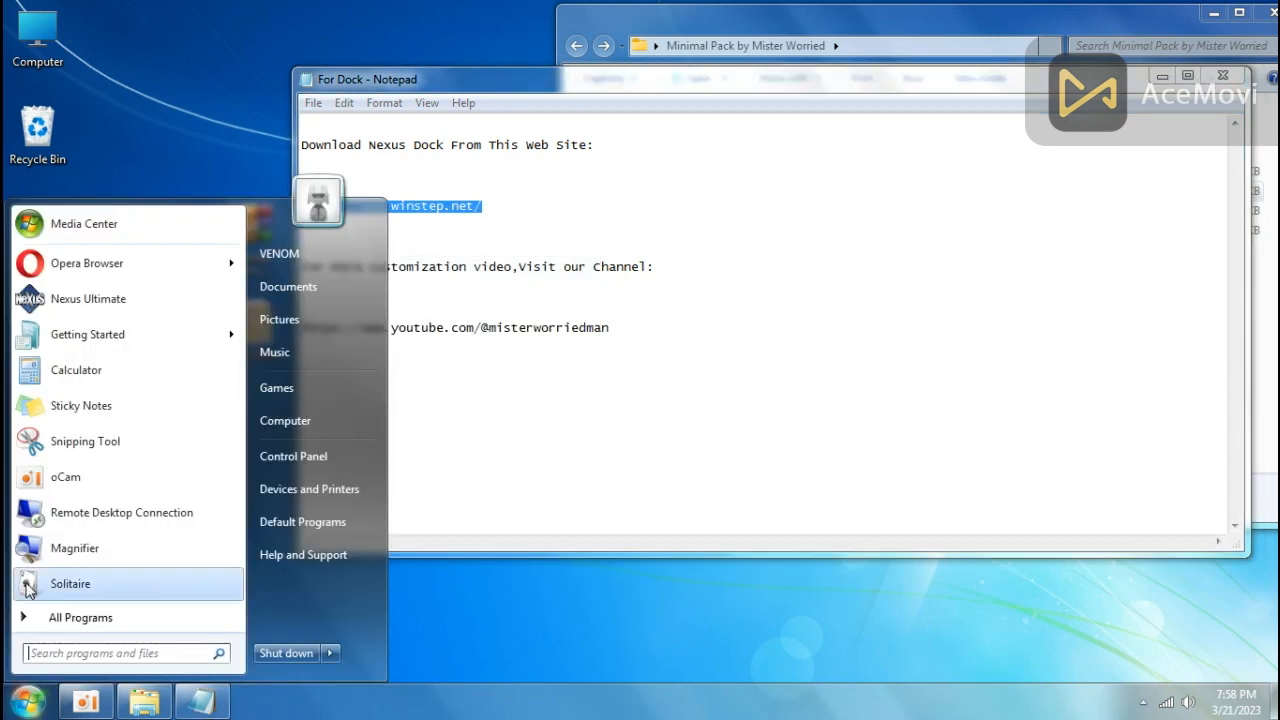
{"action": "left_click", "coordinate": [123, 268]}
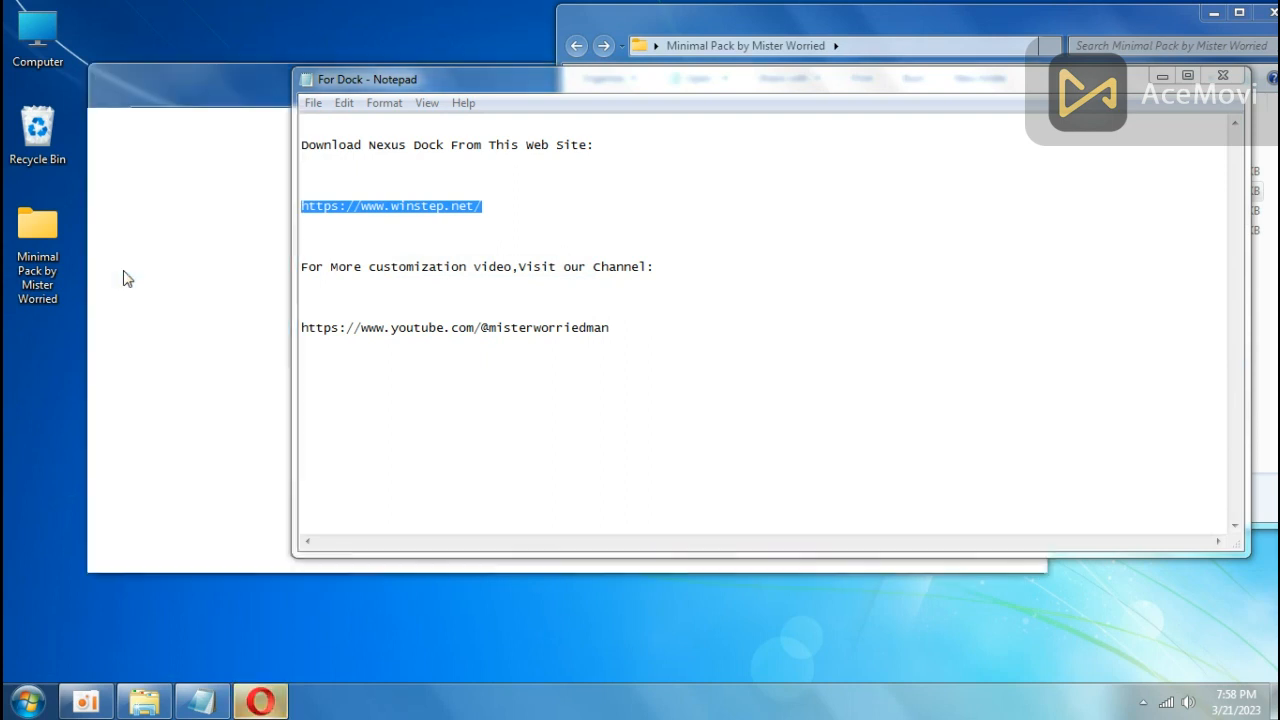
{"action": "left_click", "coordinate": [268, 100]}
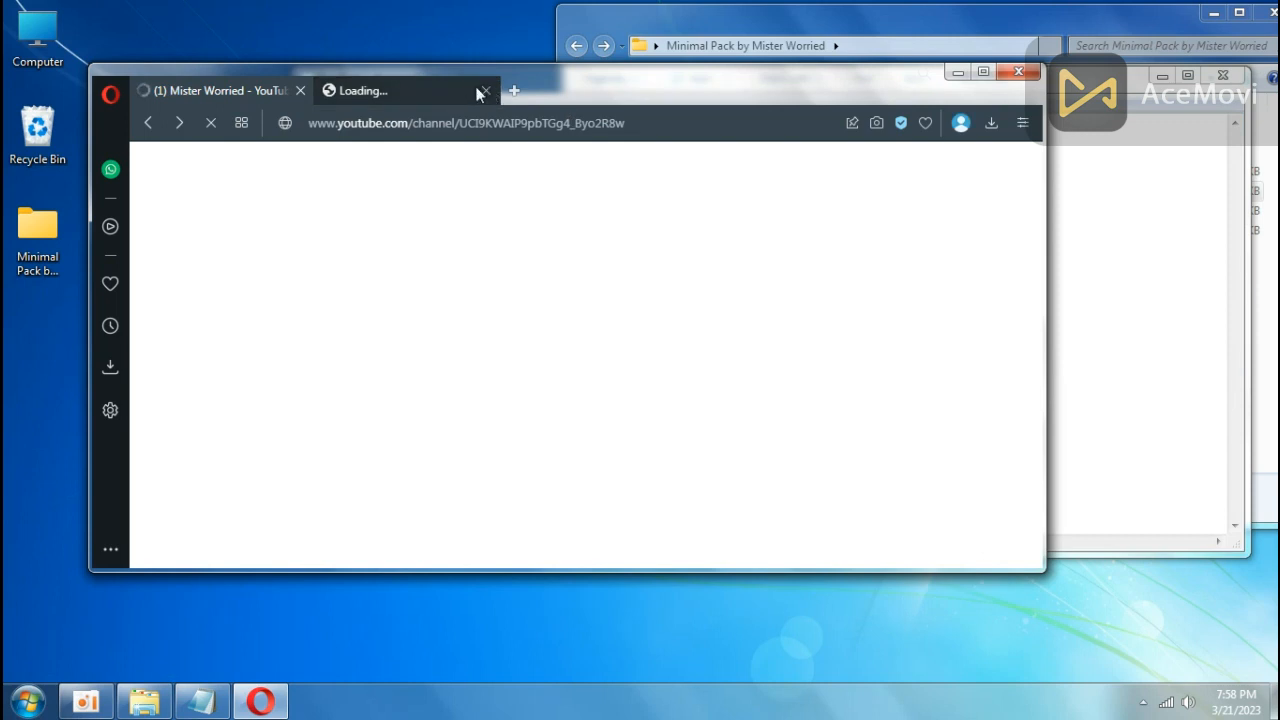
{"action": "left_click", "coordinate": [300, 90]}
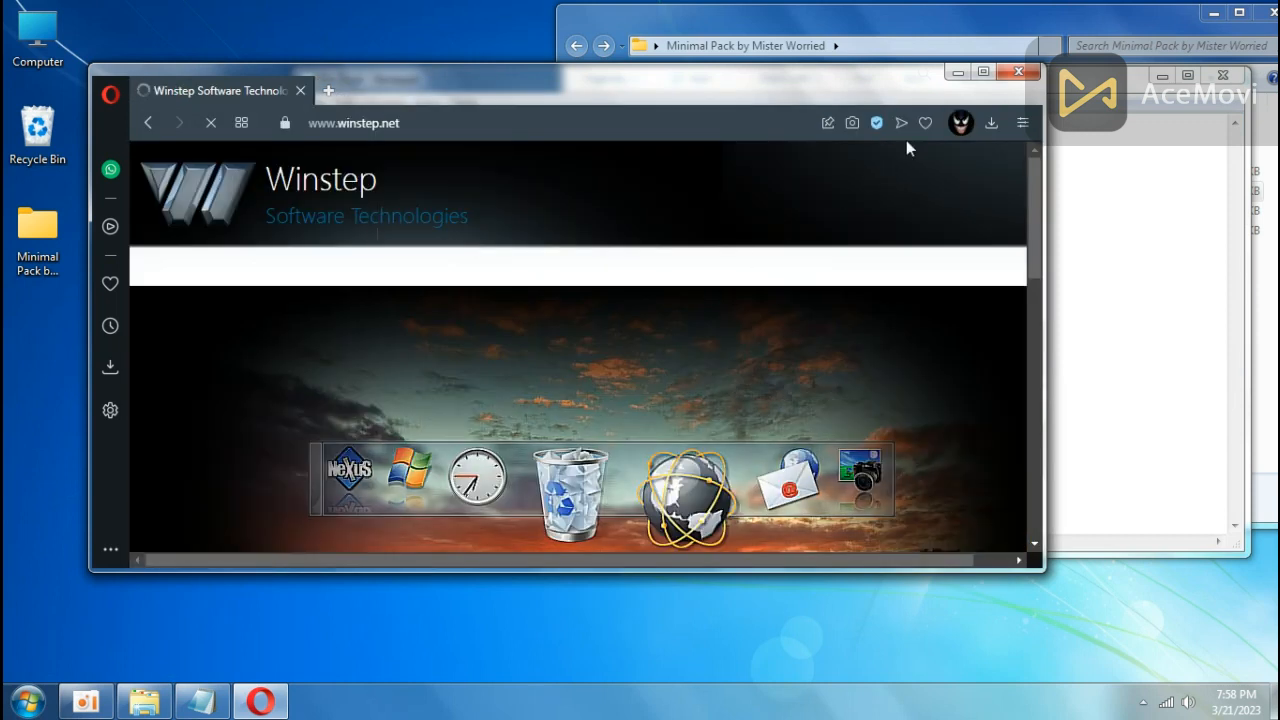
{"action": "left_click", "coordinate": [984, 73]}
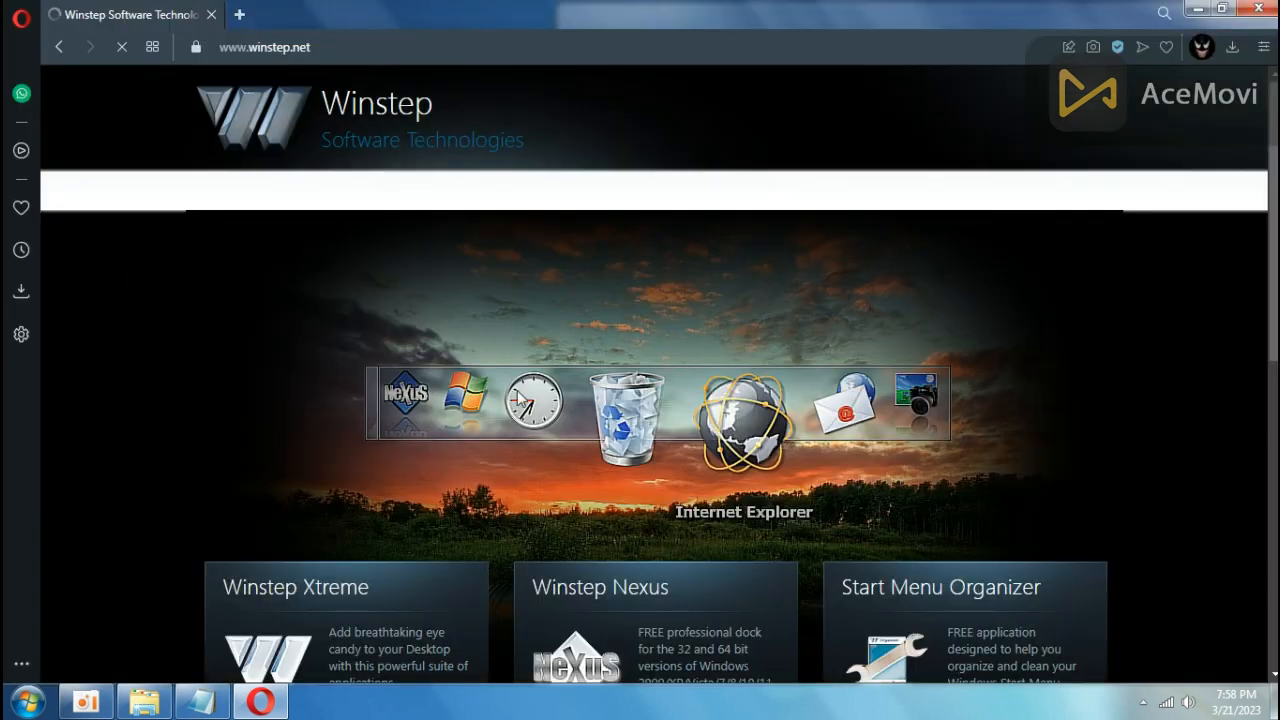
Look through the Winstep home page for the product overview, theme downloads and latest news
{"action": "scroll", "coordinate": [517, 398], "scroll_direction": "down", "scroll_amount": 3}
{"action": "scroll", "coordinate": [517, 398], "scroll_direction": "down", "scroll_amount": 3}
{"action": "scroll", "coordinate": [423, 397], "scroll_direction": "down", "scroll_amount": 4}
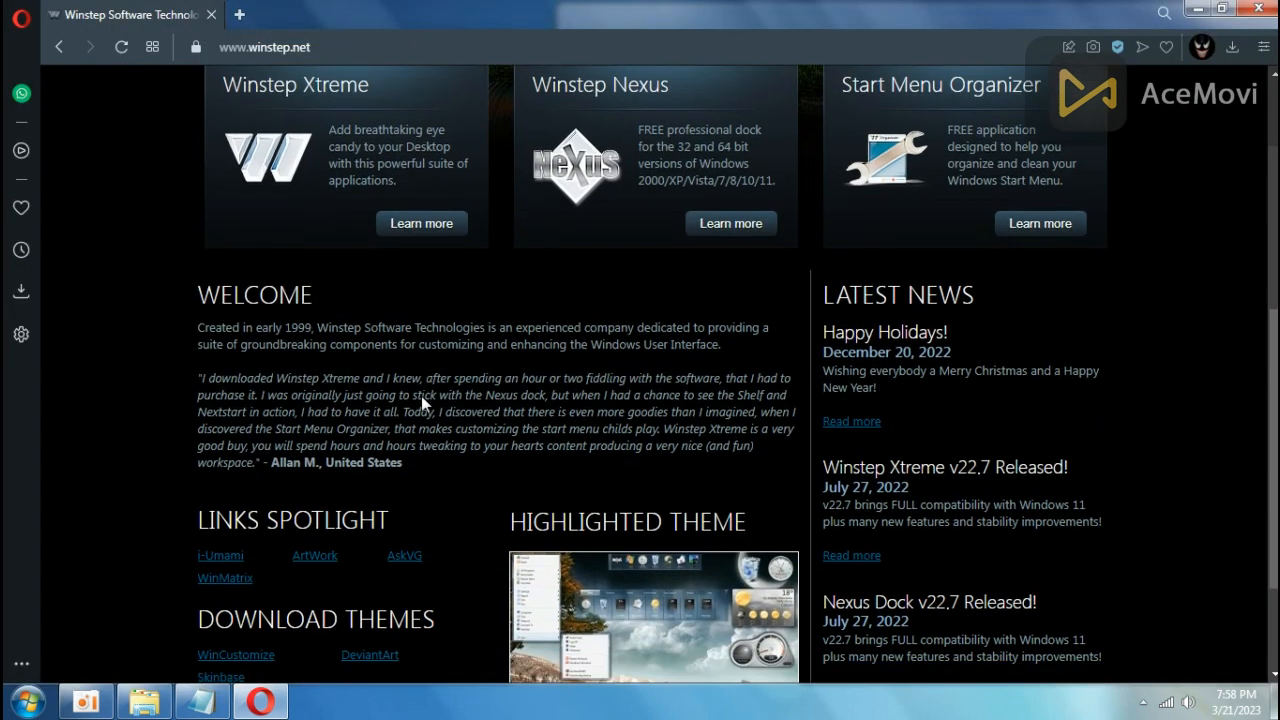
{"action": "scroll", "coordinate": [423, 403], "scroll_direction": "up", "scroll_amount": 3}
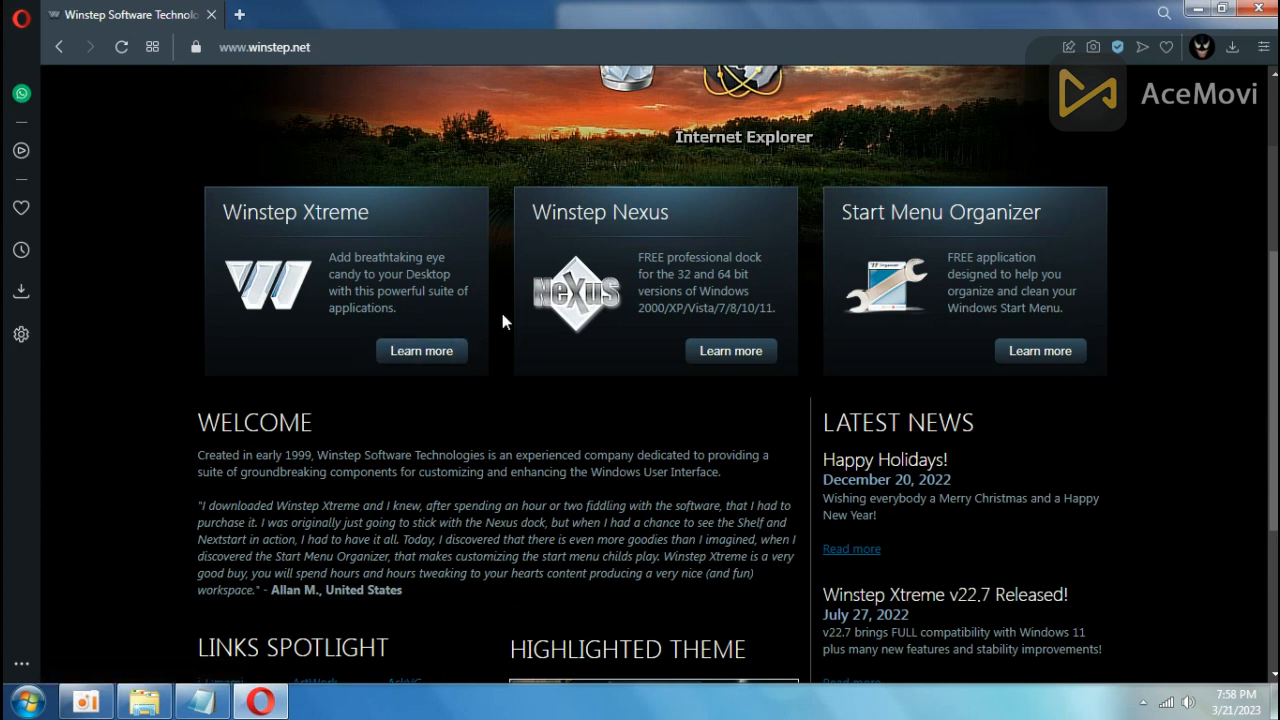
{"action": "scroll", "coordinate": [489, 288], "scroll_direction": "up", "scroll_amount": 3}
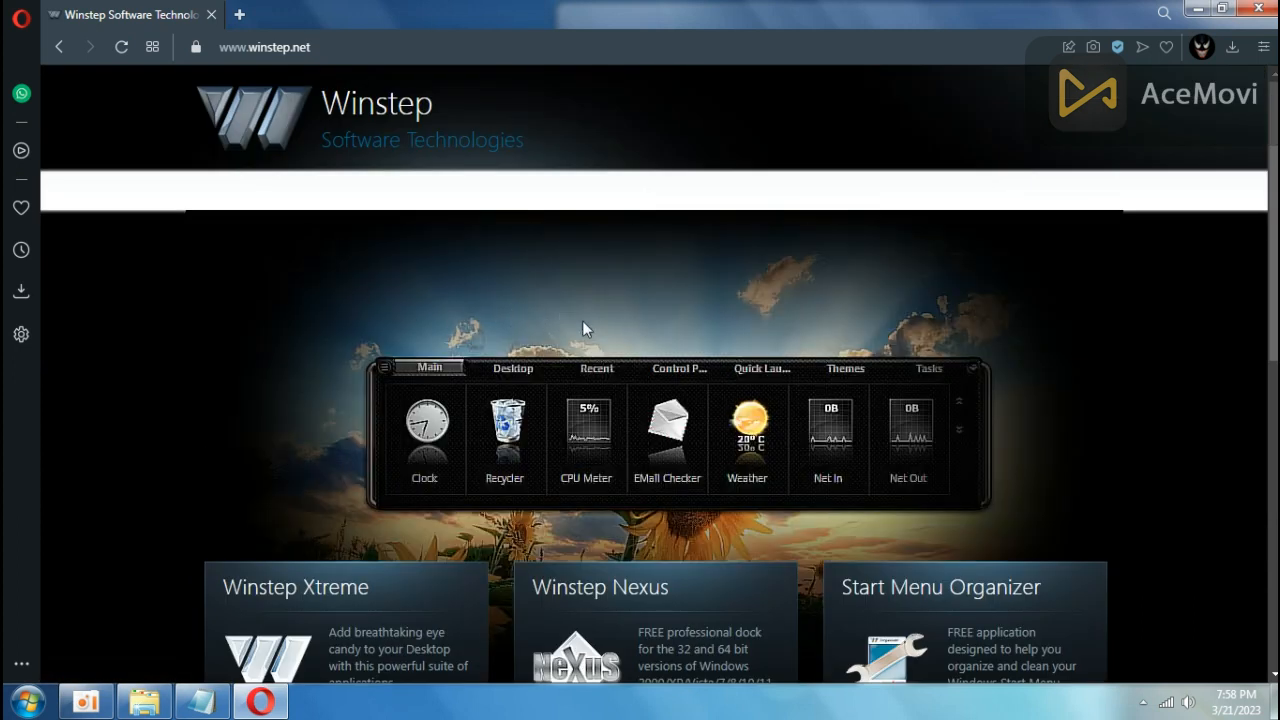
{"action": "scroll", "coordinate": [558, 458], "scroll_direction": "down", "scroll_amount": 2}
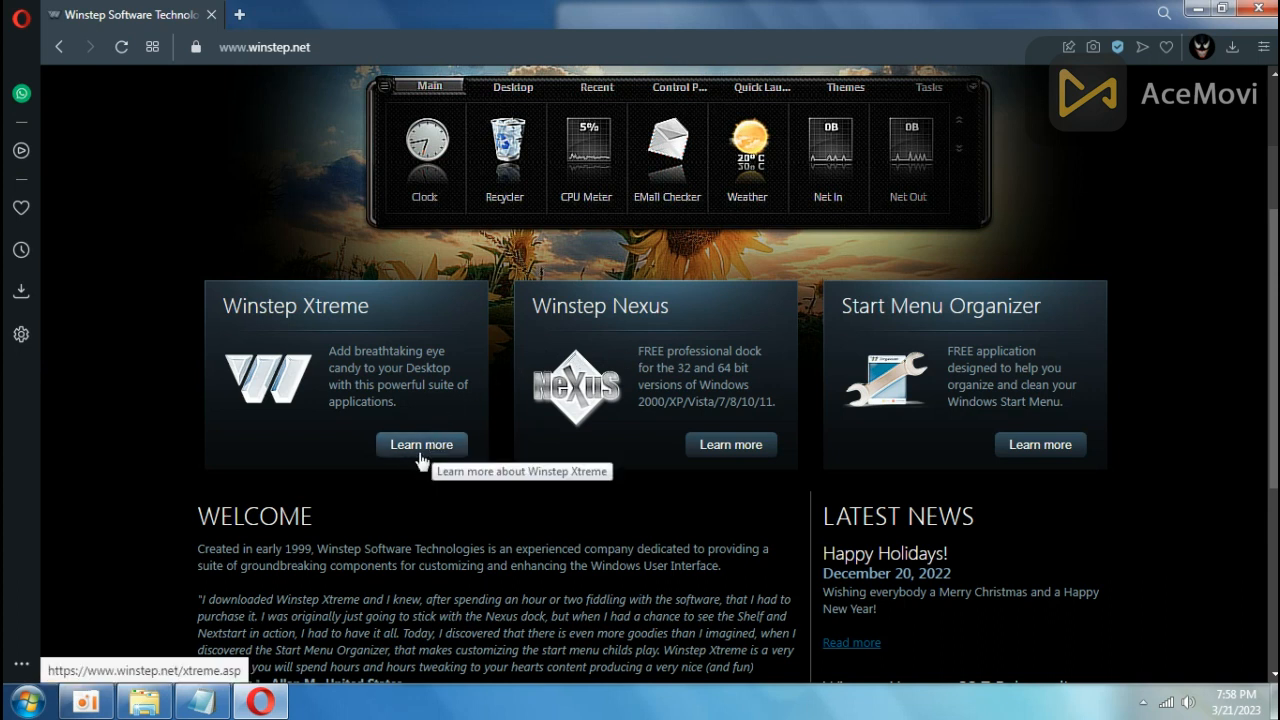
{"action": "scroll", "coordinate": [421, 460], "scroll_direction": "down", "scroll_amount": 3}
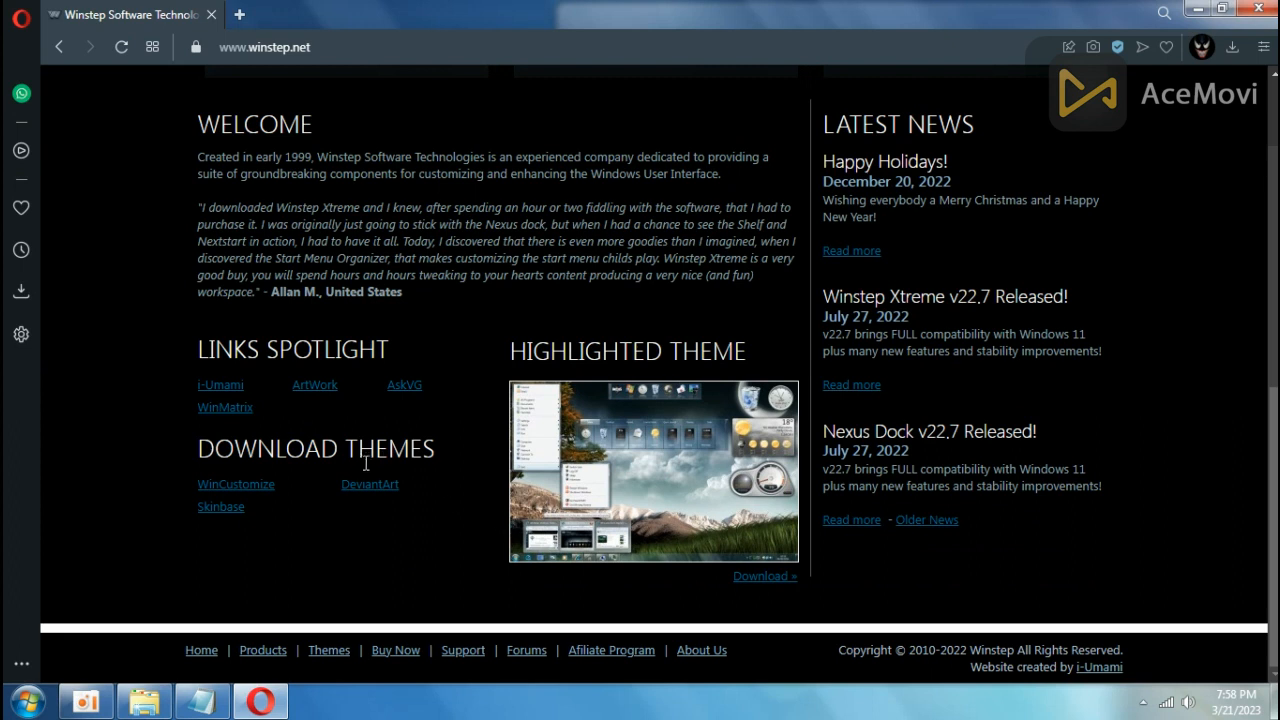
{"action": "left_click", "coordinate": [760, 588]}
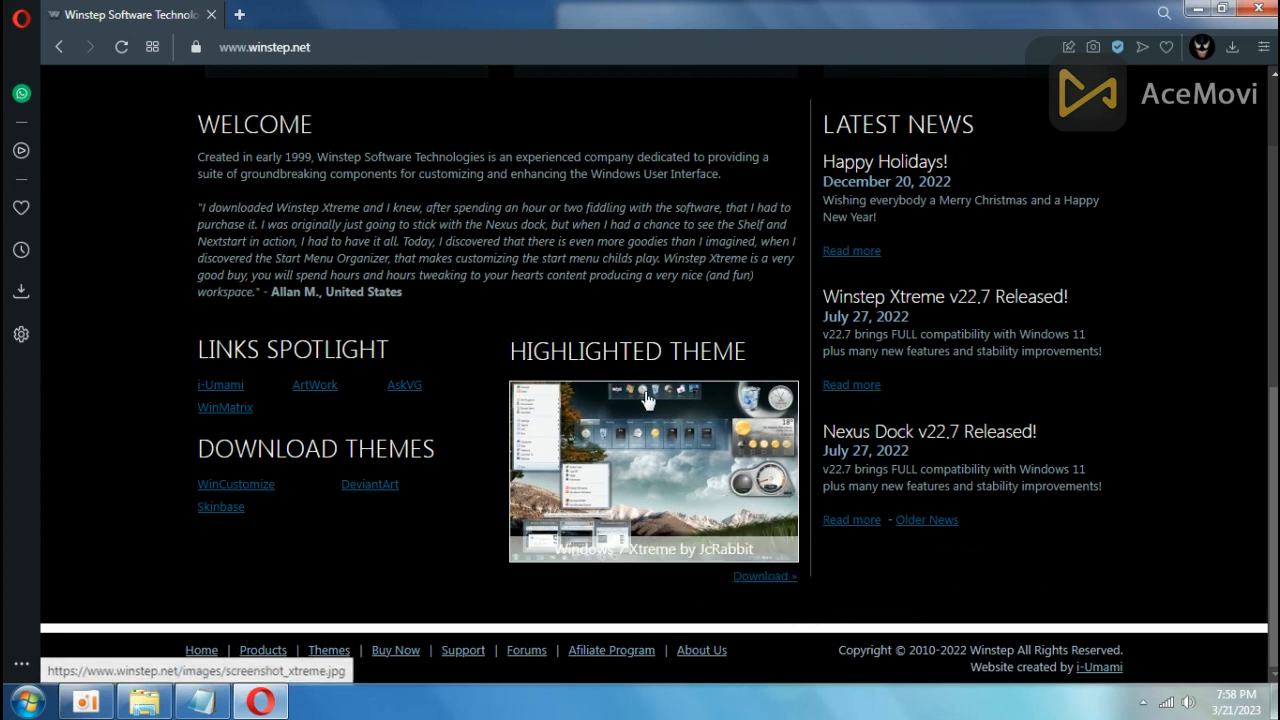
{"action": "scroll", "coordinate": [737, 340], "scroll_direction": "up", "scroll_amount": 2}
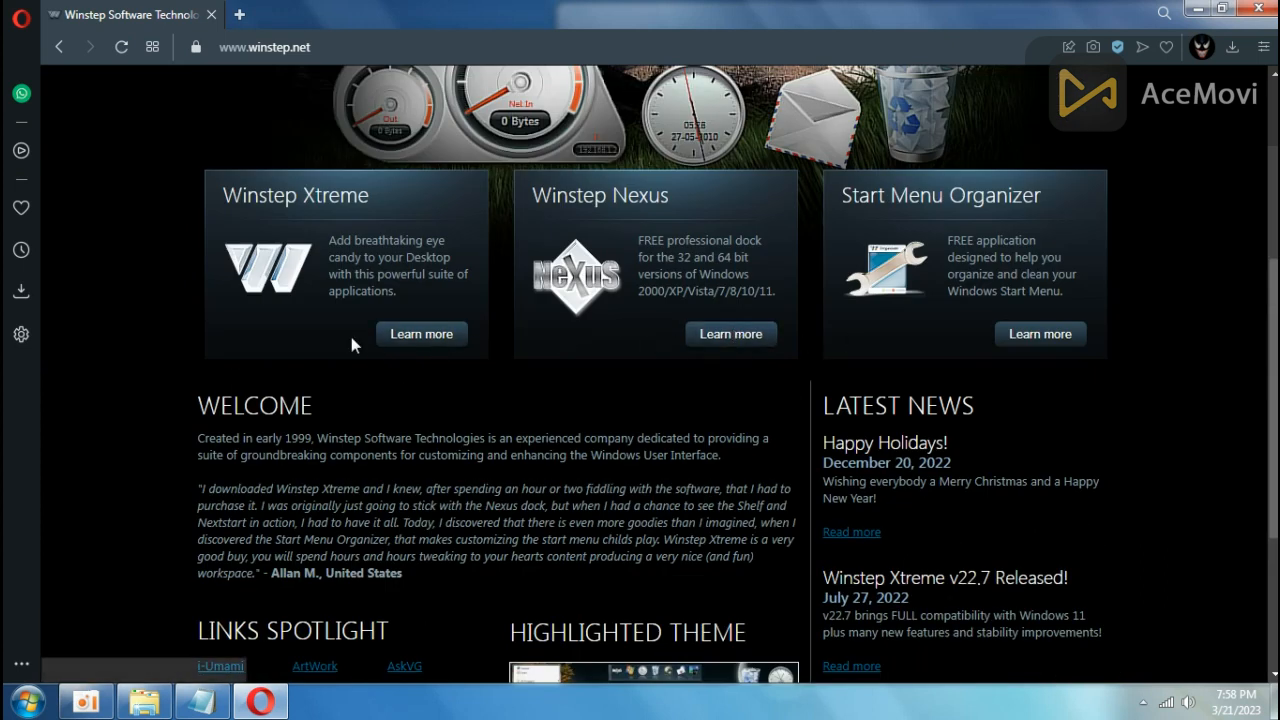
Open the Winstep Xtreme product page and examine its trial download and purchase options
{"action": "left_click", "coordinate": [396, 340]}
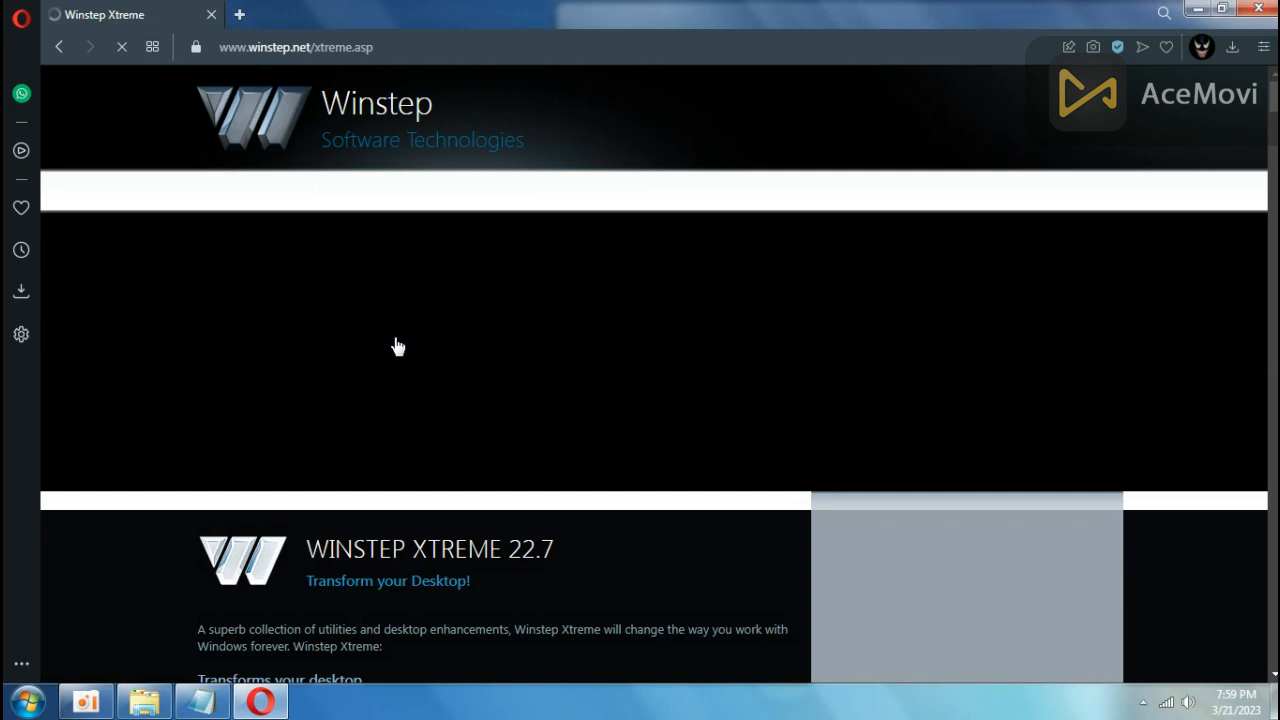
{"action": "scroll", "coordinate": [401, 408], "scroll_direction": "down", "scroll_amount": 3}
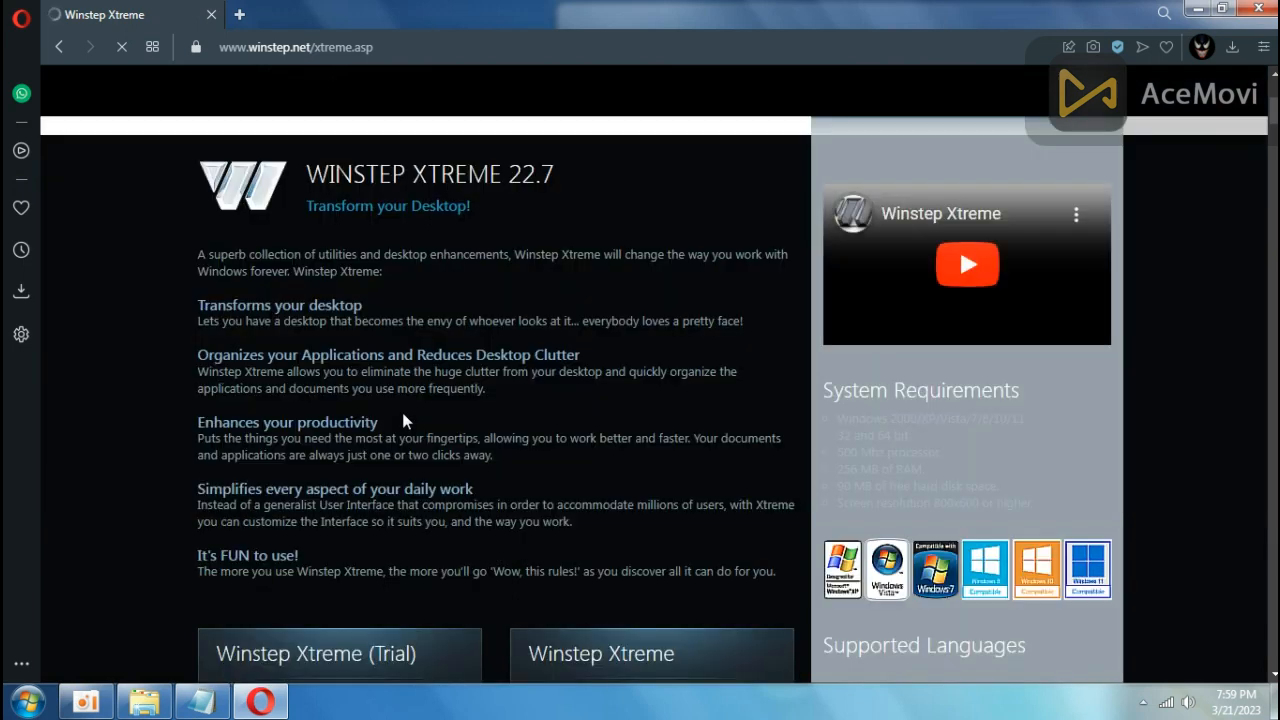
{"action": "scroll", "coordinate": [414, 410], "scroll_direction": "down", "scroll_amount": 3}
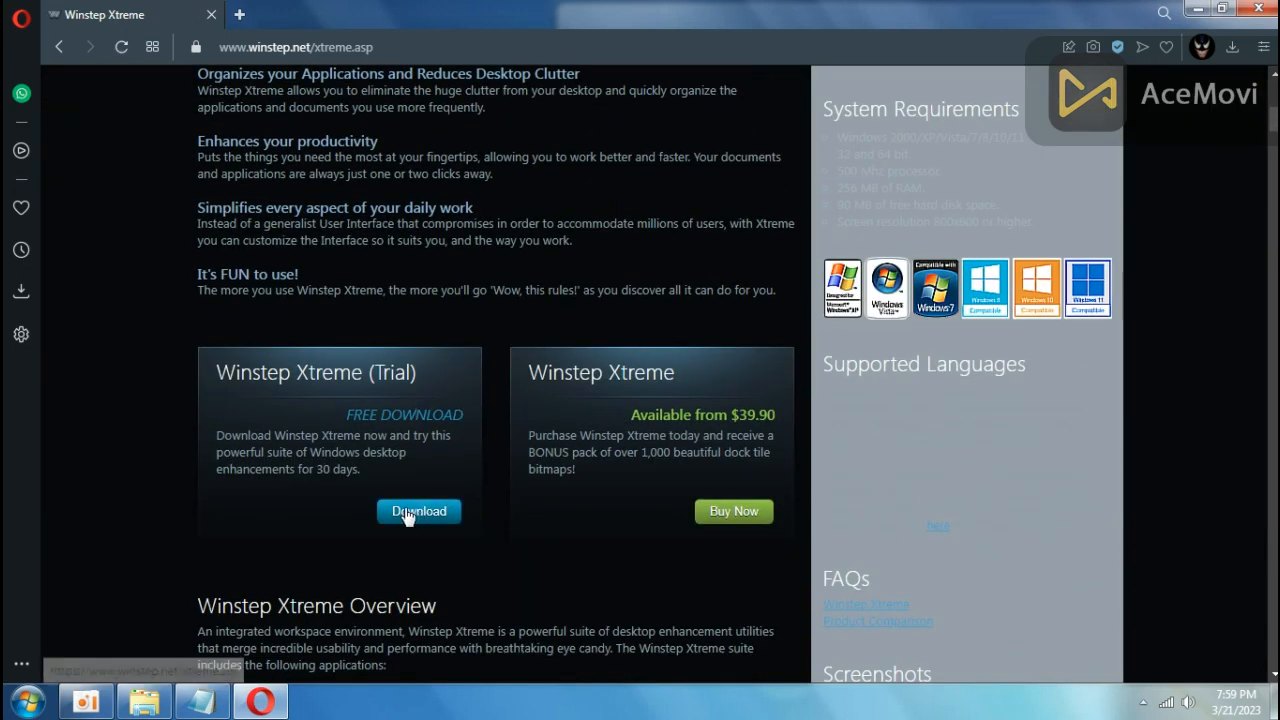
{"action": "left_click", "coordinate": [433, 527]}
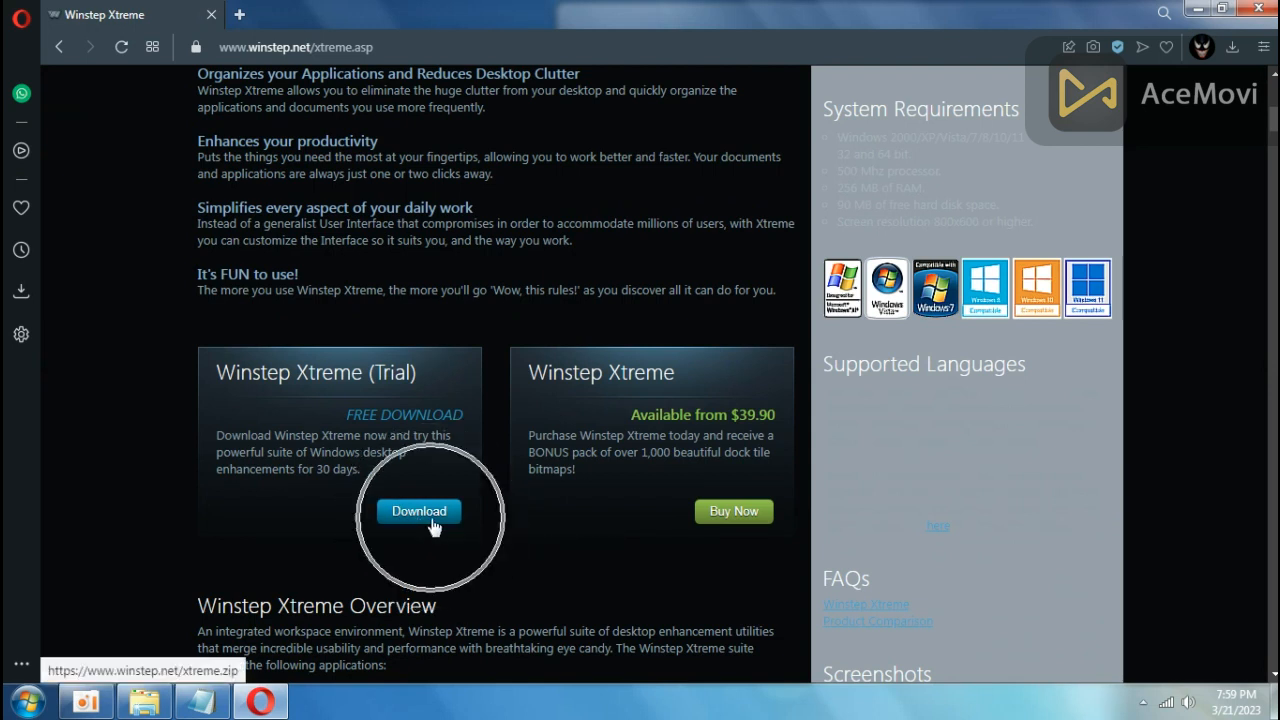
{"action": "left_click", "coordinate": [702, 522]}
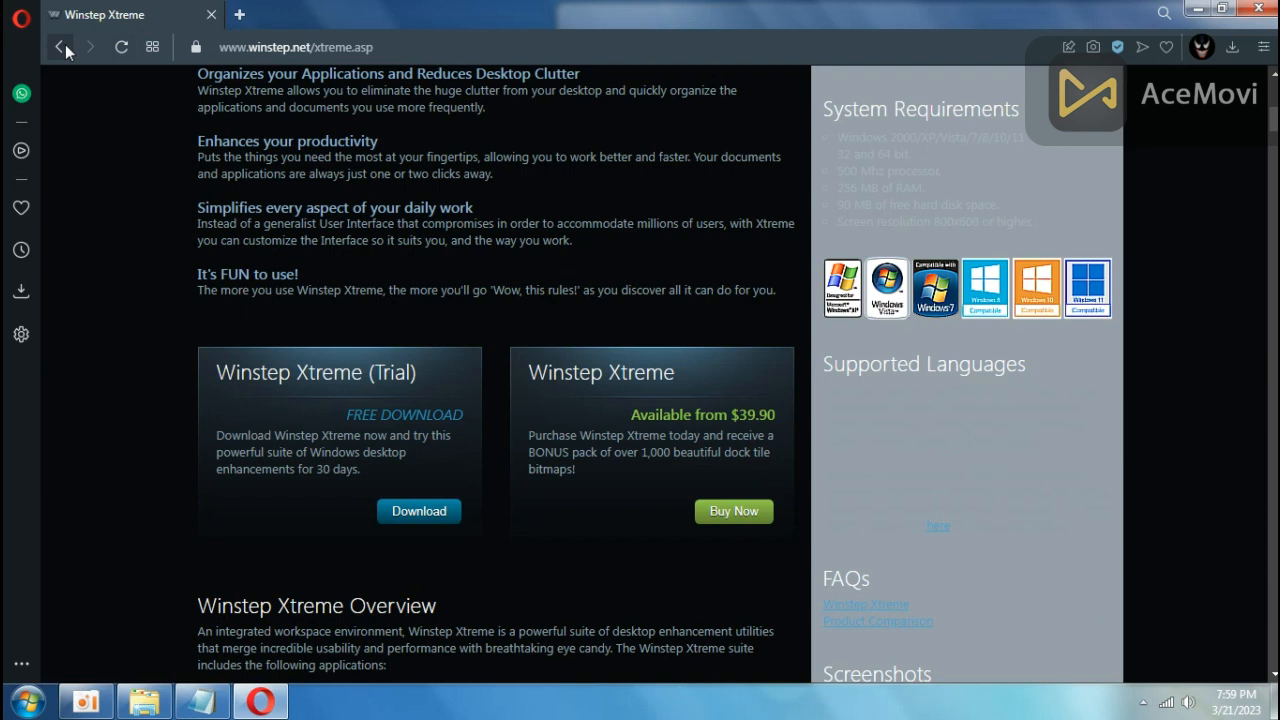
Return to the Winstep home page and look over its product sections again
{"action": "left_click", "coordinate": [1218, 8]}
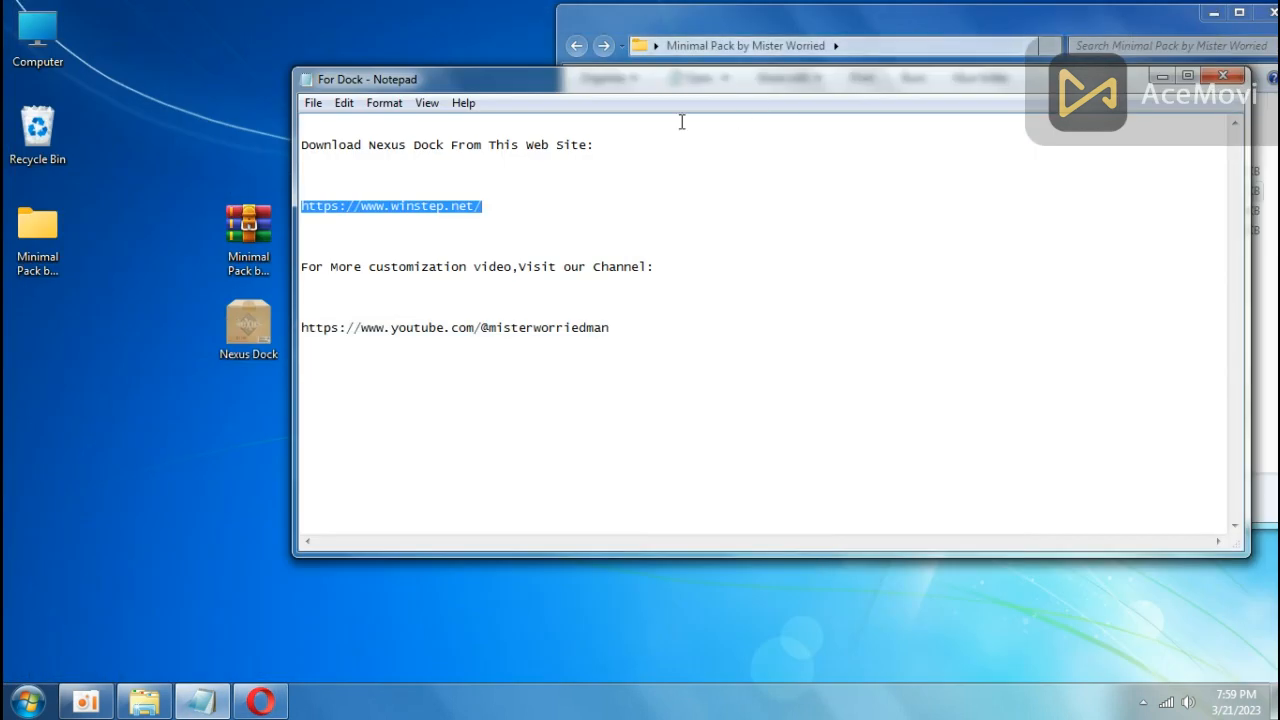
{"action": "left_click", "coordinate": [259, 704]}
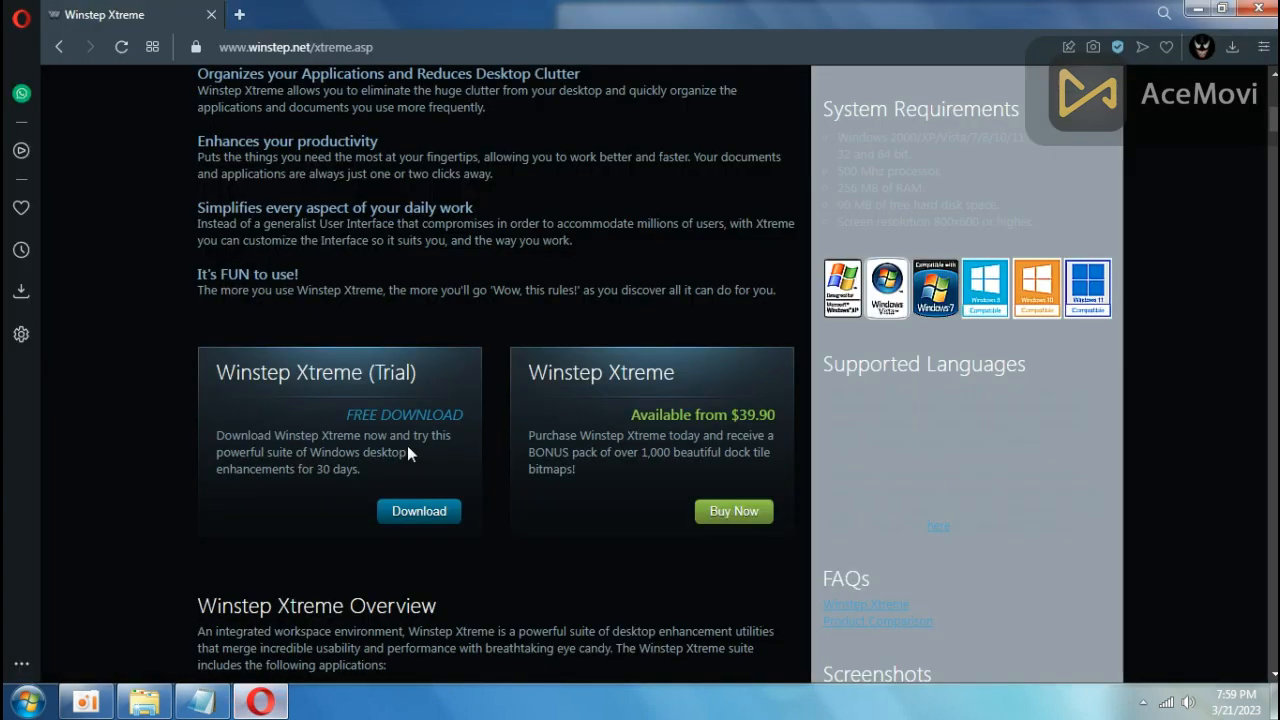
{"action": "left_click", "coordinate": [61, 47]}
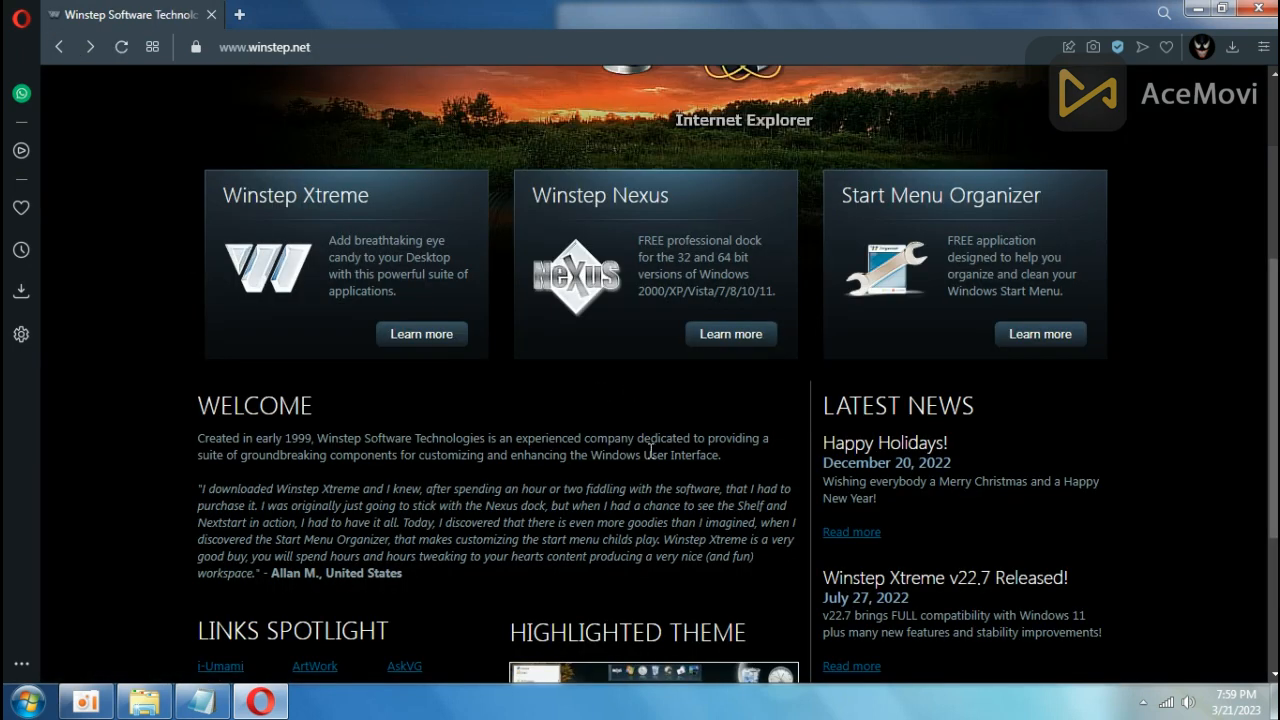
{"action": "scroll", "coordinate": [564, 502], "scroll_direction": "down", "scroll_amount": 2}
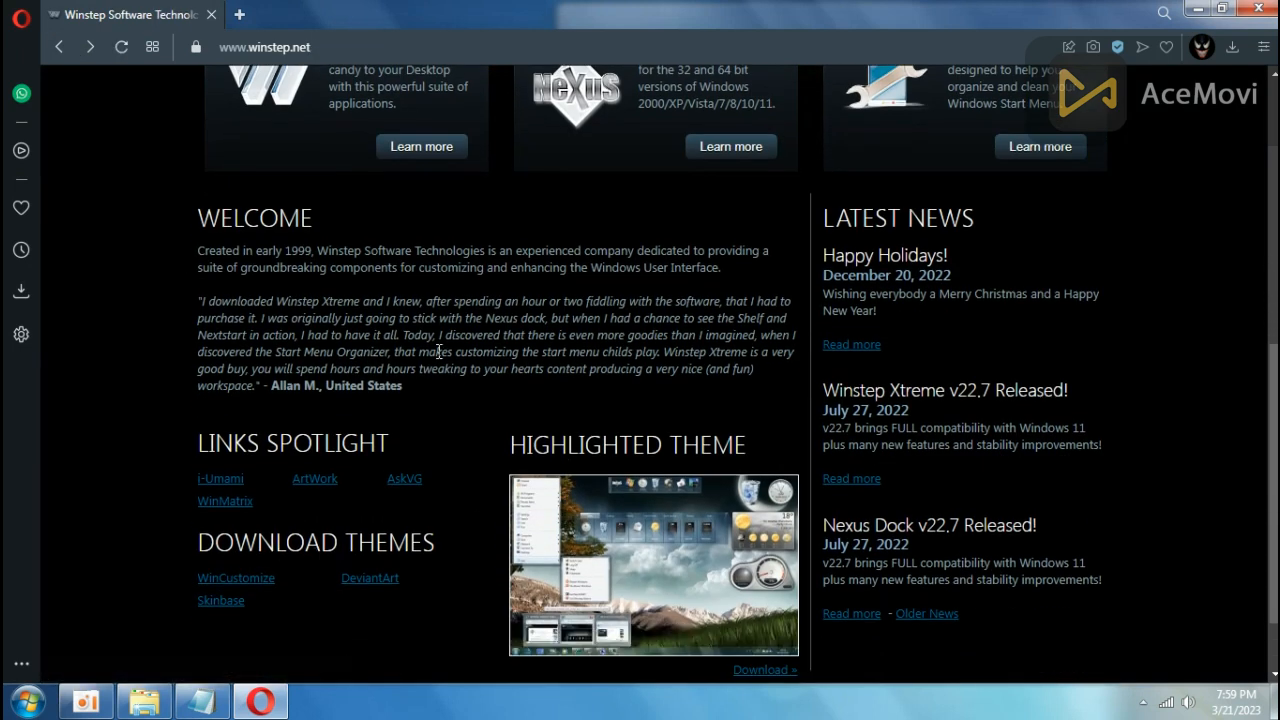
{"action": "scroll", "coordinate": [565, 508], "scroll_direction": "up", "scroll_amount": 1}
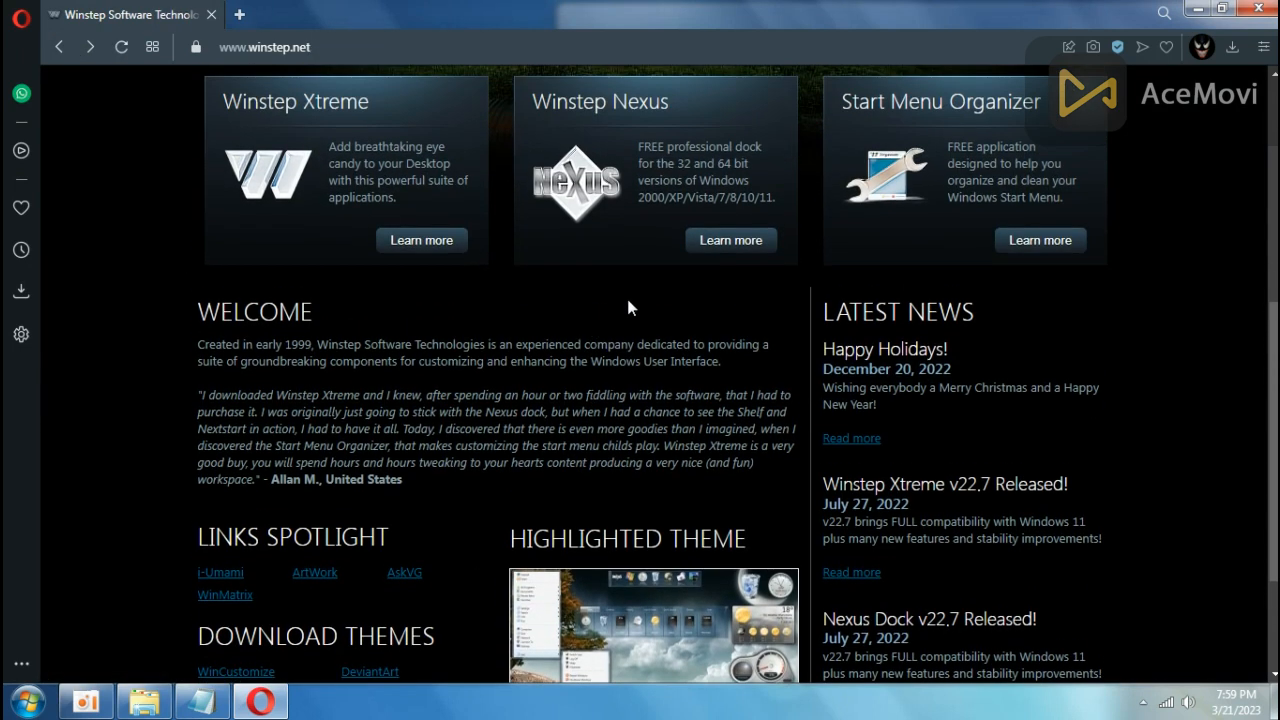
Open the Winstep Nexus product page and examine the free Nexus download and the Nexus Ultimate purchase option
{"action": "left_click", "coordinate": [740, 240]}
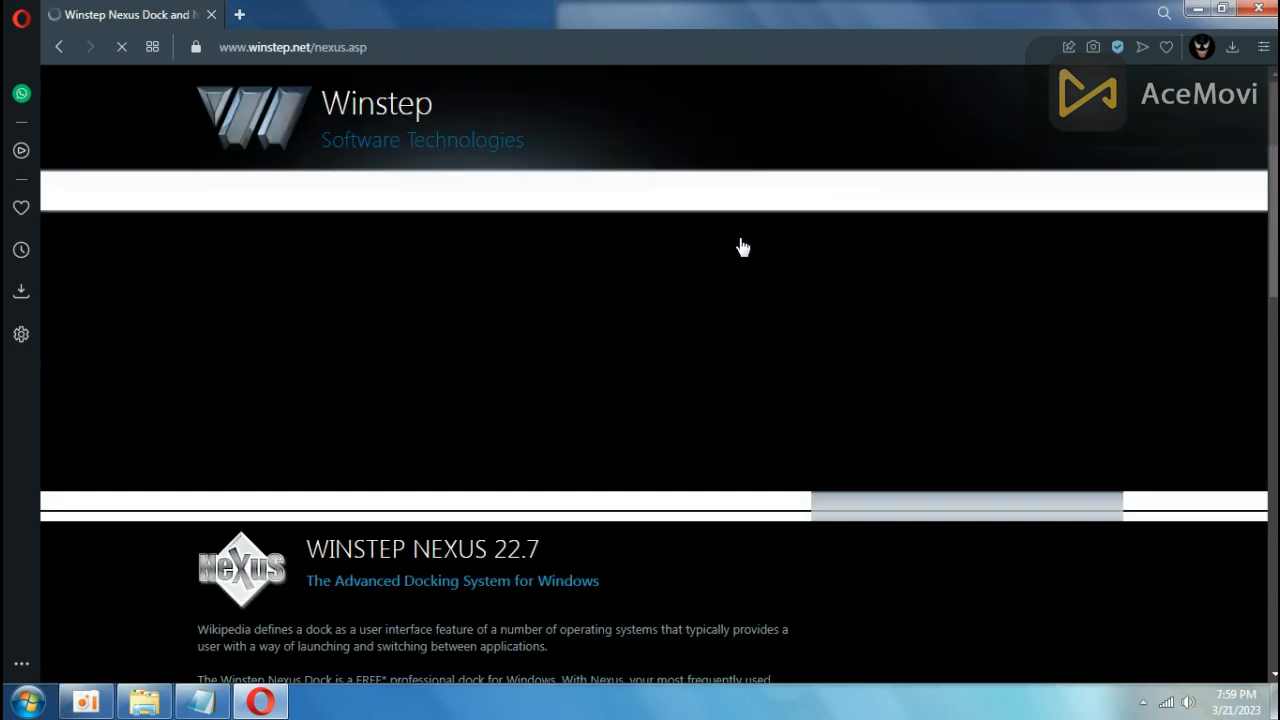
{"action": "scroll", "coordinate": [559, 451], "scroll_direction": "down", "scroll_amount": 6}
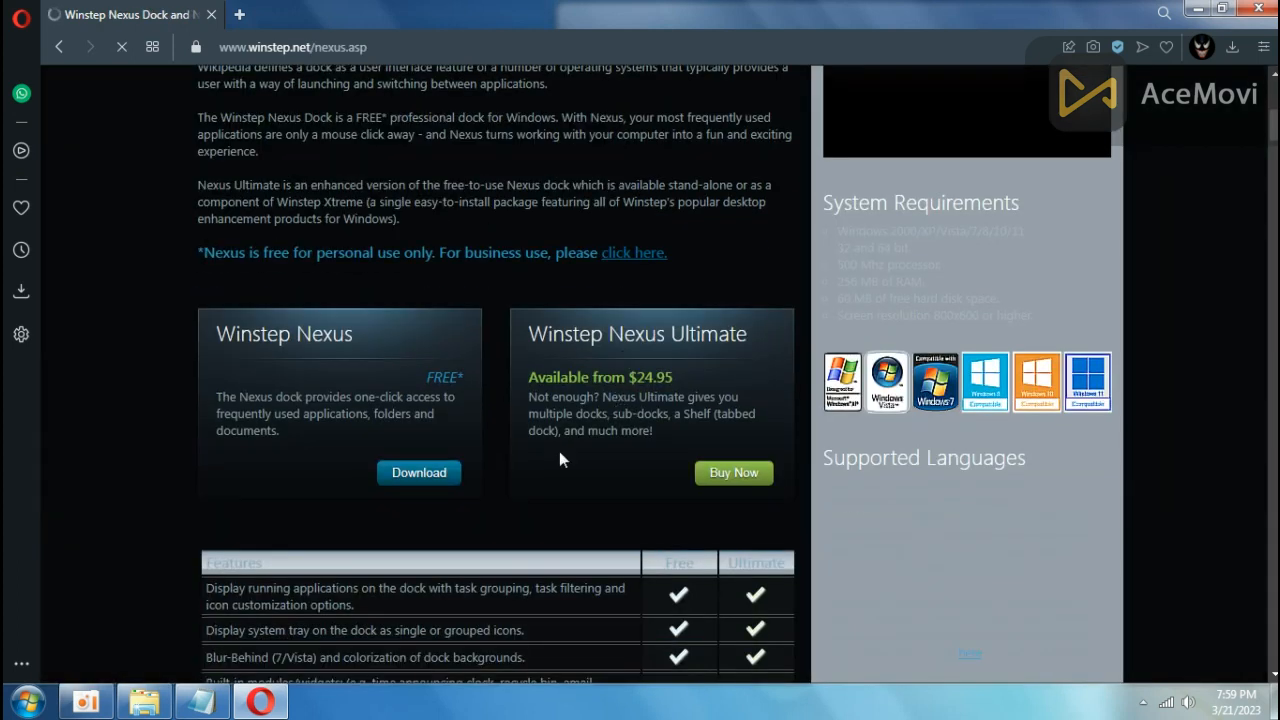
{"action": "left_click", "coordinate": [433, 481]}
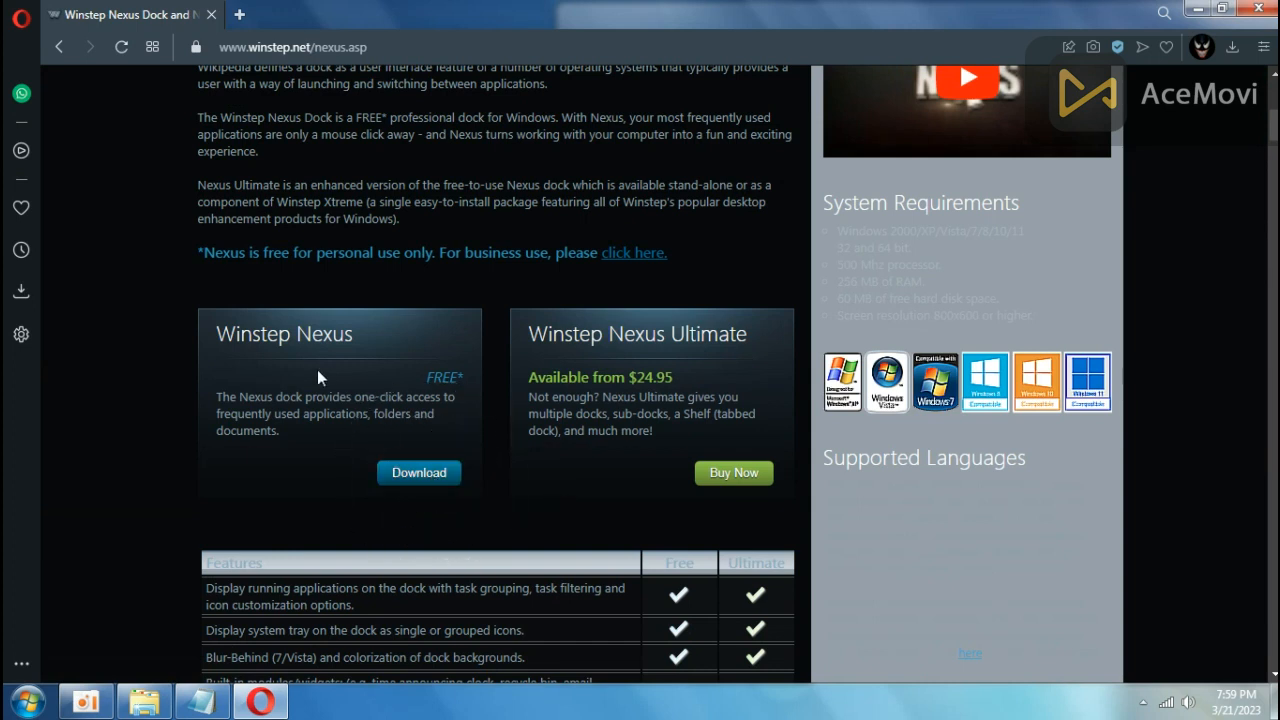
{"action": "left_click_drag", "start_coordinate": [218, 335], "coordinate": [749, 340]}
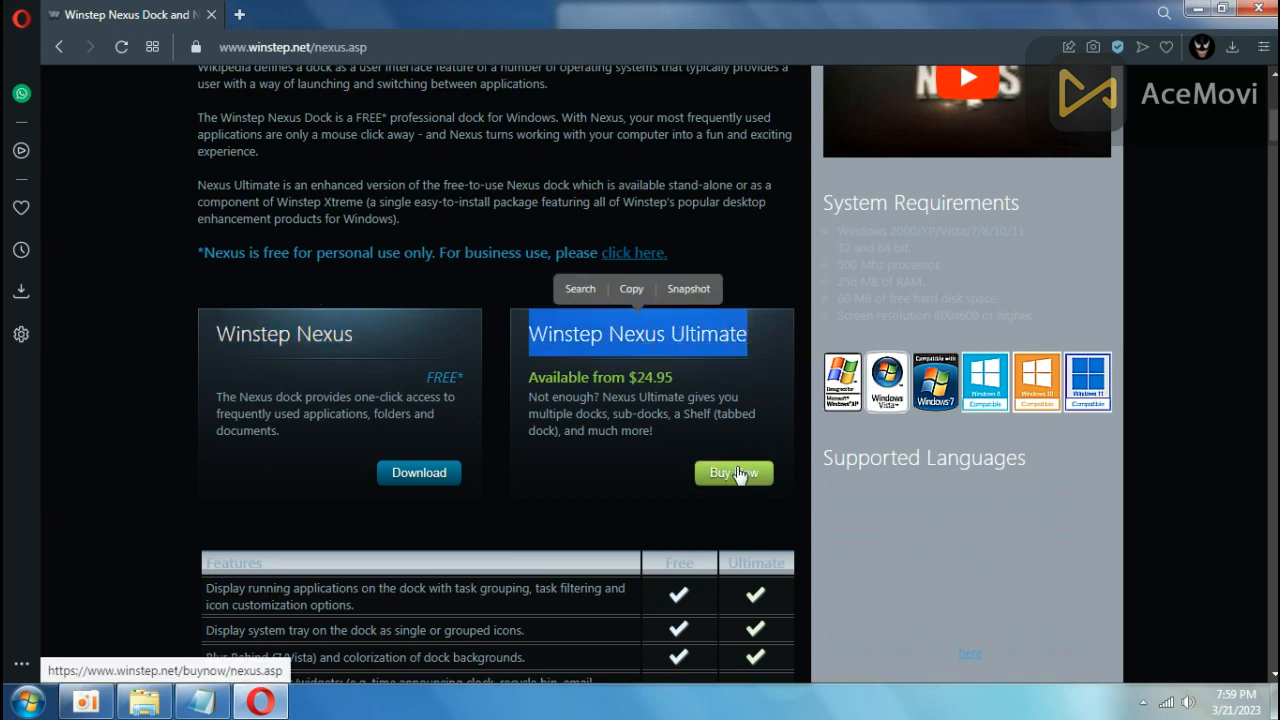
{"action": "left_click", "coordinate": [737, 474]}
Minimize the browser and the For Dock note, and move the Minimal Pack folder window fully into view on the desktop
{"action": "left_click", "coordinate": [1195, 9]}
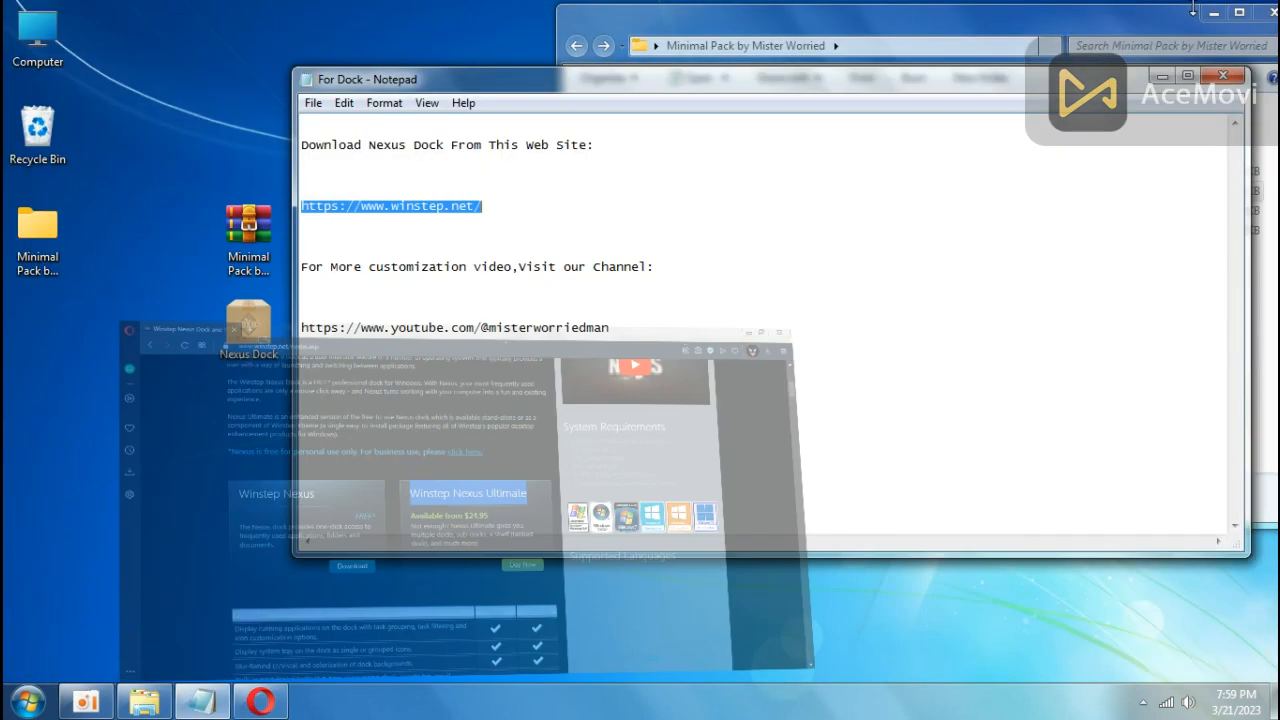
{"action": "double_click", "coordinate": [247, 326]}
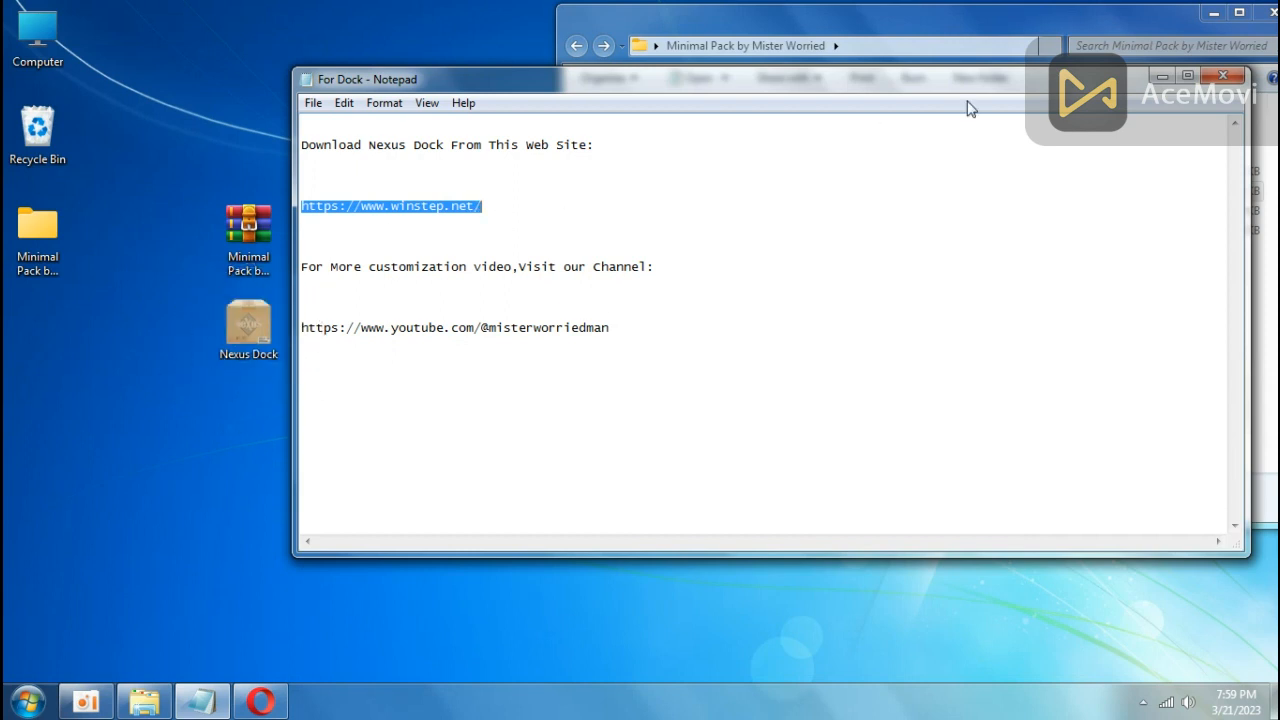
{"action": "left_click", "coordinate": [1163, 77]}
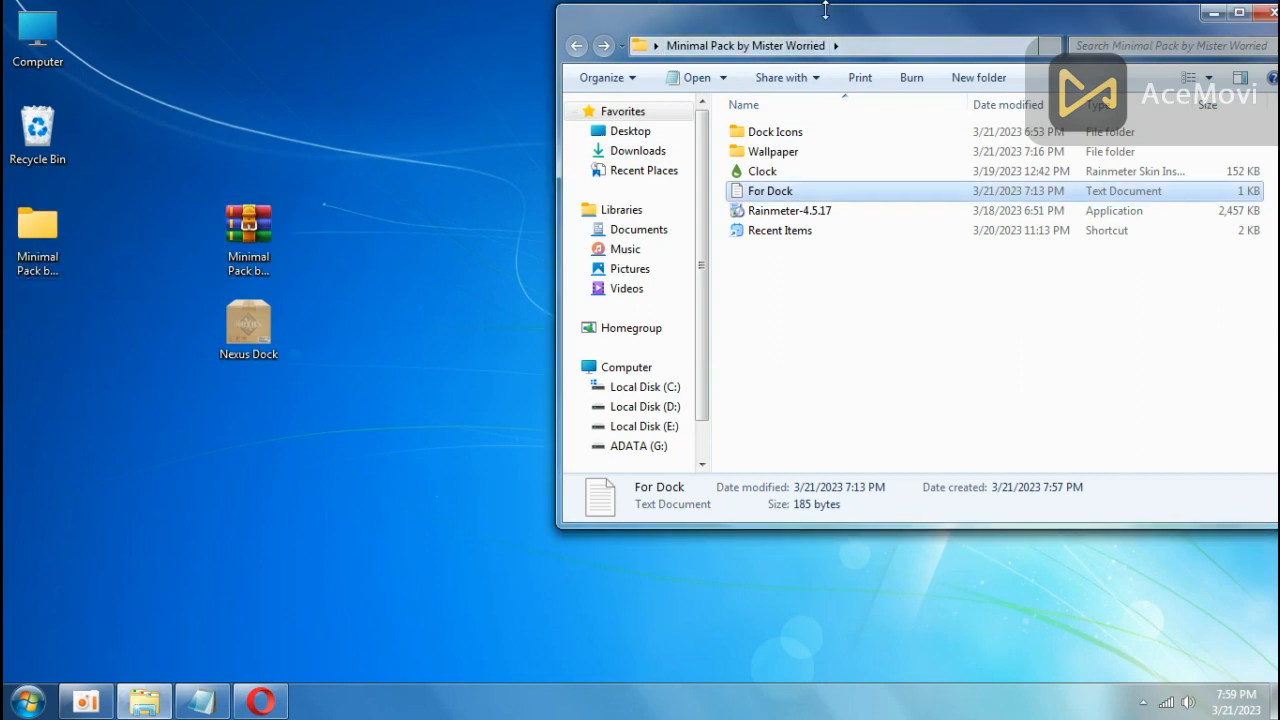
{"action": "left_click_drag", "start_coordinate": [841, 12], "coordinate": [474, 82]}
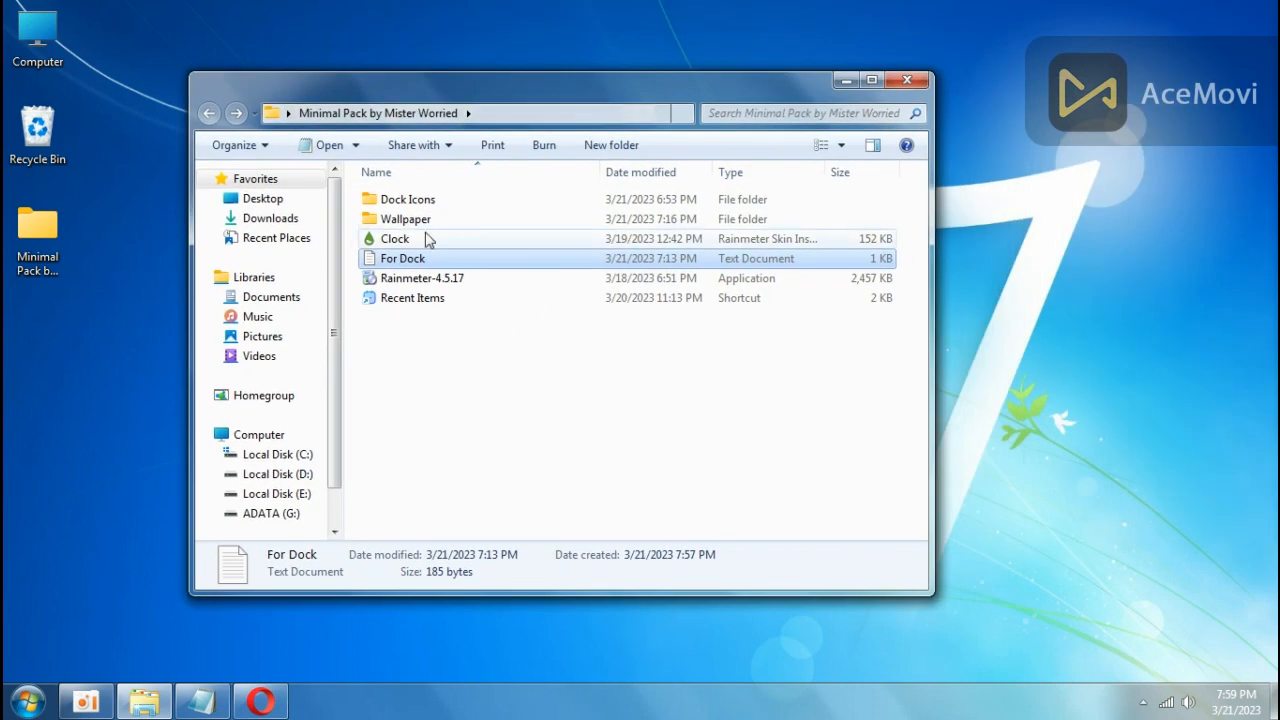
Set the pxfuel-1 image from the pack's Wallpaper folder as the desktop background
{"action": "double_click", "coordinate": [406, 219]}
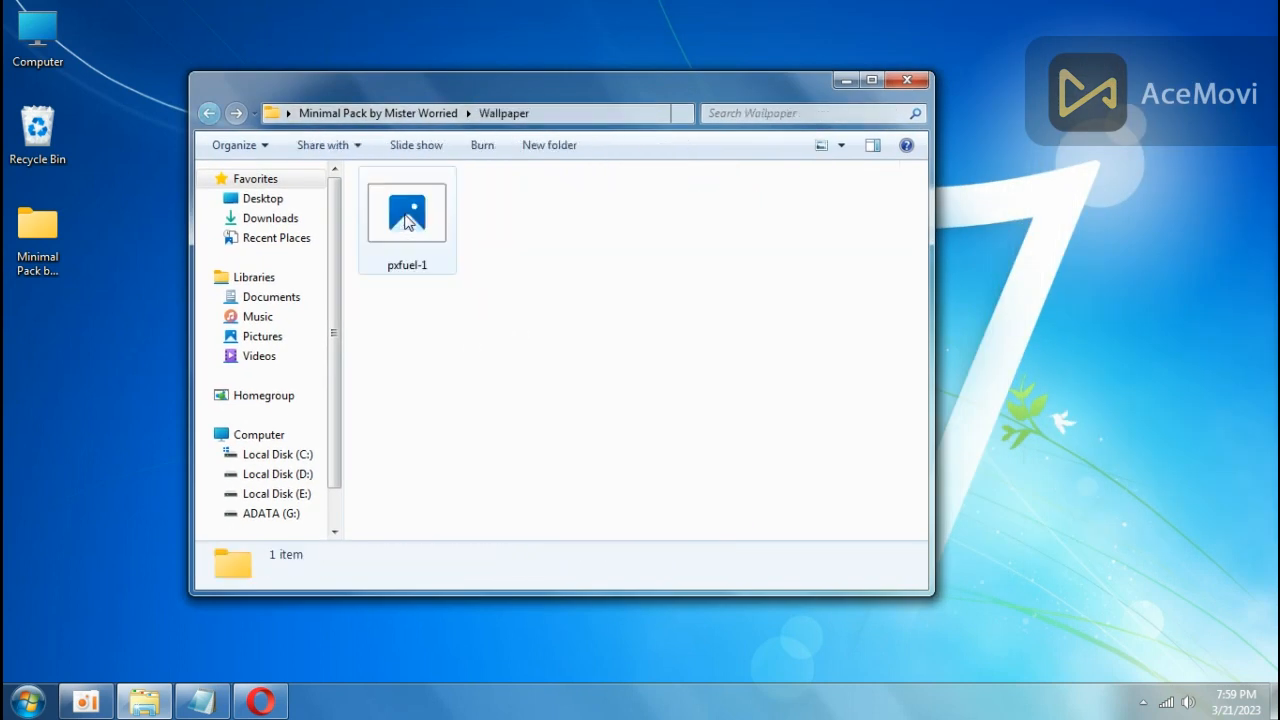
{"action": "left_click", "coordinate": [406, 229]}
{"action": "right_click", "coordinate": [407, 230]}
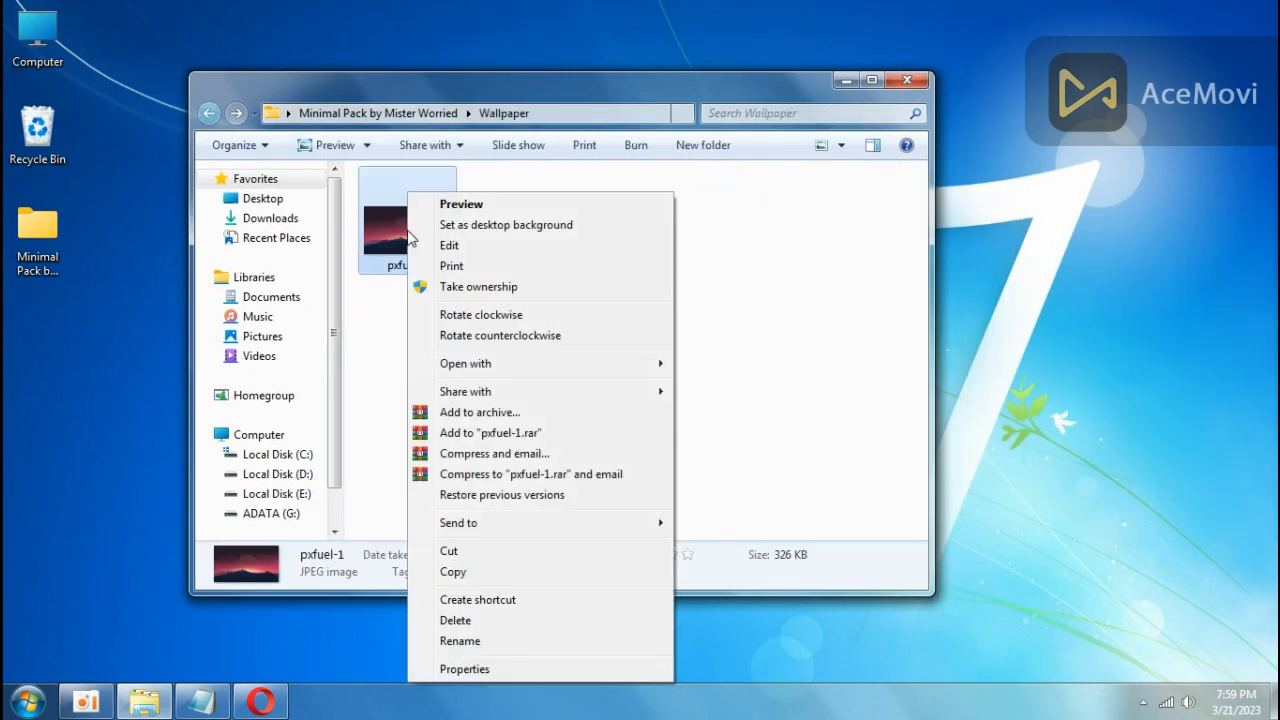
{"action": "left_click", "coordinate": [490, 236]}
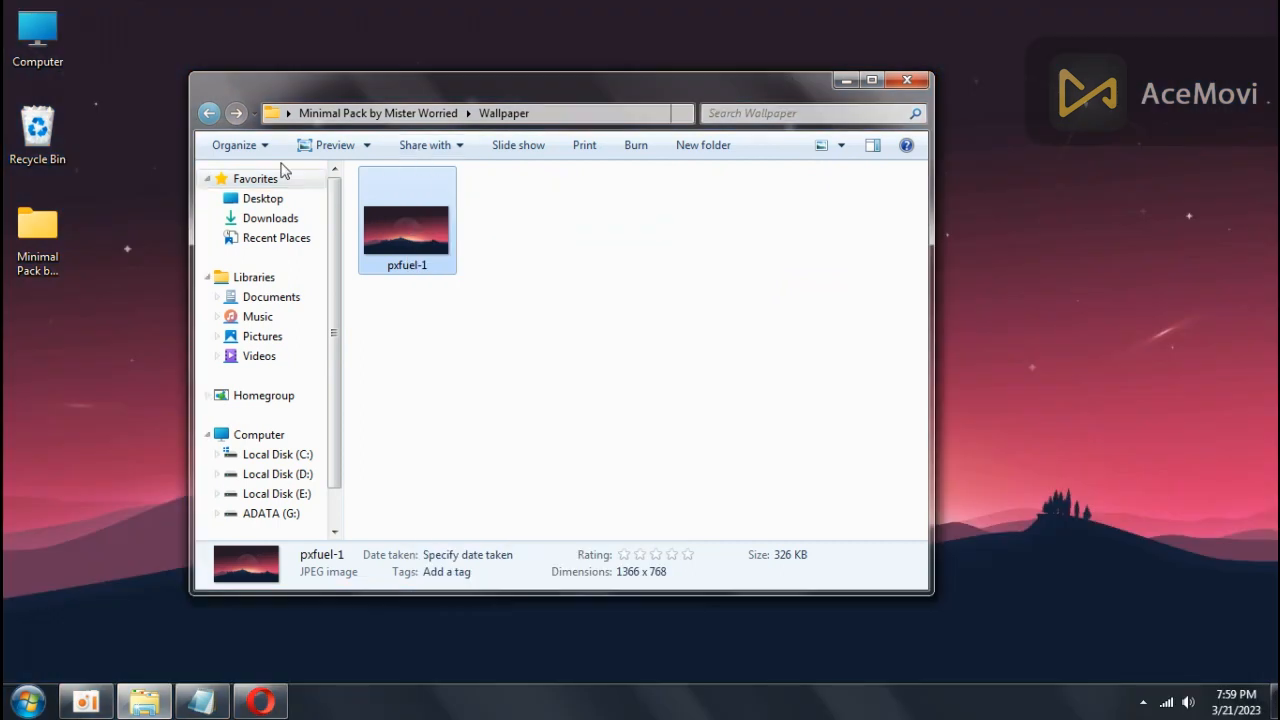
Install Rainmeter-4.5.17 from the Minimal Pack folder as a standard installation that launches on startup
{"action": "left_click", "coordinate": [209, 113]}
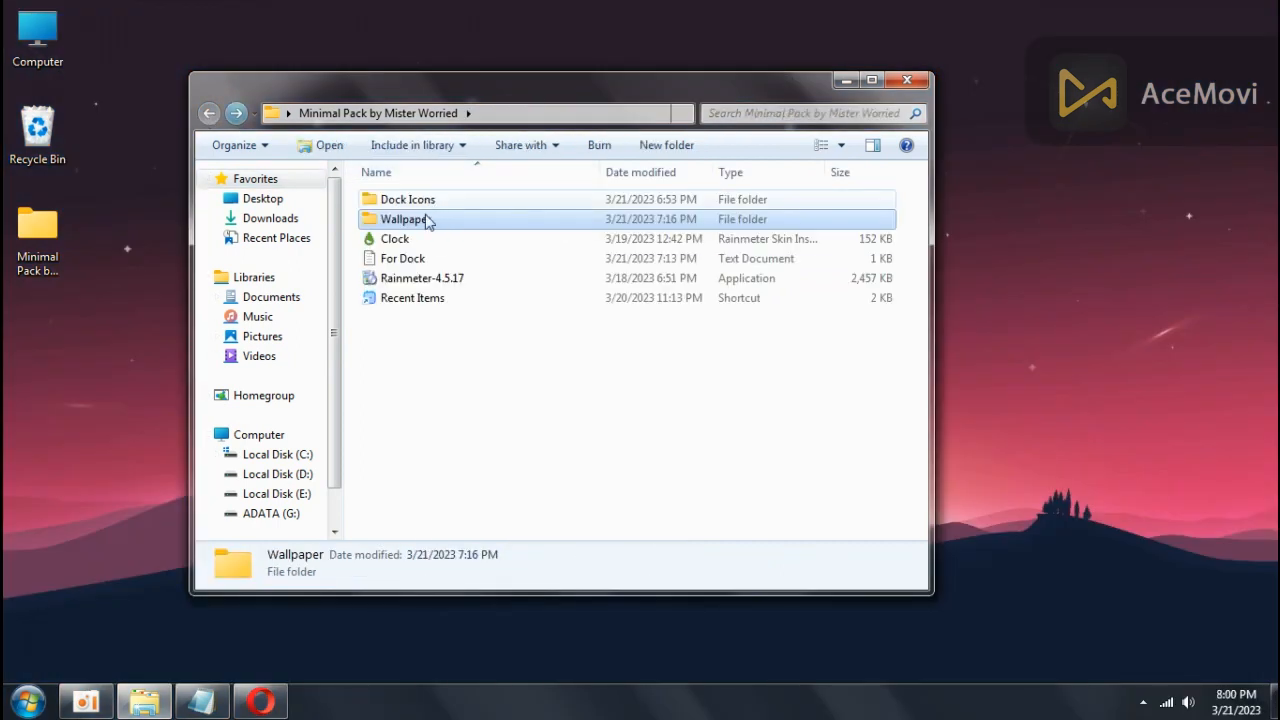
{"action": "double_click", "coordinate": [428, 280]}
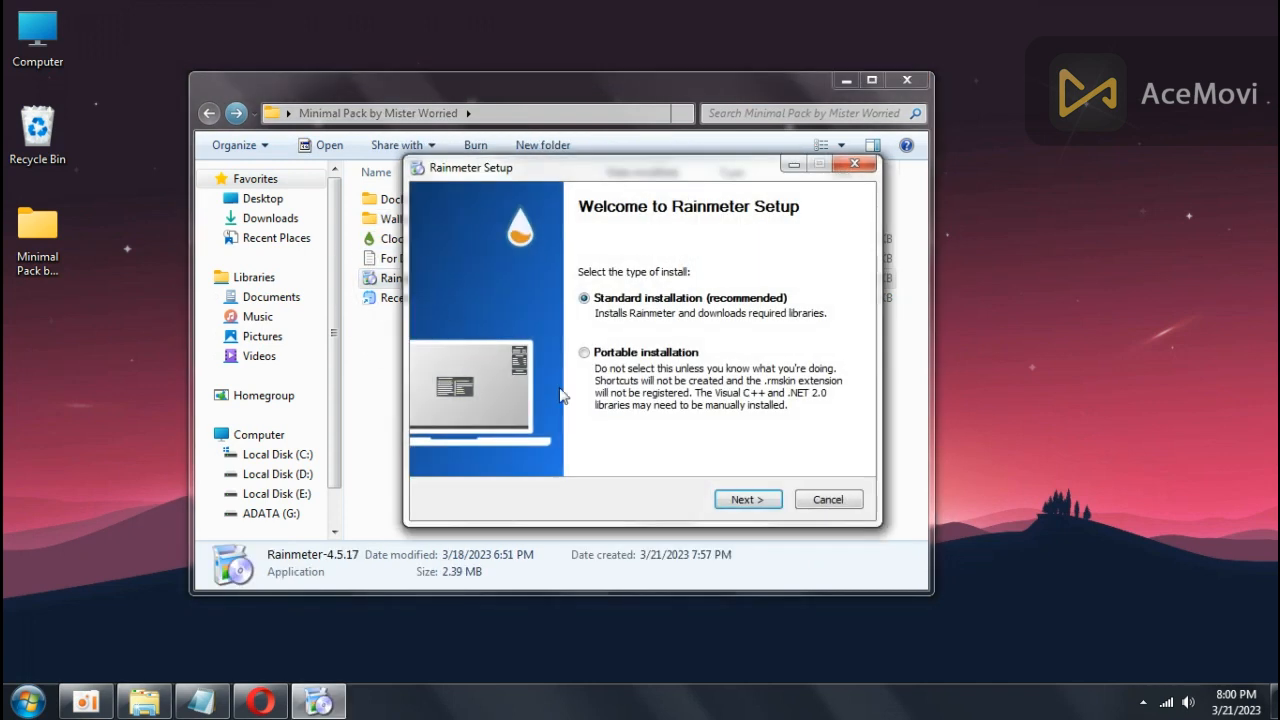
{"action": "left_click", "coordinate": [755, 507]}
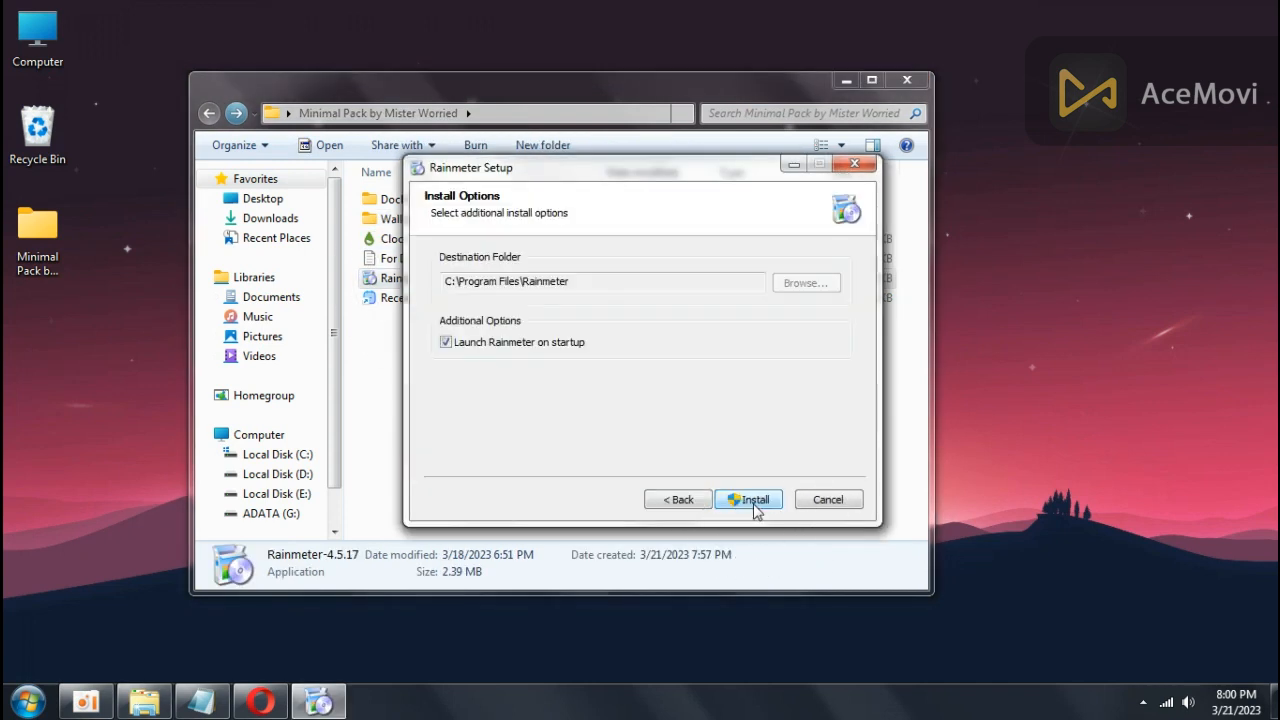
{"action": "left_click", "coordinate": [755, 506]}
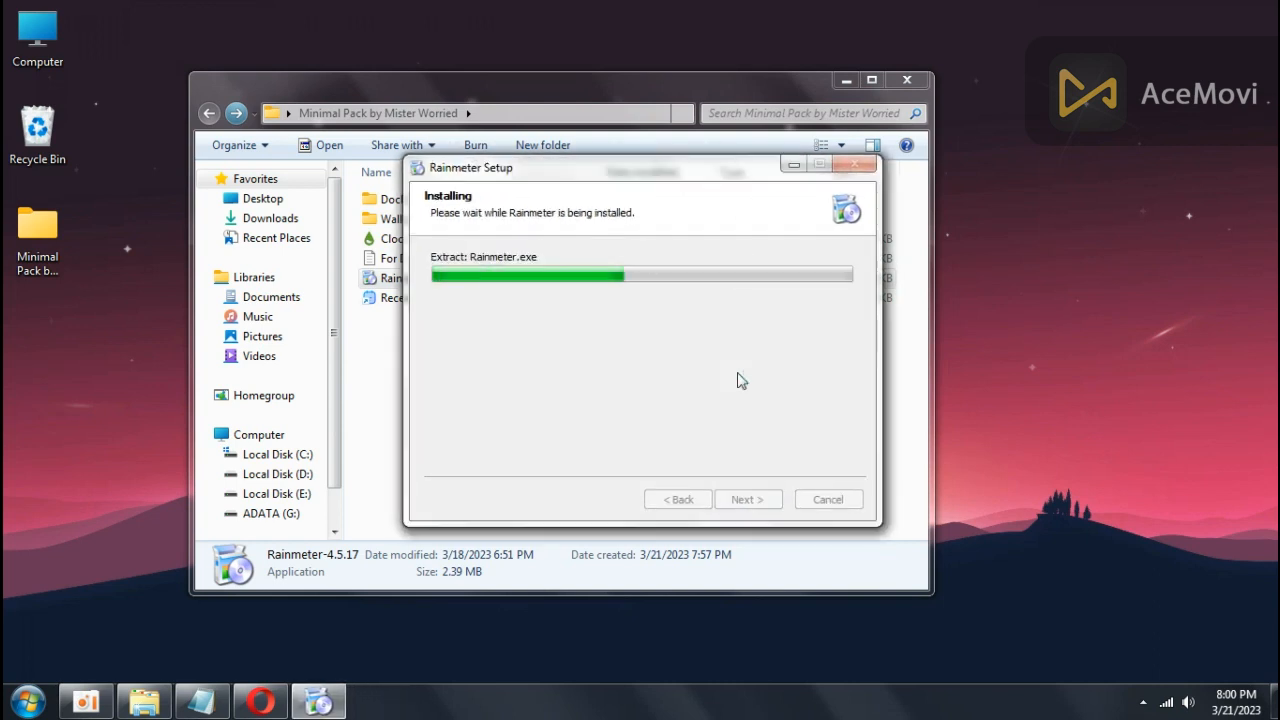
{"action": "left_click", "coordinate": [752, 498]}
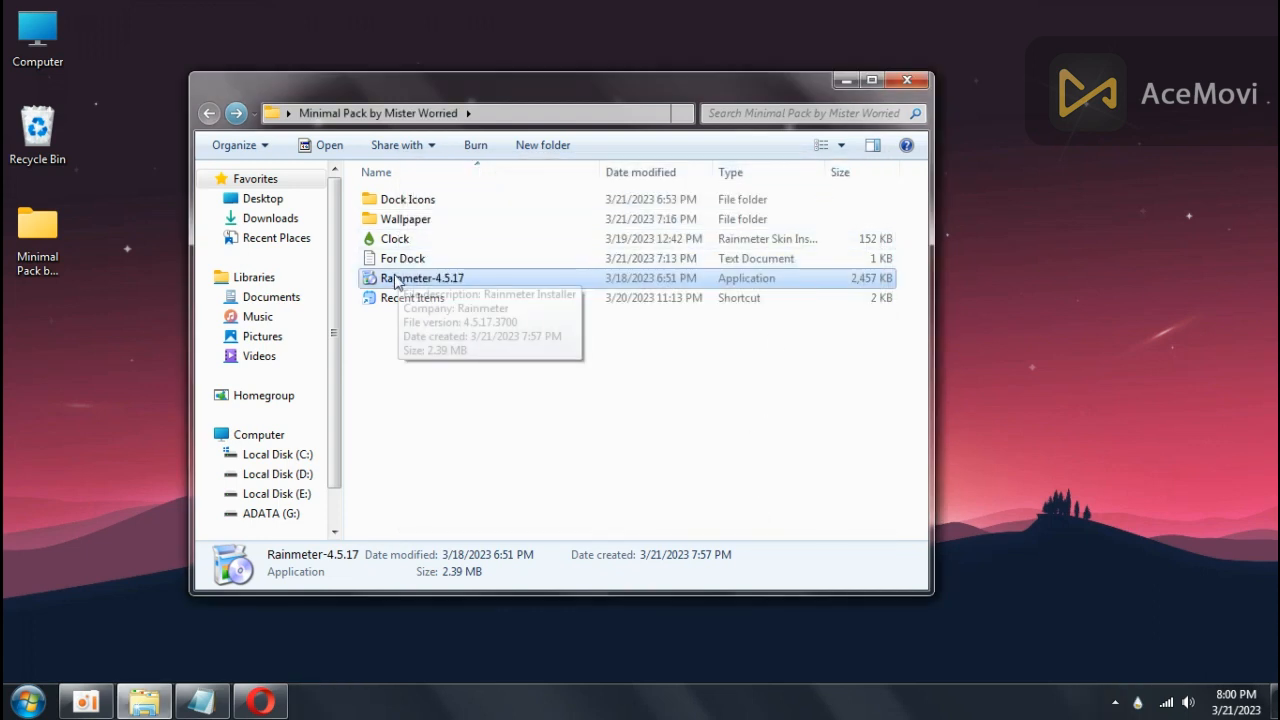
Install the Shadow Clock skin from the pack's Clock file and move the clock down over the wallpaper's moon
{"action": "left_click", "coordinate": [391, 240]}
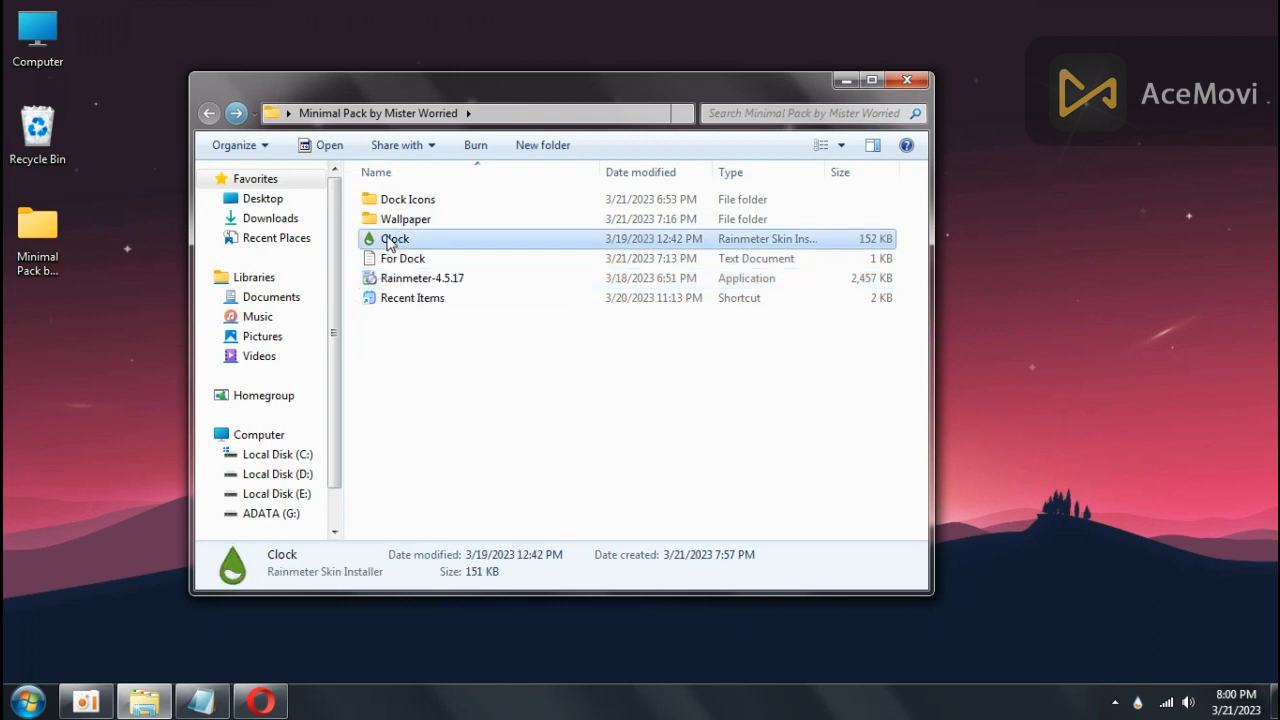
{"action": "double_click", "coordinate": [391, 240]}
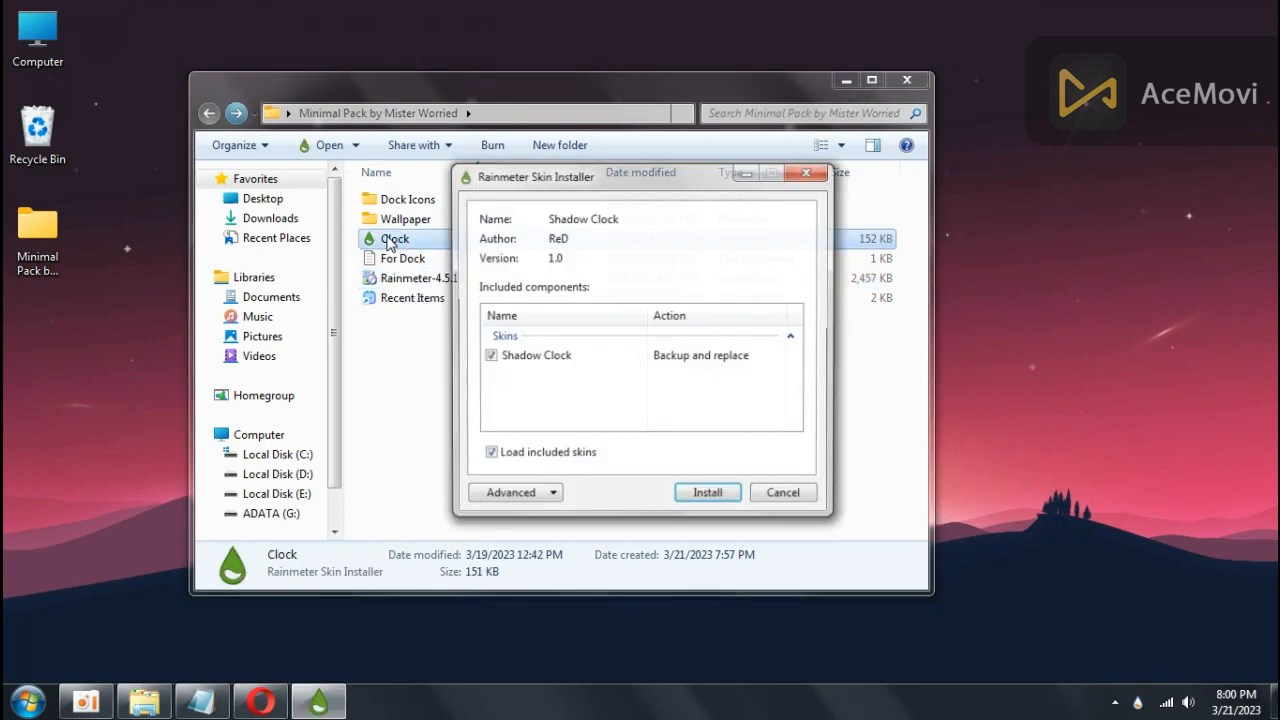
{"action": "left_click", "coordinate": [691, 499]}
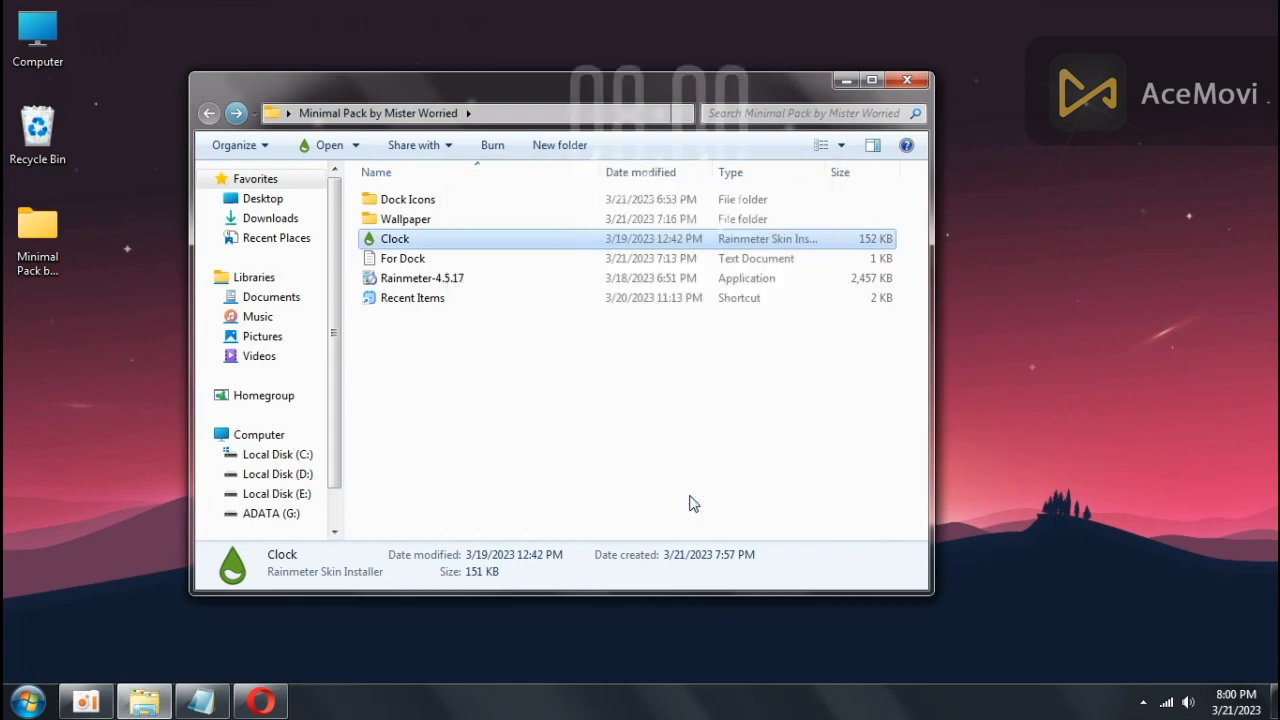
{"action": "left_click", "coordinate": [845, 81]}
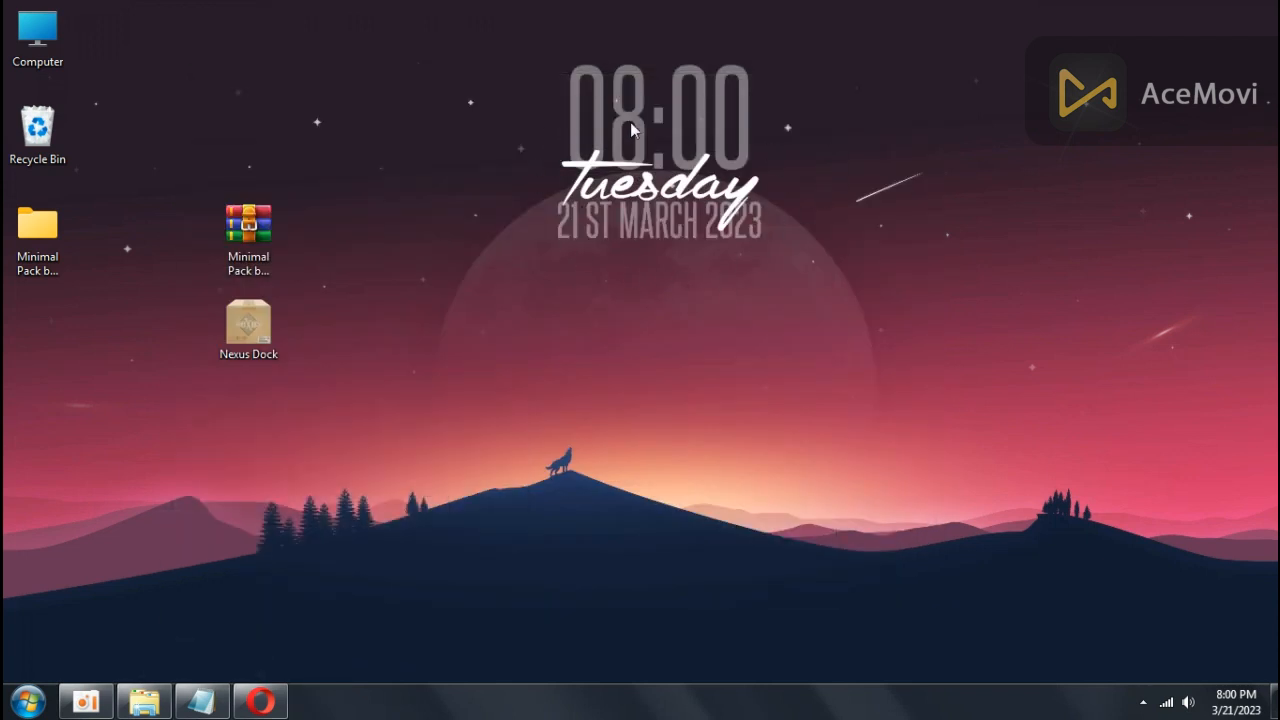
{"action": "left_click_drag", "start_coordinate": [640, 137], "coordinate": [636, 295]}
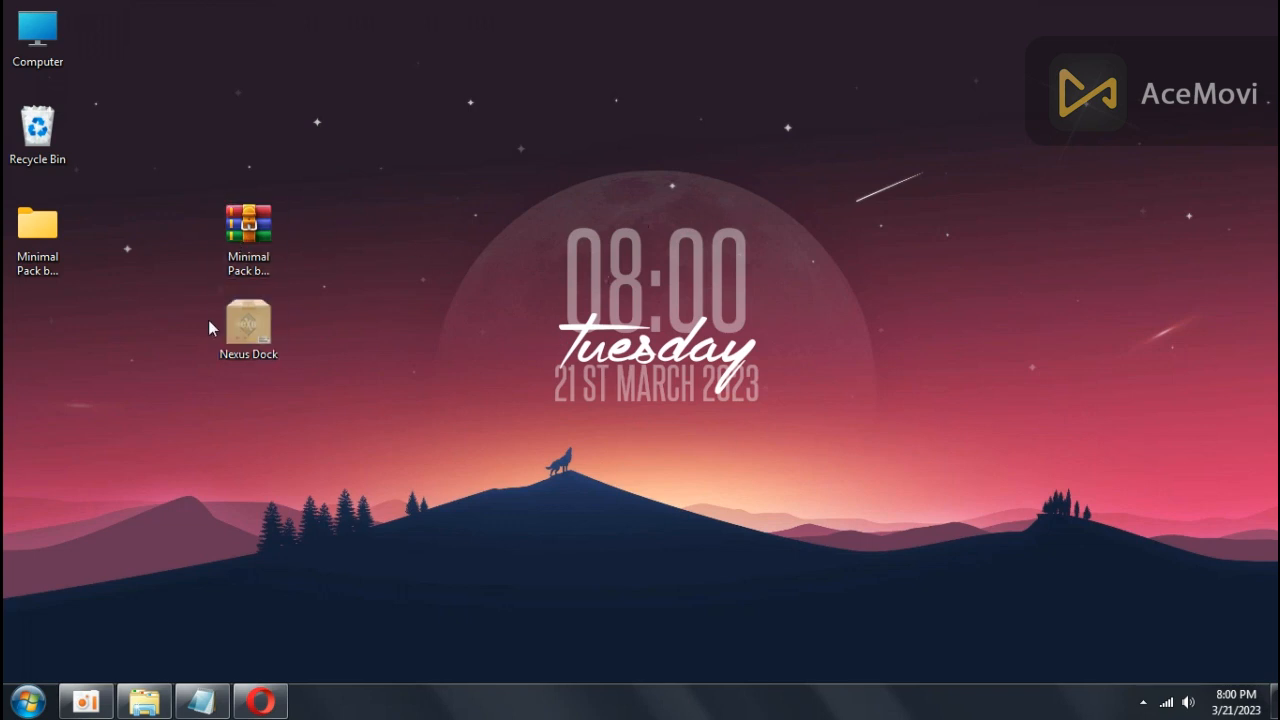
Reopen the For Dock note to check the Nexus Dock download address, and minimize the note and the folder window
{"action": "left_click", "coordinate": [145, 706]}
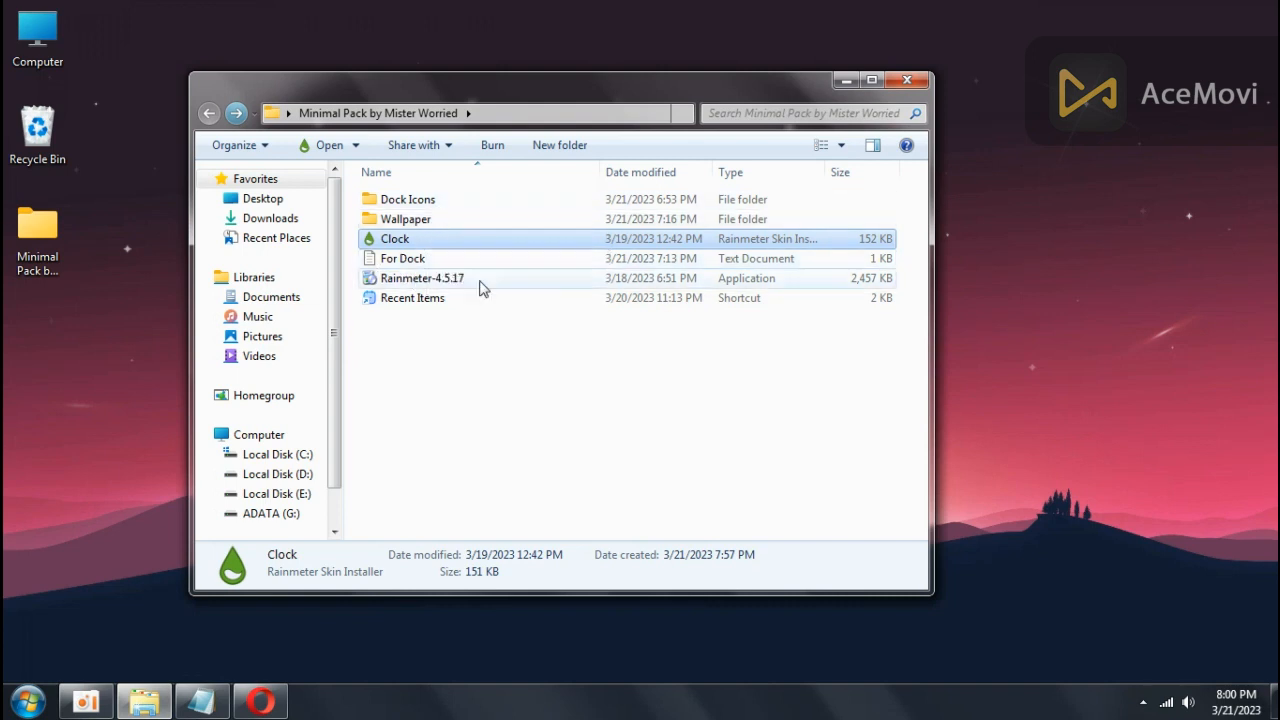
{"action": "left_click", "coordinate": [402, 260]}
{"action": "double_click", "coordinate": [403, 260]}
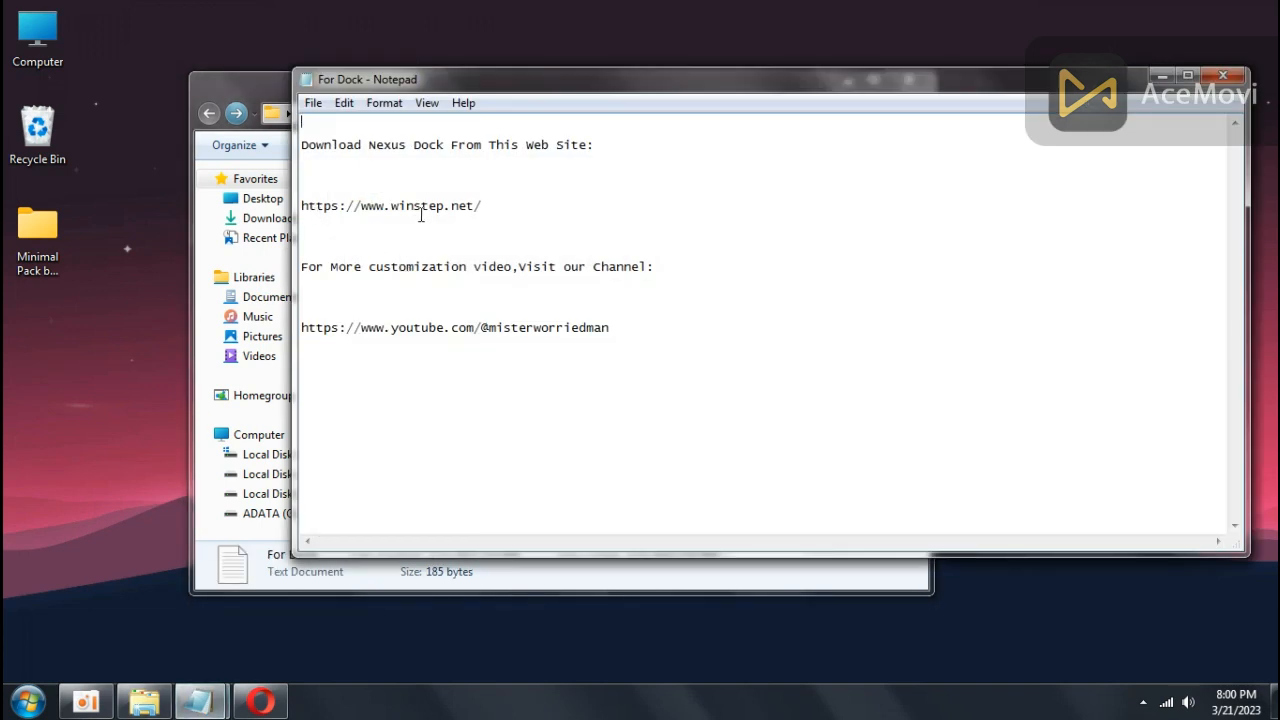
{"action": "left_click", "coordinate": [1162, 80]}
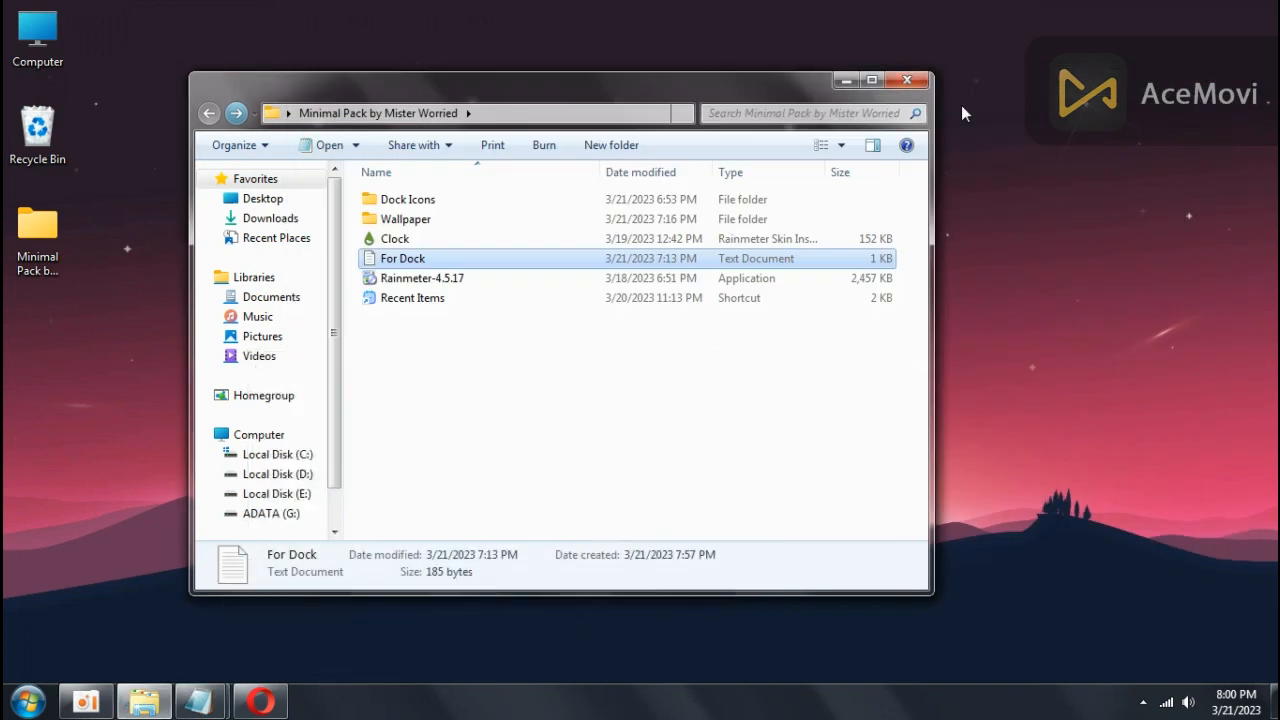
{"action": "left_click", "coordinate": [839, 79]}
Install Nexus Ultimate 20.10 from the desktop's Nexus Dock installer in English, accepting the license agreement
{"action": "double_click", "coordinate": [245, 333]}
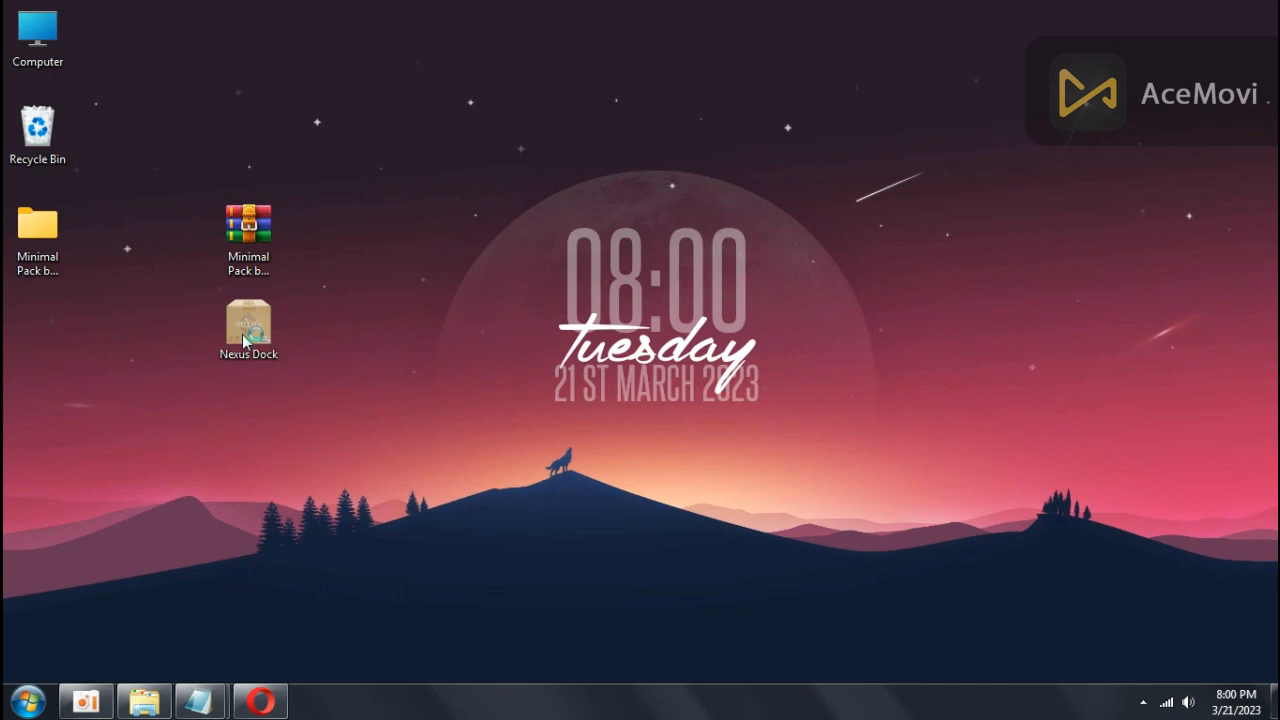
{"action": "left_click", "coordinate": [666, 391]}
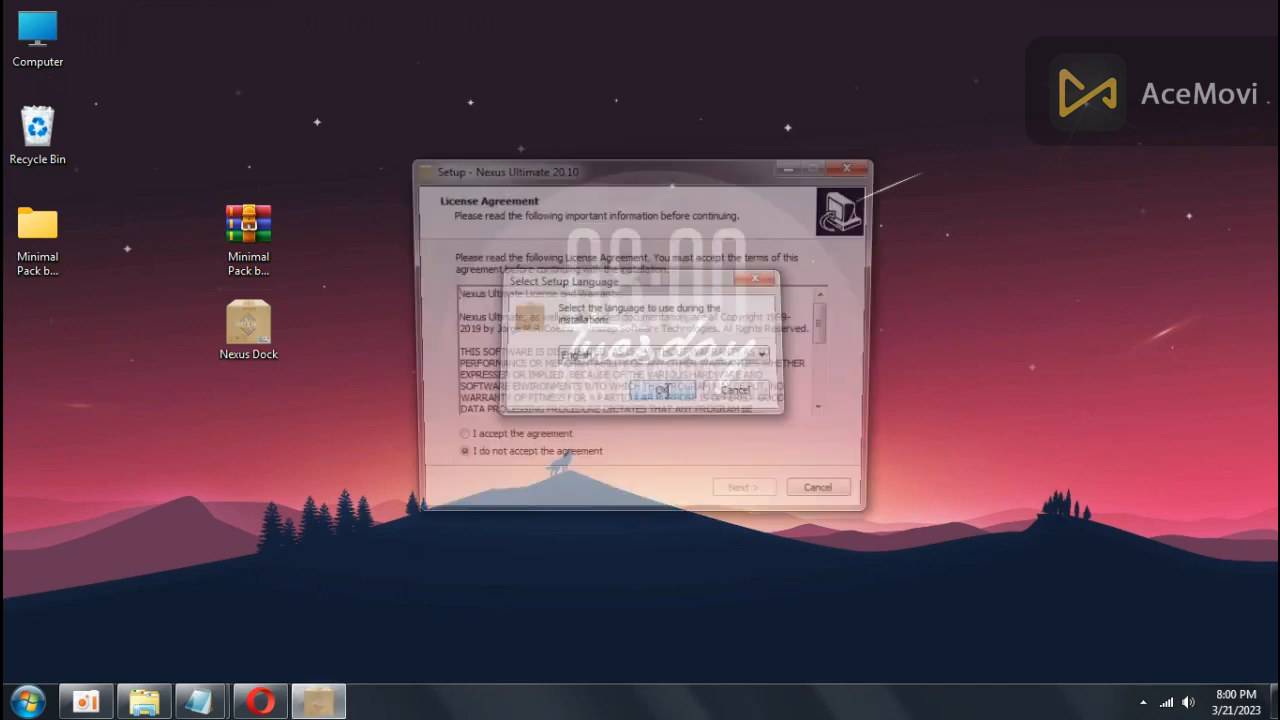
{"action": "left_click", "coordinate": [454, 443]}
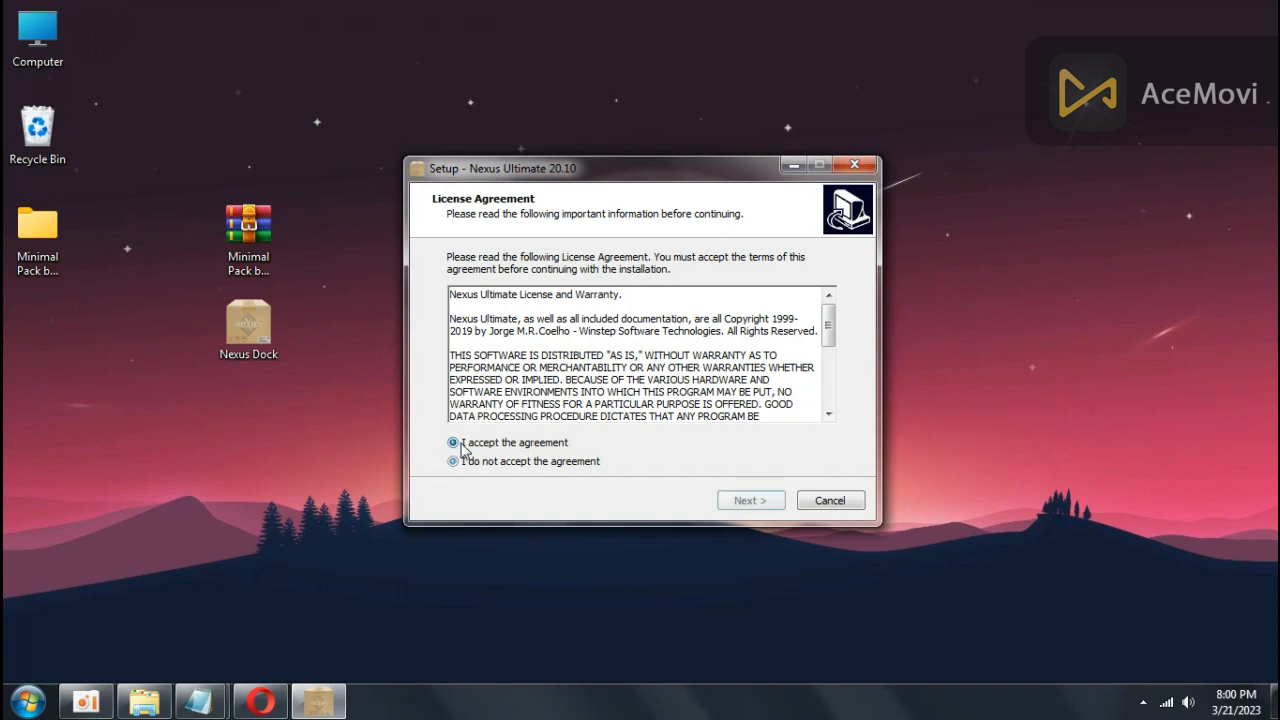
{"action": "left_click", "coordinate": [737, 503]}
{"action": "left_click", "coordinate": [737, 502]}
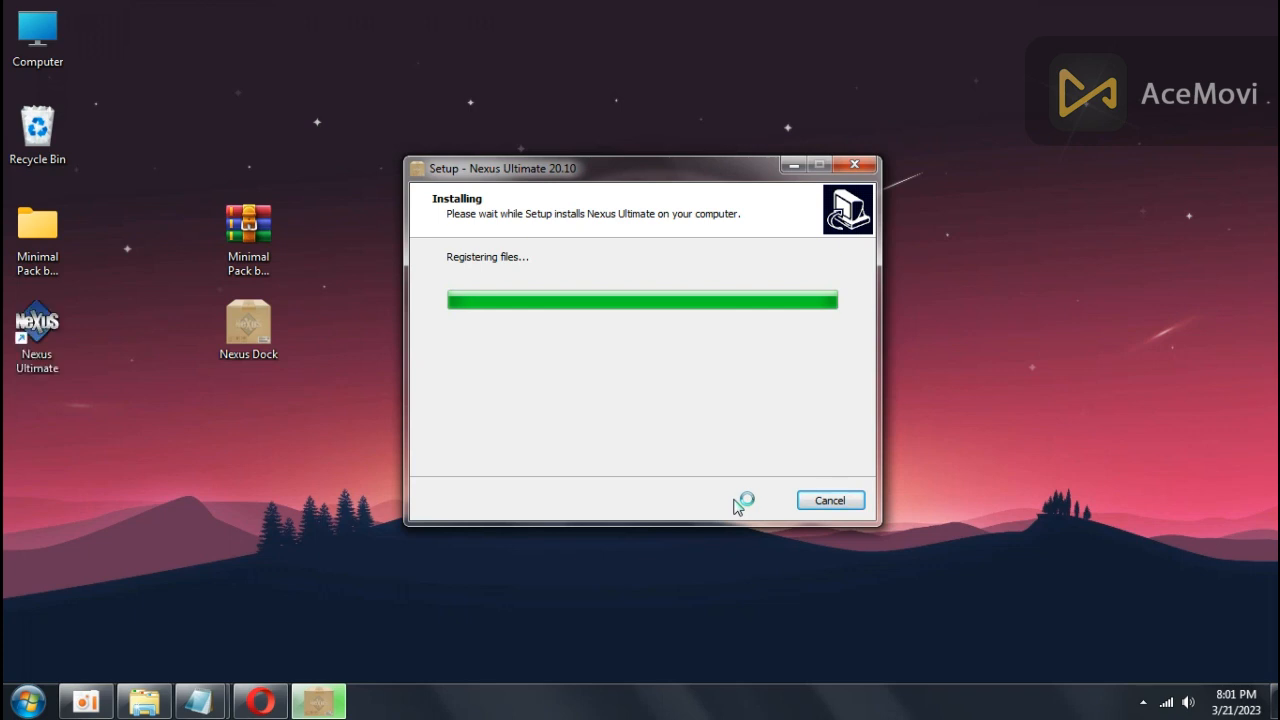
{"action": "left_click", "coordinate": [38, 345]}
{"action": "left_click", "coordinate": [740, 500]}
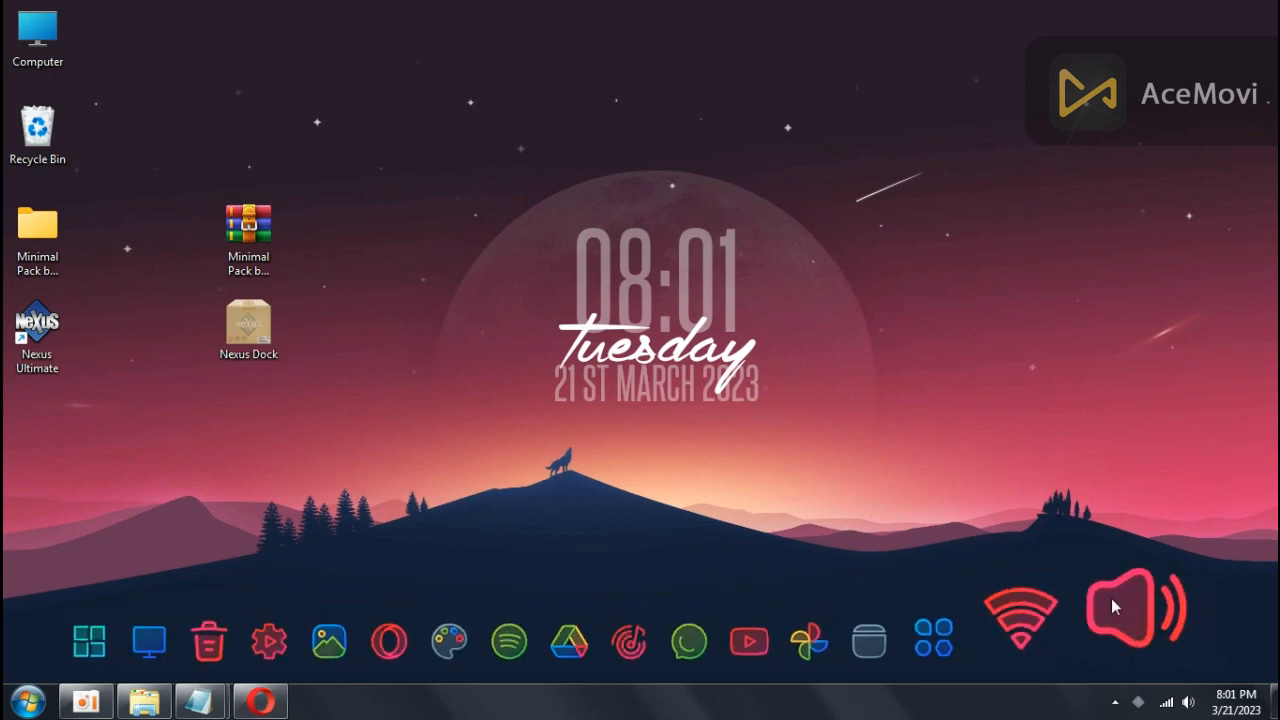
Turn off the display of desktop icons
{"action": "right_click", "coordinate": [150, 75]}
{"action": "mouse_move", "coordinate": [330, 92]}
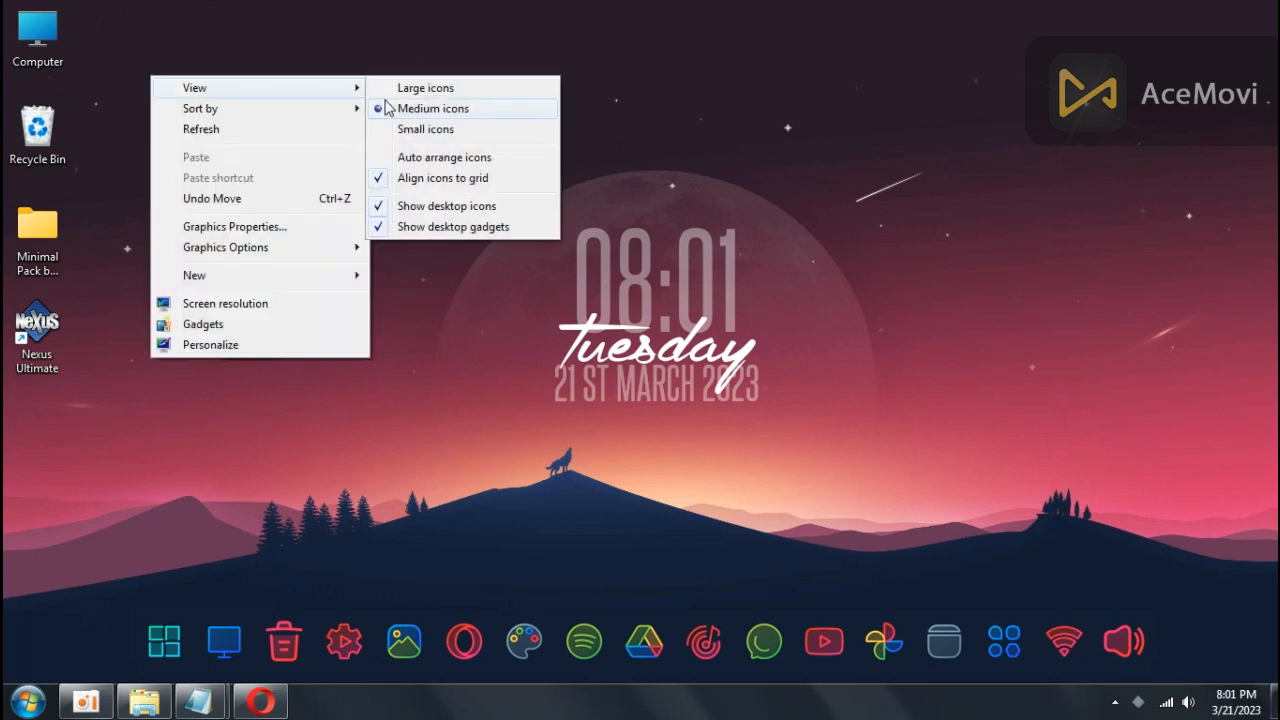
{"action": "left_click", "coordinate": [416, 207]}
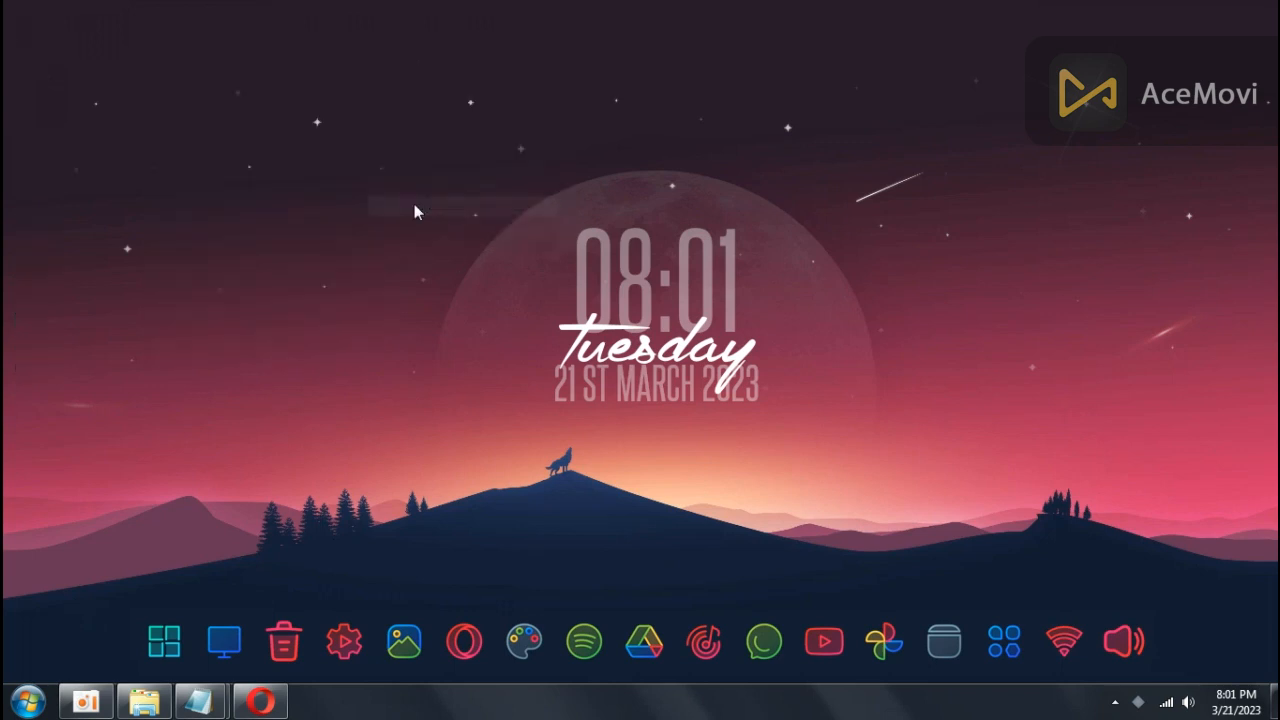
Enable auto-hide for the taskbar in its properties and apply the change
{"action": "right_click", "coordinate": [360, 714]}
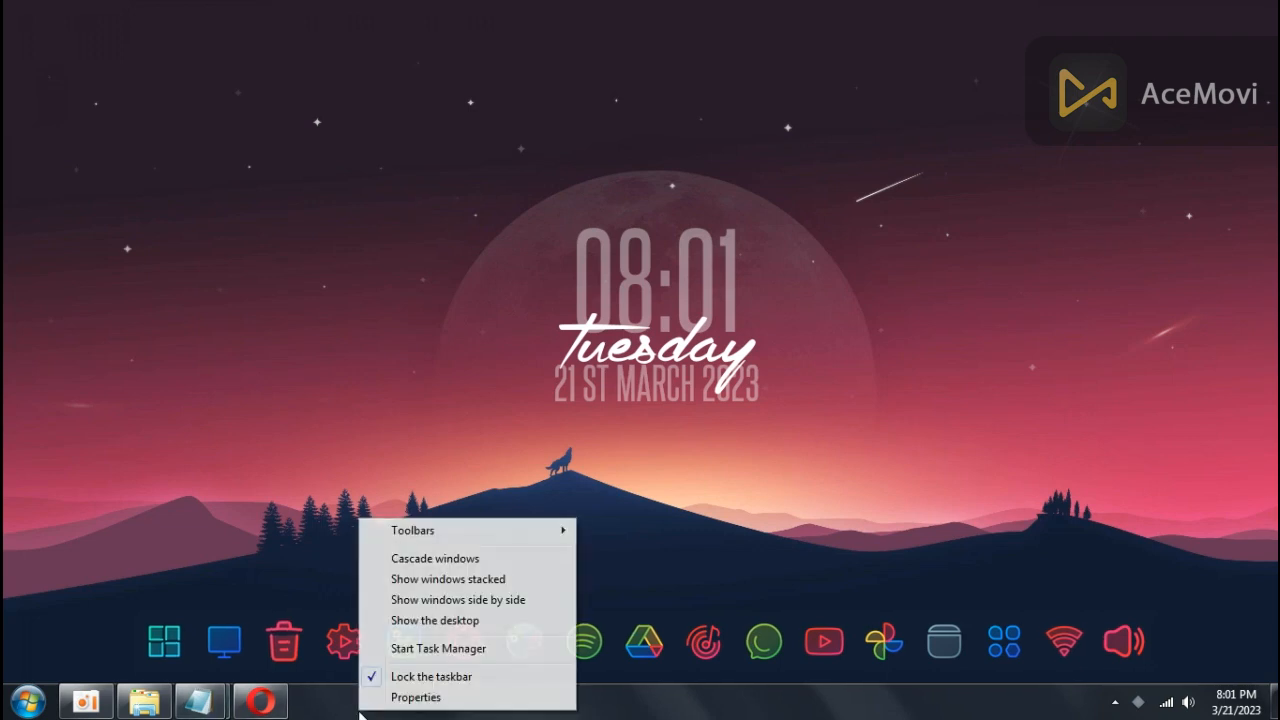
{"action": "left_click", "coordinate": [414, 698]}
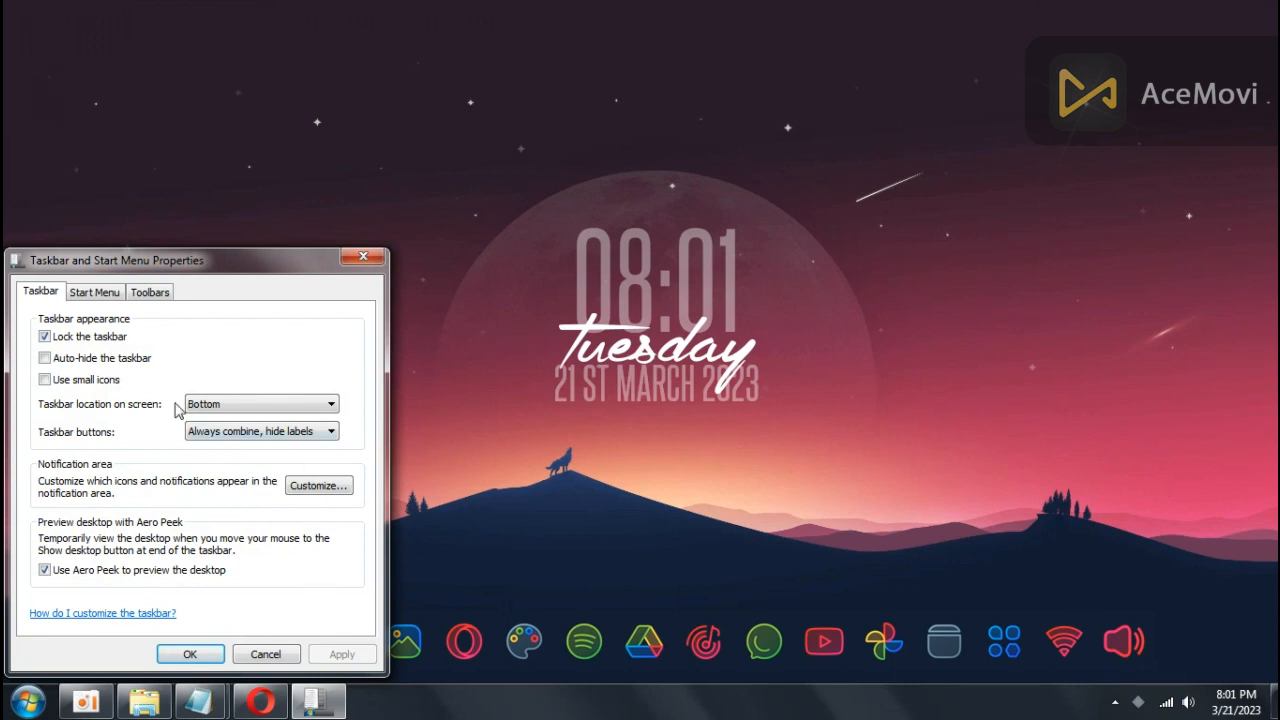
{"action": "left_click", "coordinate": [42, 365]}
{"action": "left_click", "coordinate": [340, 654]}
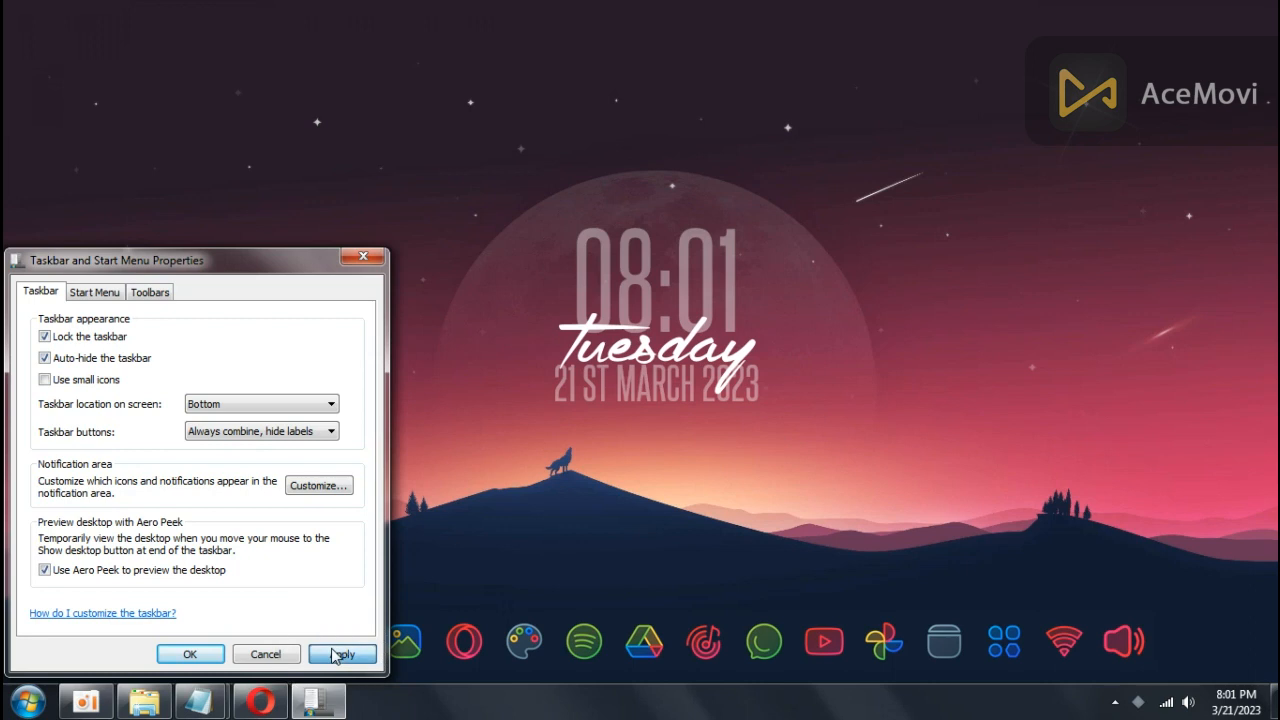
{"action": "left_click", "coordinate": [190, 655]}
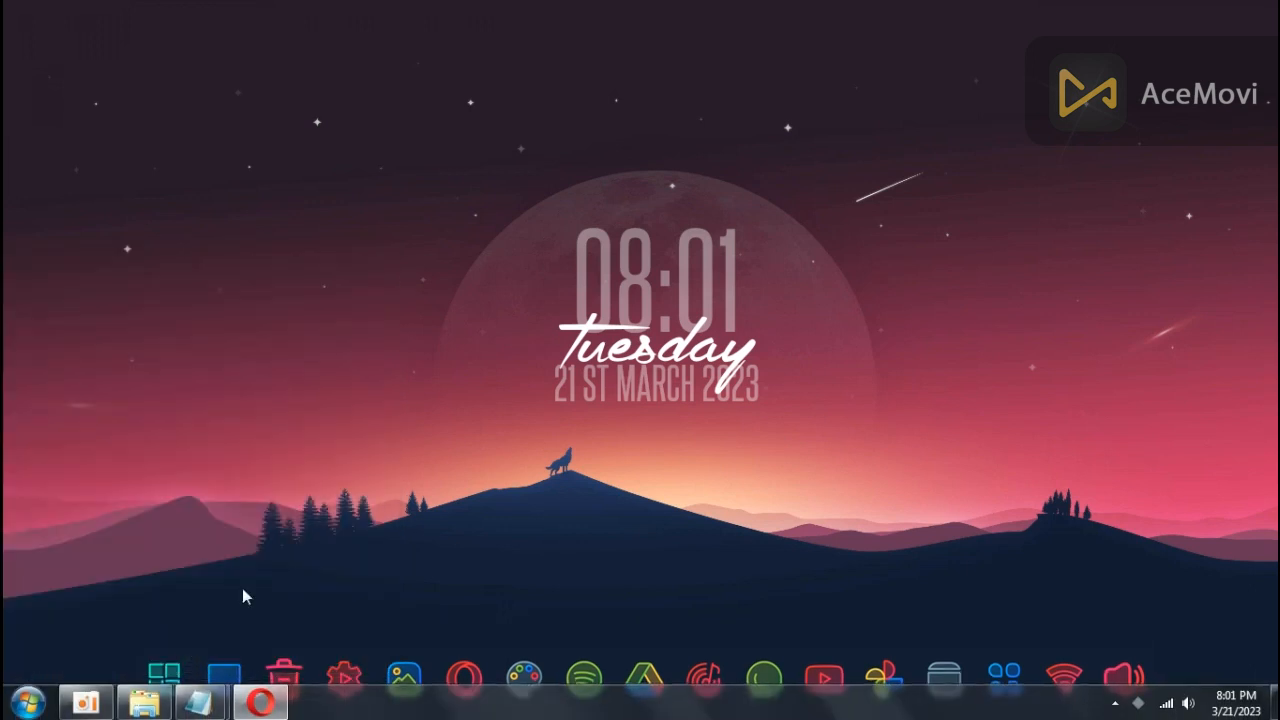
Start changing the Start Menu dock item's icon and browse to Dock Icons in the desktop's Minimal Pack by Mister Worried folder
{"action": "right_click", "coordinate": [162, 677]}
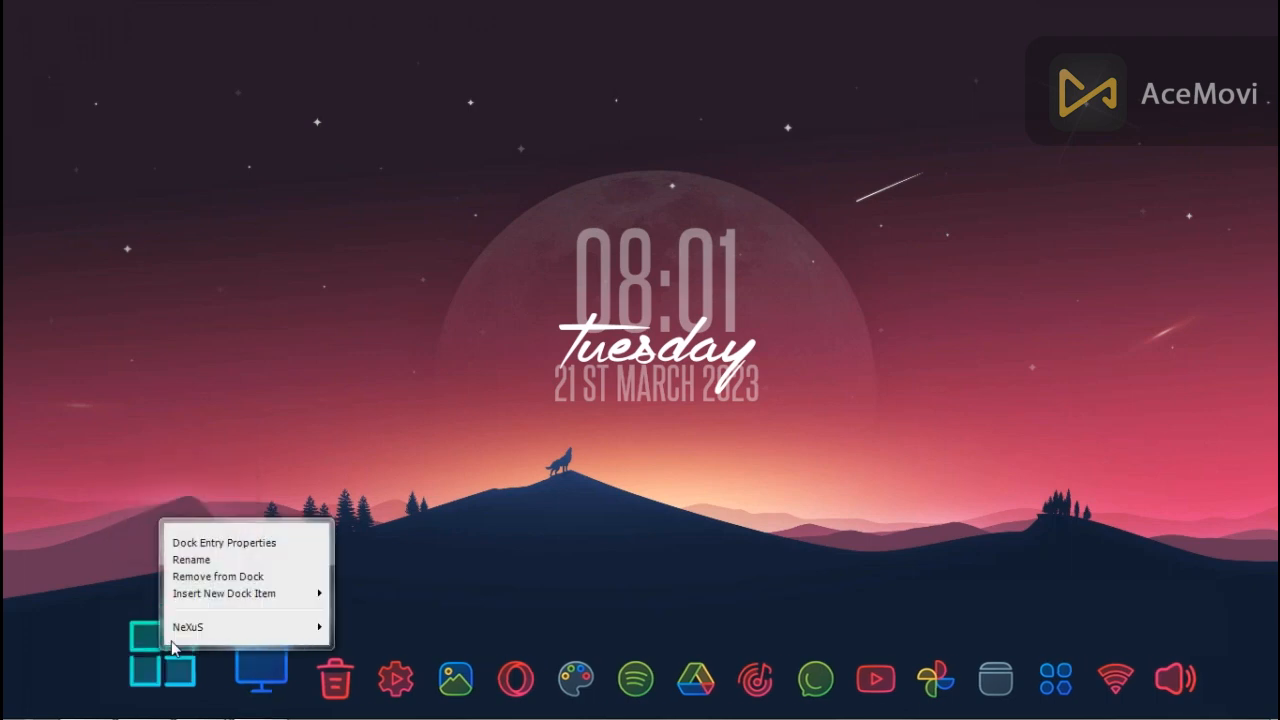
{"action": "left_click", "coordinate": [214, 543]}
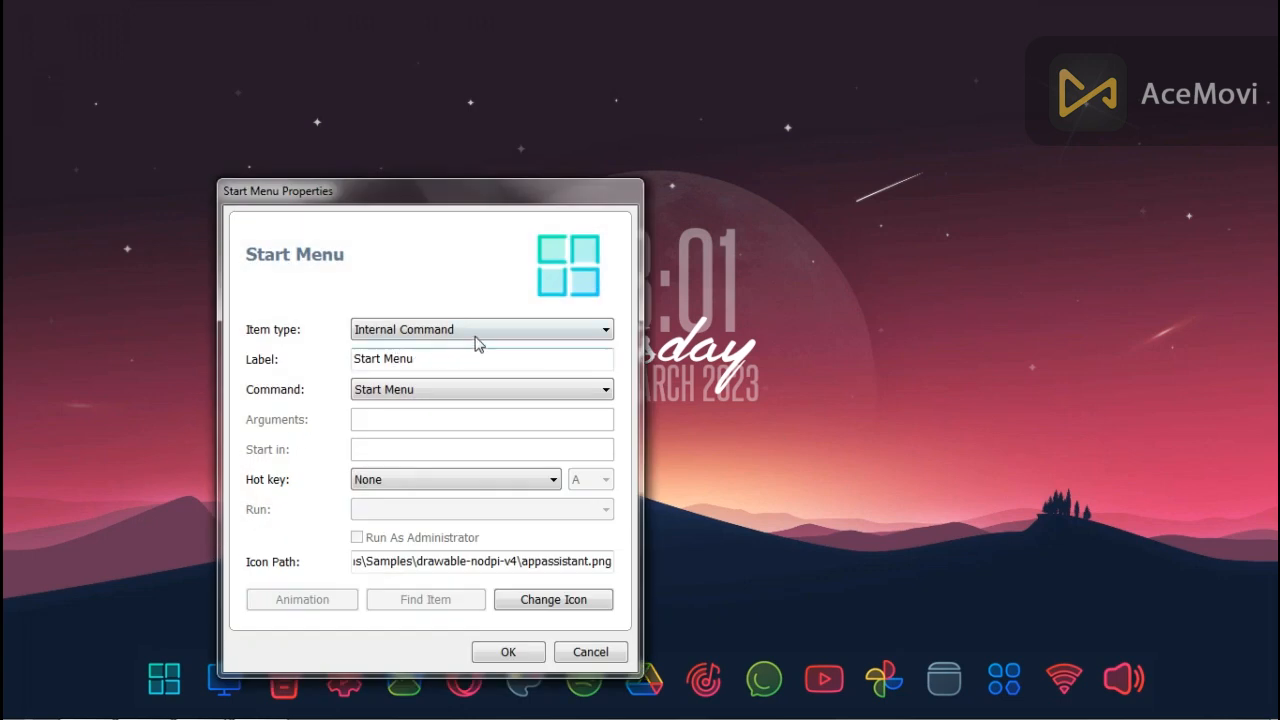
{"action": "left_click", "coordinate": [557, 605]}
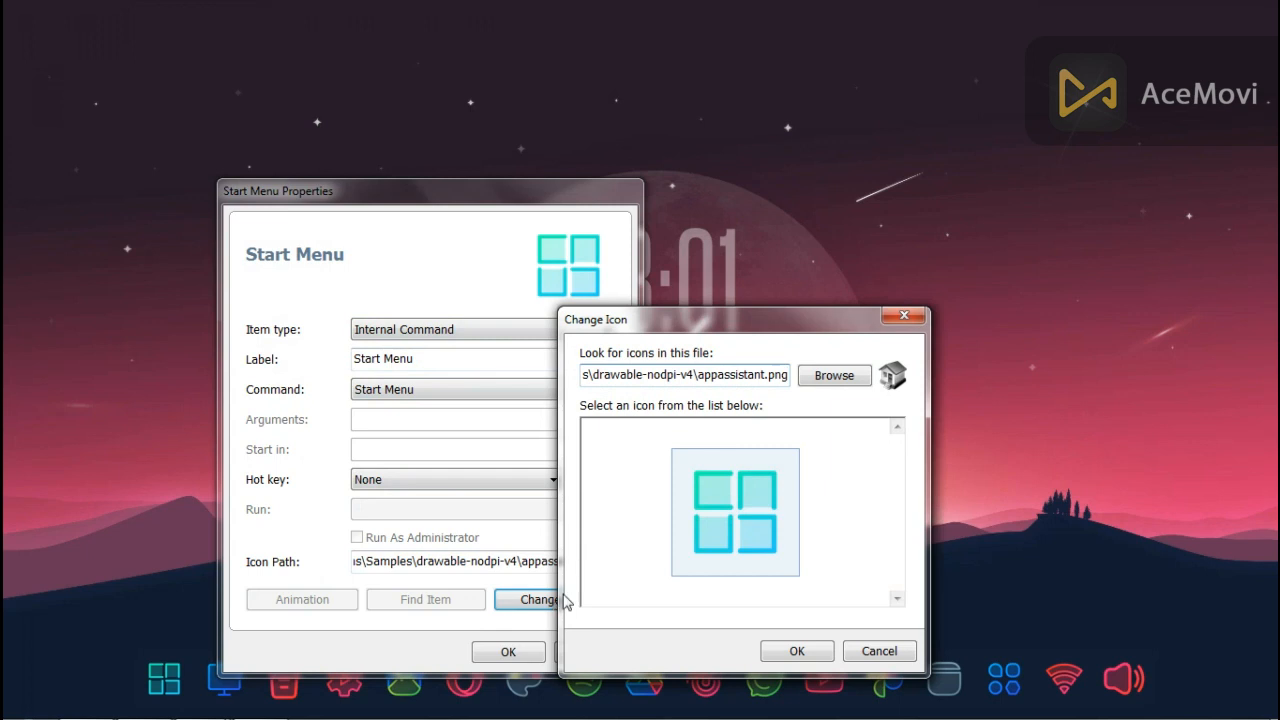
{"action": "left_click", "coordinate": [834, 376]}
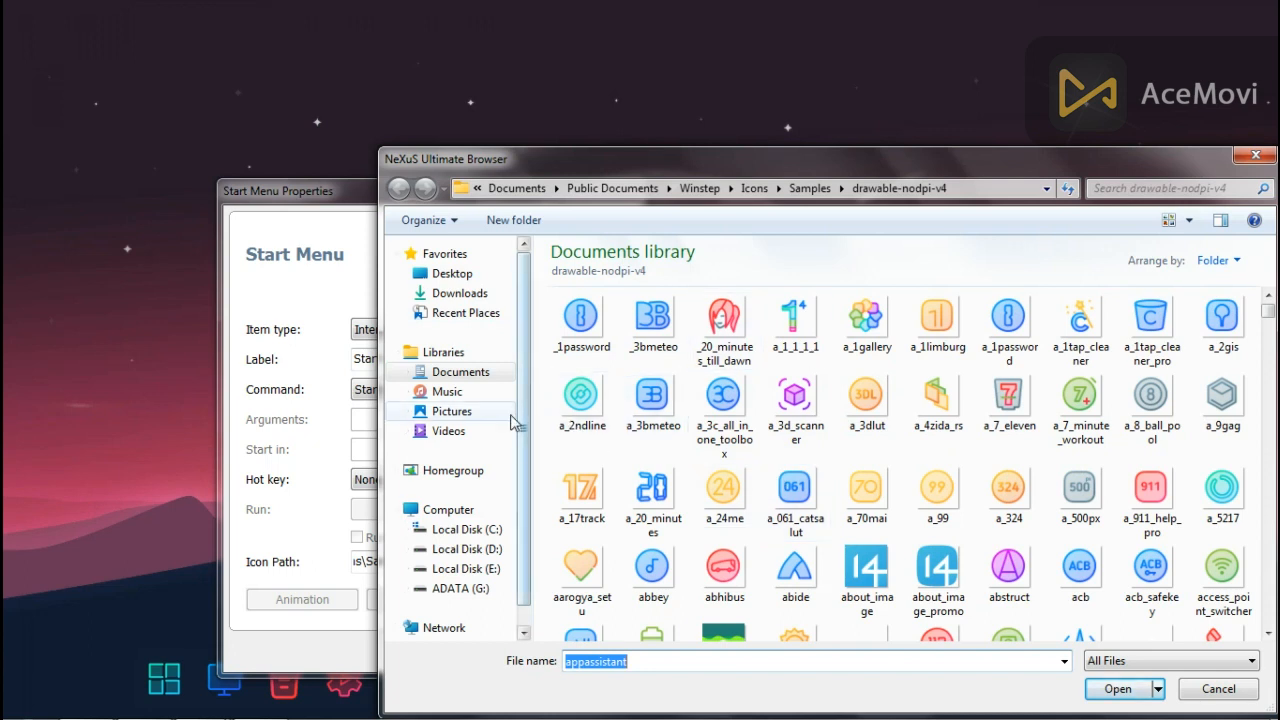
{"action": "left_click", "coordinate": [479, 276]}
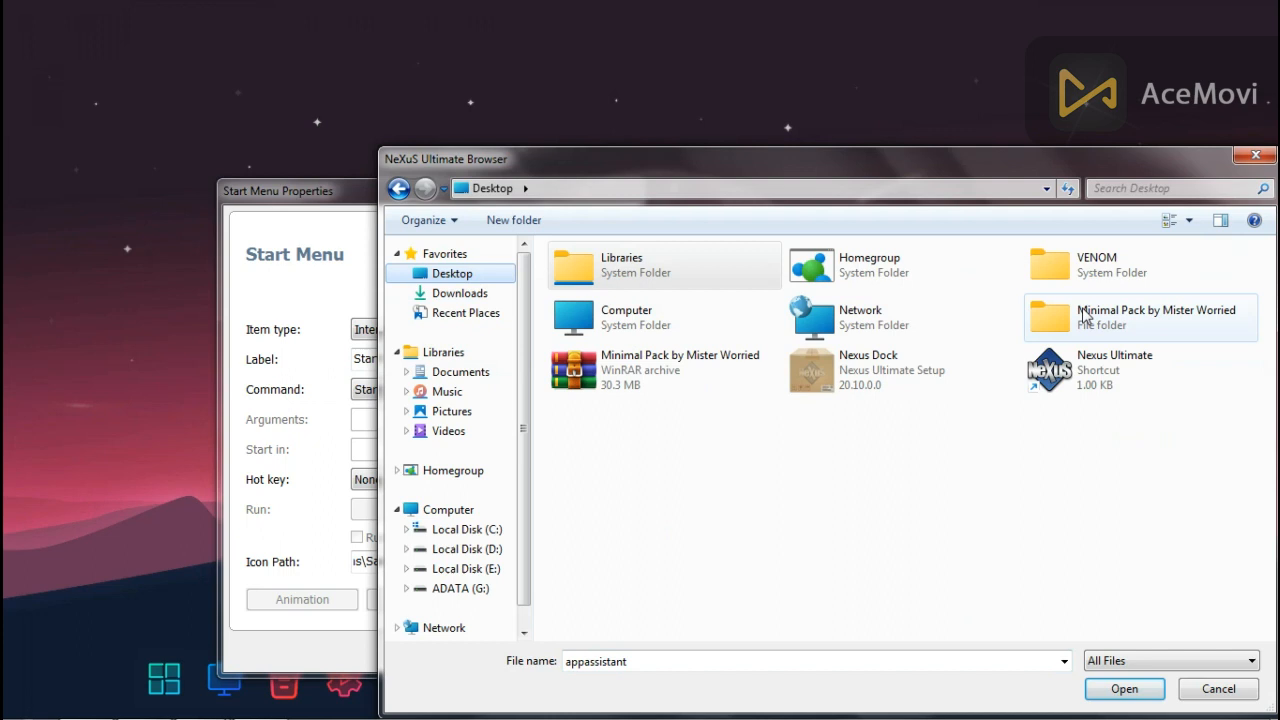
{"action": "double_click", "coordinate": [1096, 320]}
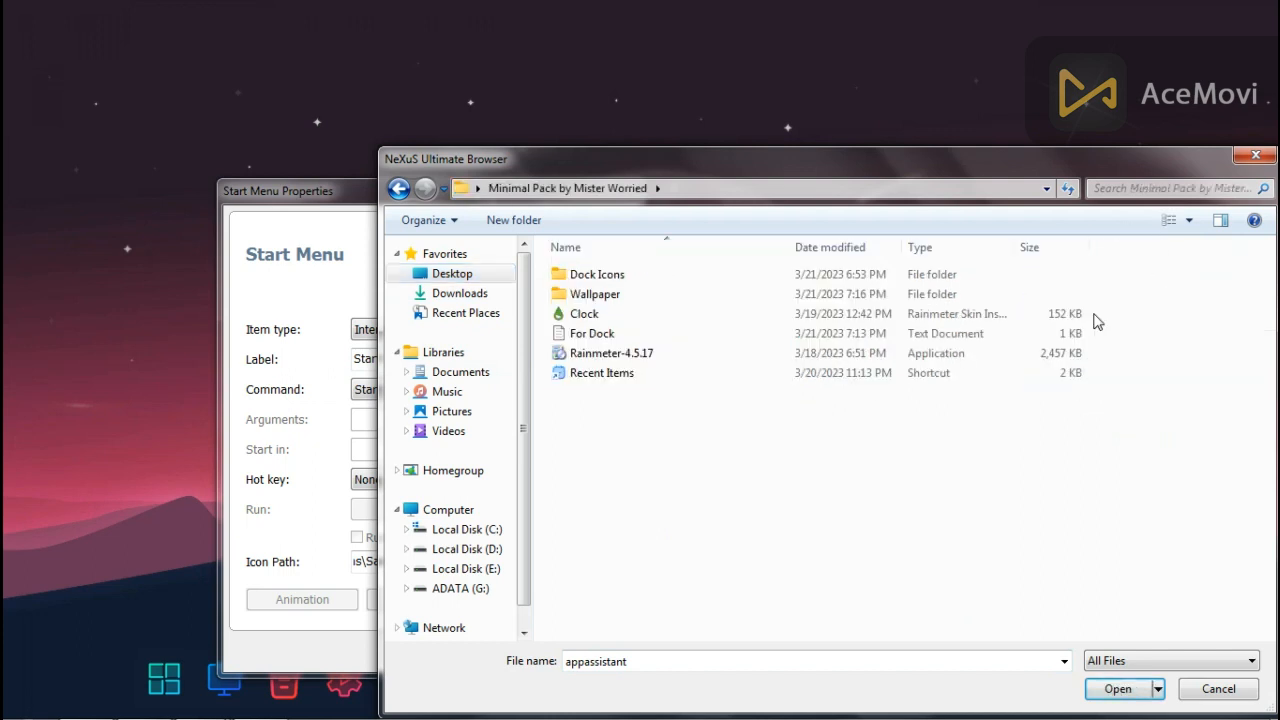
{"action": "double_click", "coordinate": [643, 284]}
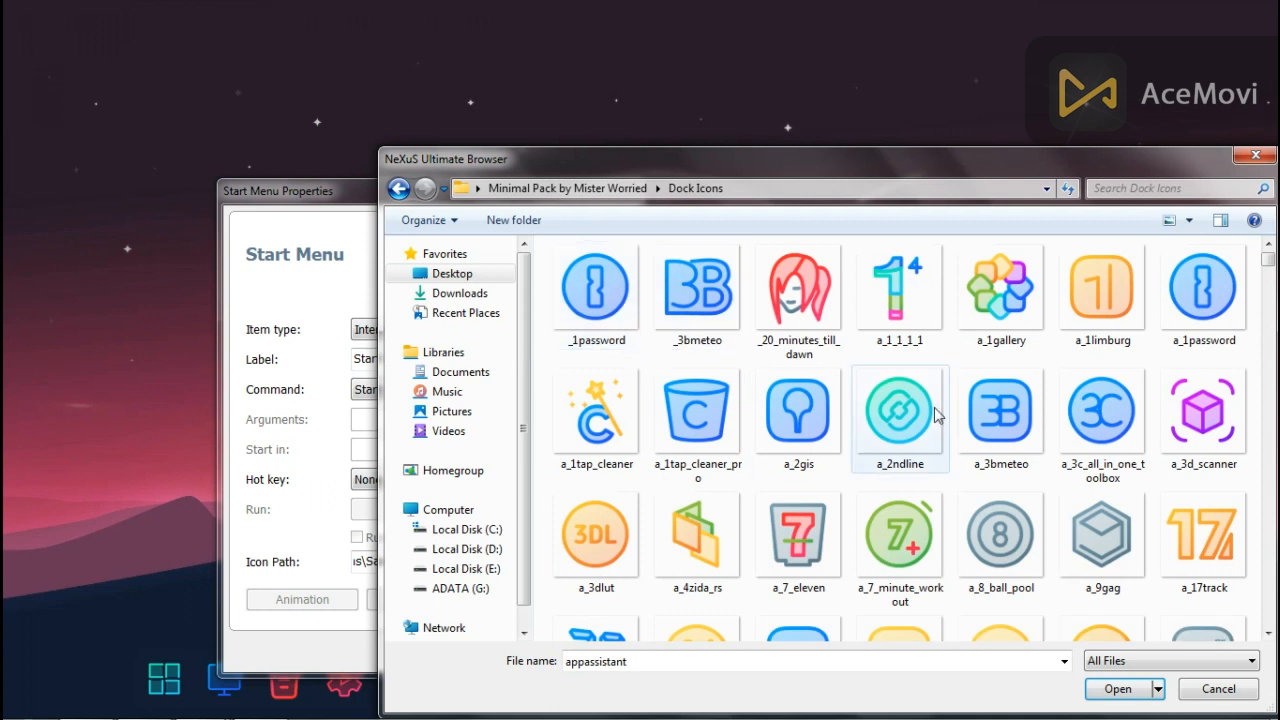
Choose the appassistant image as the Start Menu dock item's icon and save the item's properties
{"action": "scroll", "coordinate": [971, 528], "scroll_direction": "down", "scroll_amount": 10}
{"action": "scroll", "coordinate": [800, 525], "scroll_direction": "down", "scroll_amount": 4}
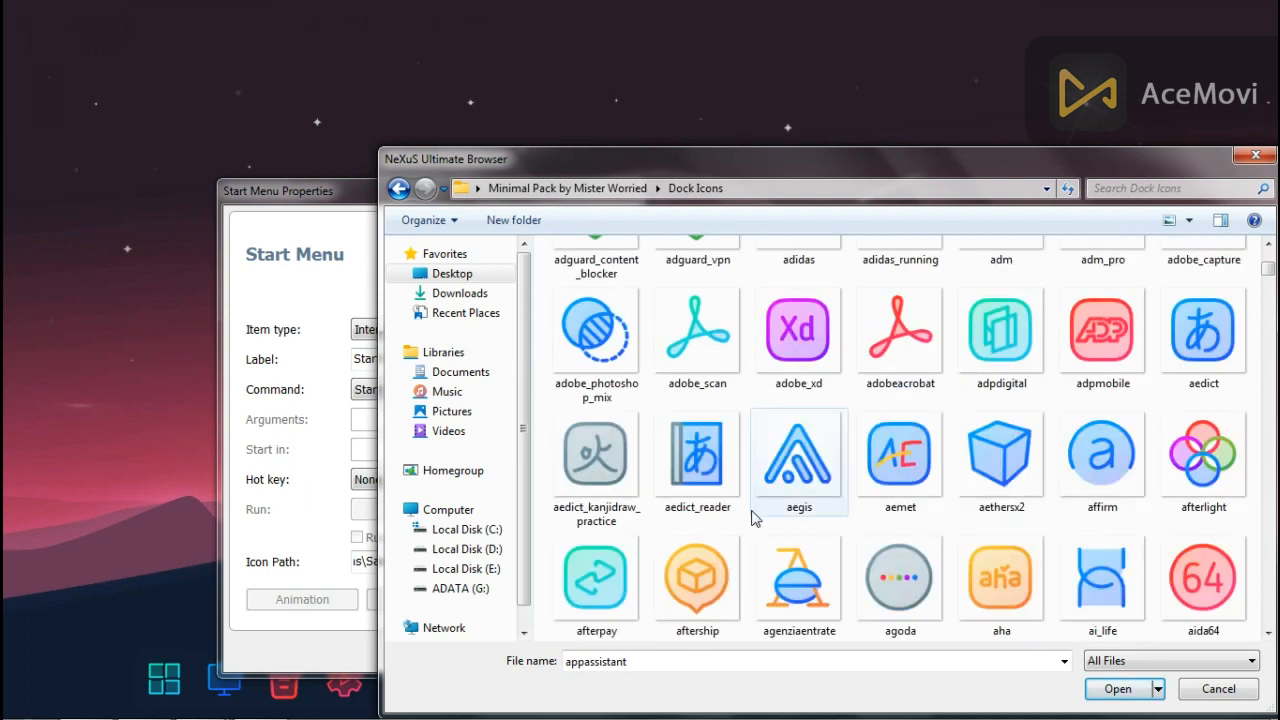
{"action": "scroll", "coordinate": [751, 520], "scroll_direction": "down", "scroll_amount": 3}
{"action": "scroll", "coordinate": [812, 515], "scroll_direction": "down", "scroll_amount": 3}
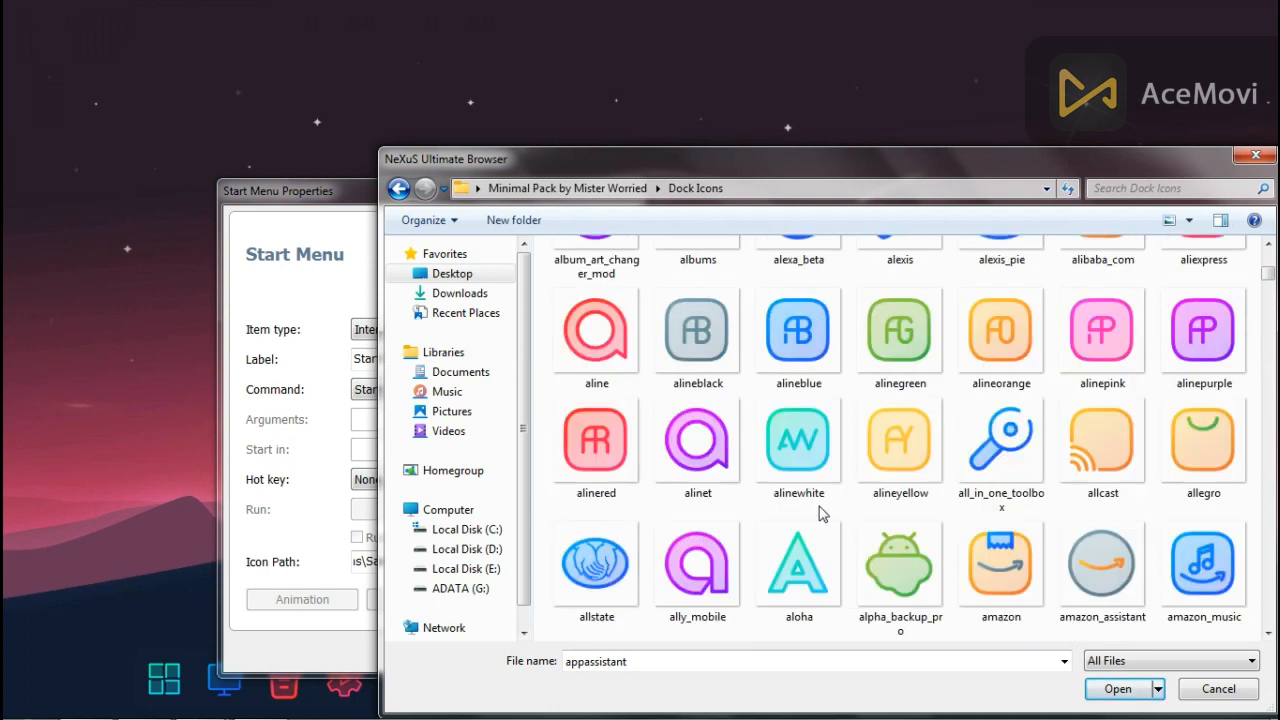
{"action": "scroll", "coordinate": [820, 513], "scroll_direction": "up", "scroll_amount": 2}
{"action": "scroll", "coordinate": [820, 513], "scroll_direction": "down", "scroll_amount": 5}
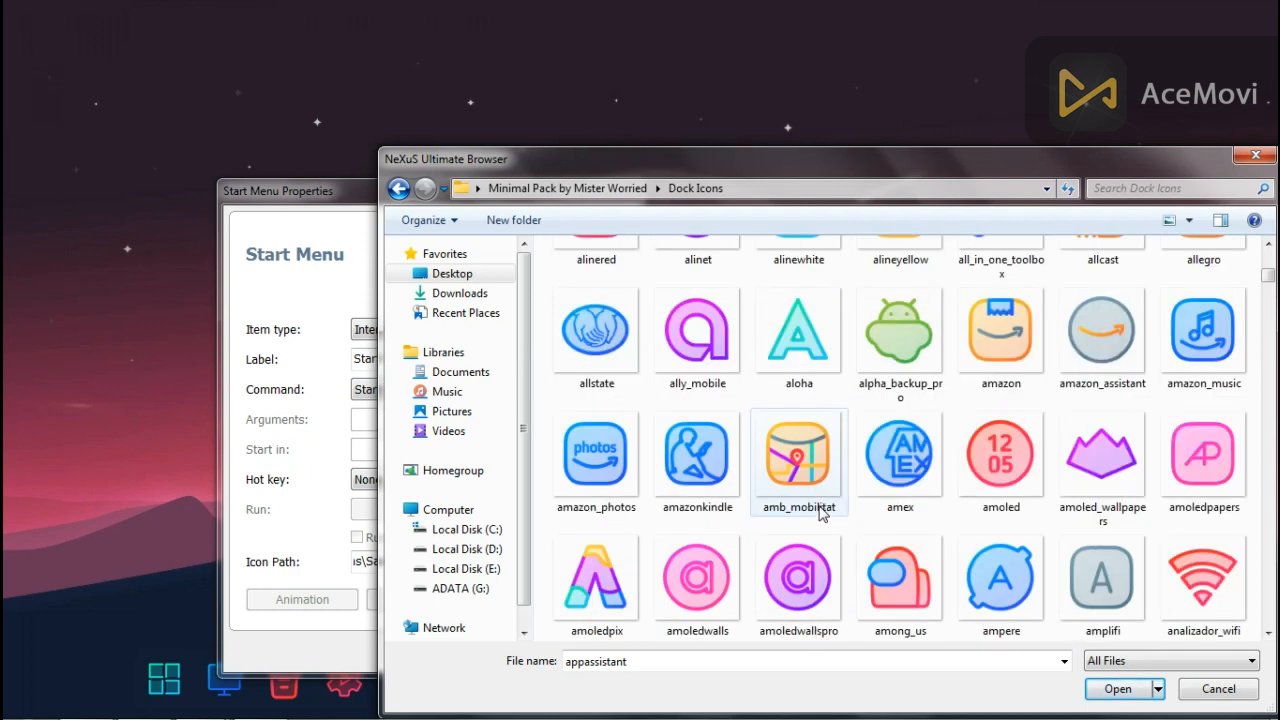
{"action": "scroll", "coordinate": [820, 513], "scroll_direction": "down", "scroll_amount": 5}
{"action": "scroll", "coordinate": [820, 513], "scroll_direction": "down", "scroll_amount": 3}
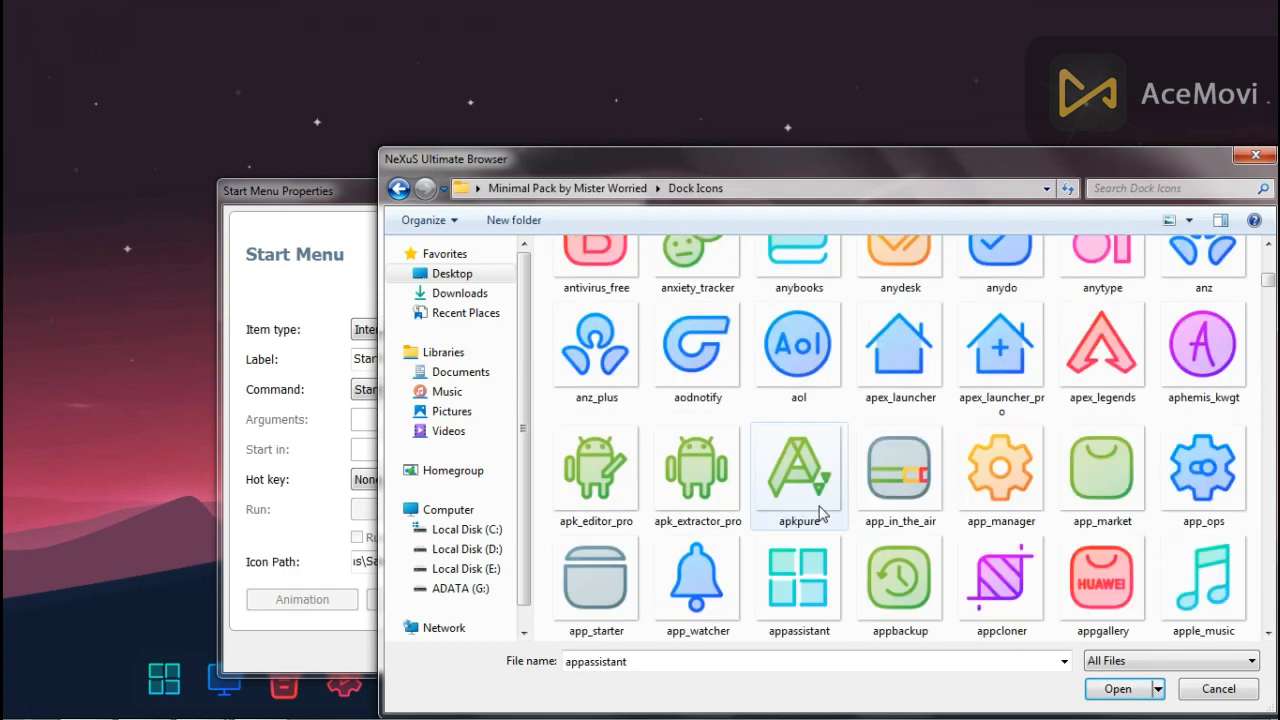
{"action": "left_click", "coordinate": [806, 588]}
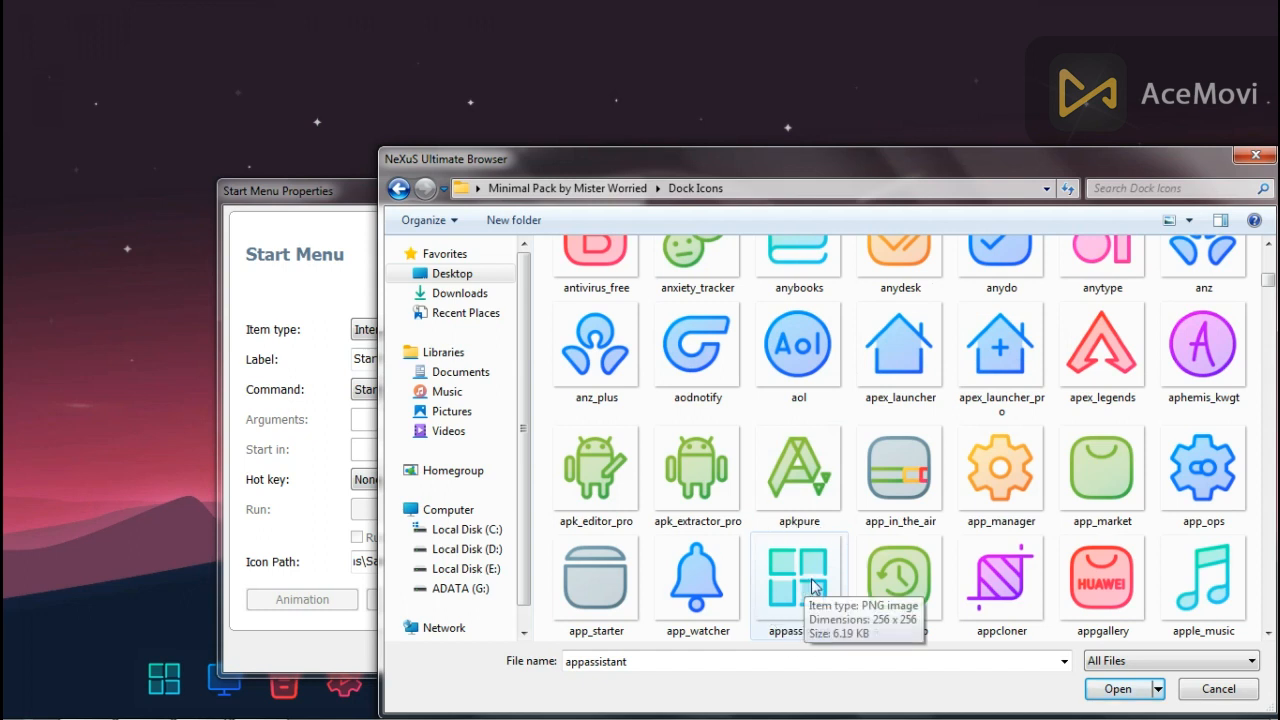
{"action": "left_click", "coordinate": [1117, 689]}
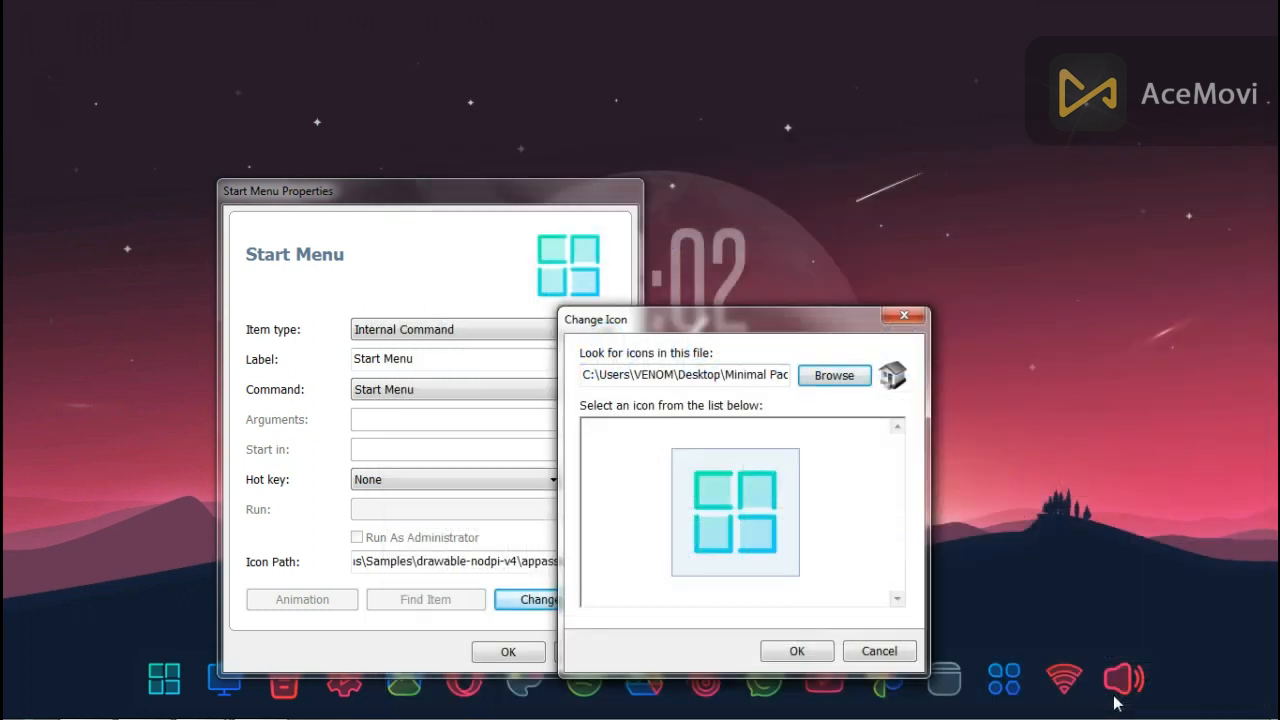
{"action": "left_click", "coordinate": [806, 658]}
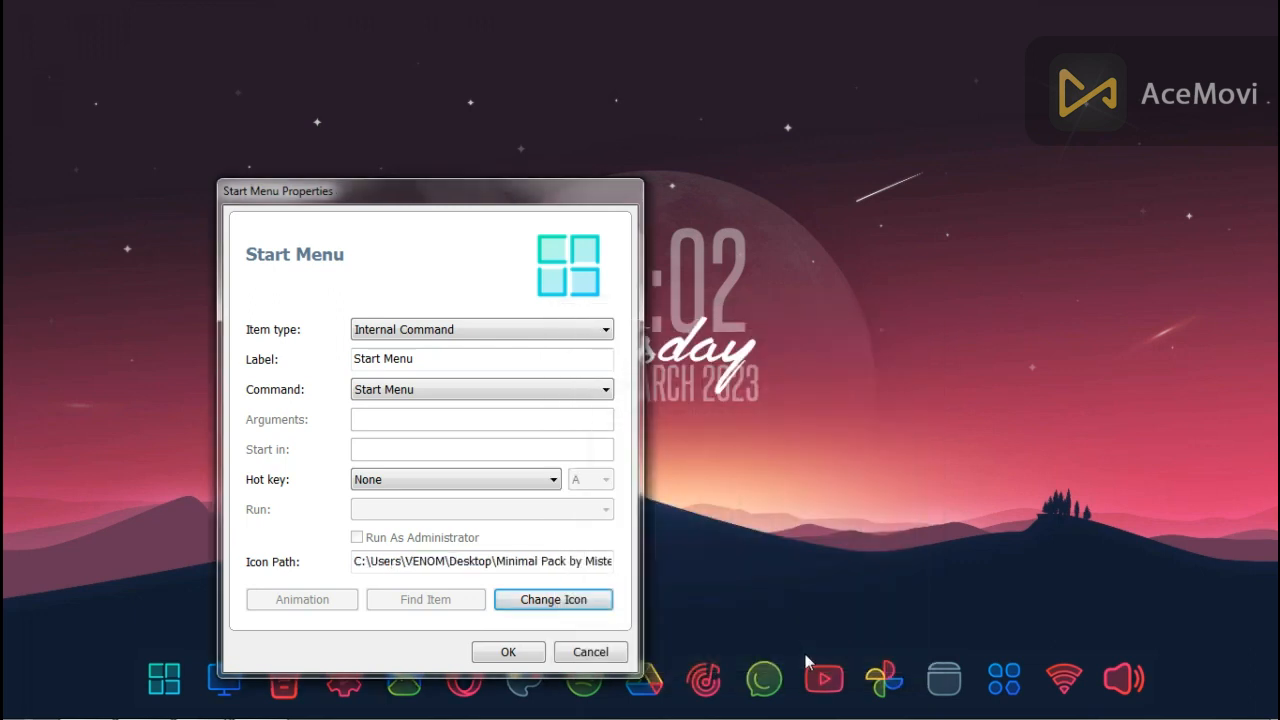
{"action": "left_click", "coordinate": [509, 652]}
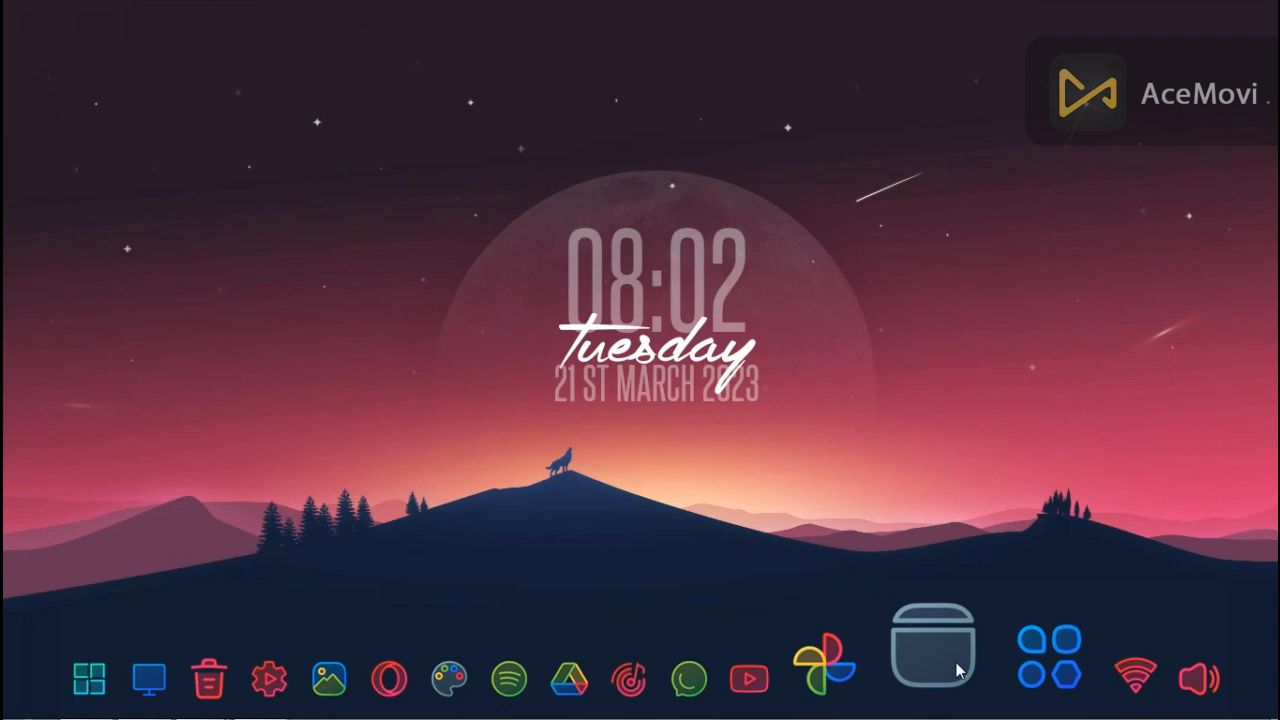
Try the dock's window switcher item, cycling through the open windows and returning to the desktop
{"action": "left_click", "coordinate": [957, 668]}
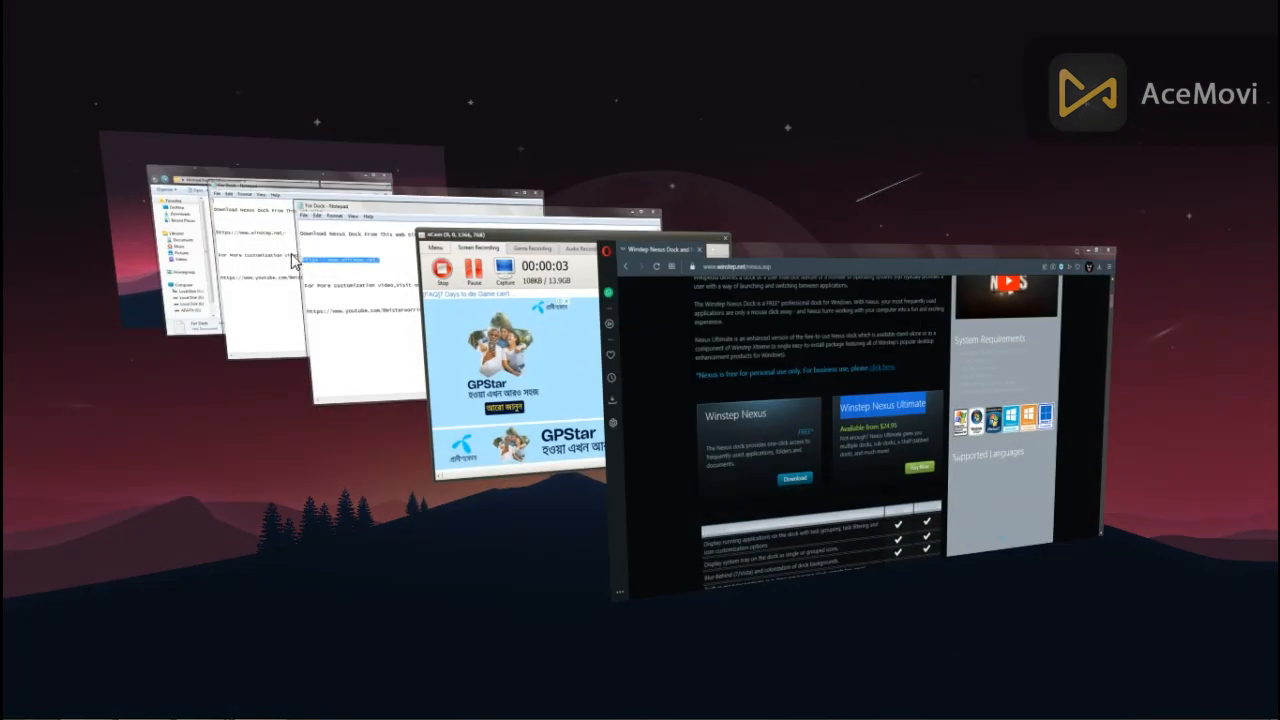
{"action": "scroll", "coordinate": [308, 264], "scroll_direction": "down", "scroll_amount": 8}
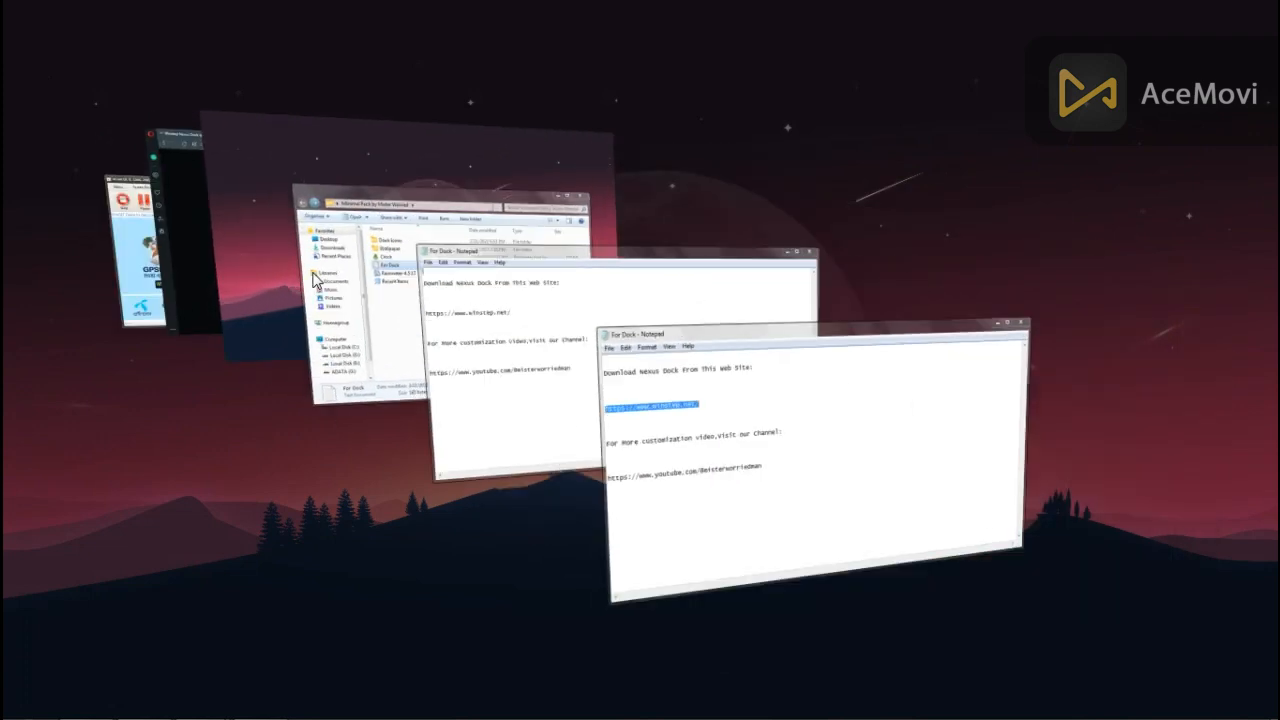
{"action": "scroll", "coordinate": [314, 279], "scroll_direction": "down", "scroll_amount": 4}
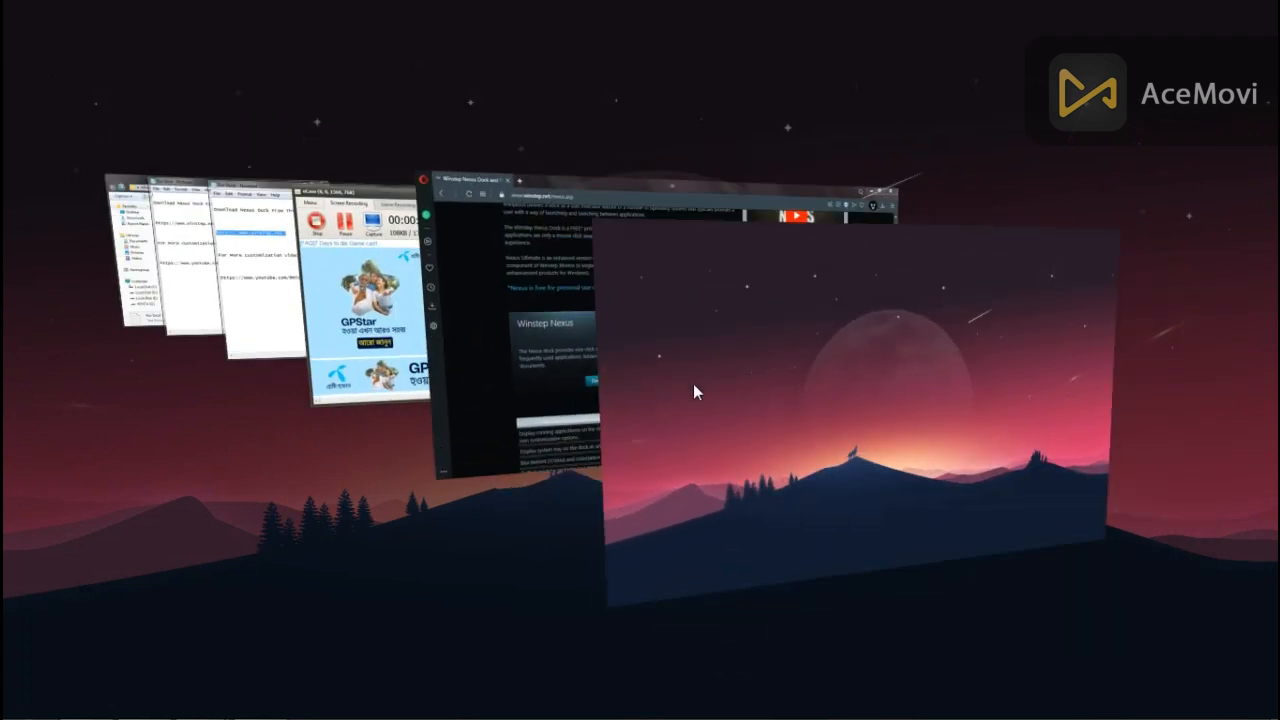
{"action": "left_click", "coordinate": [697, 392]}
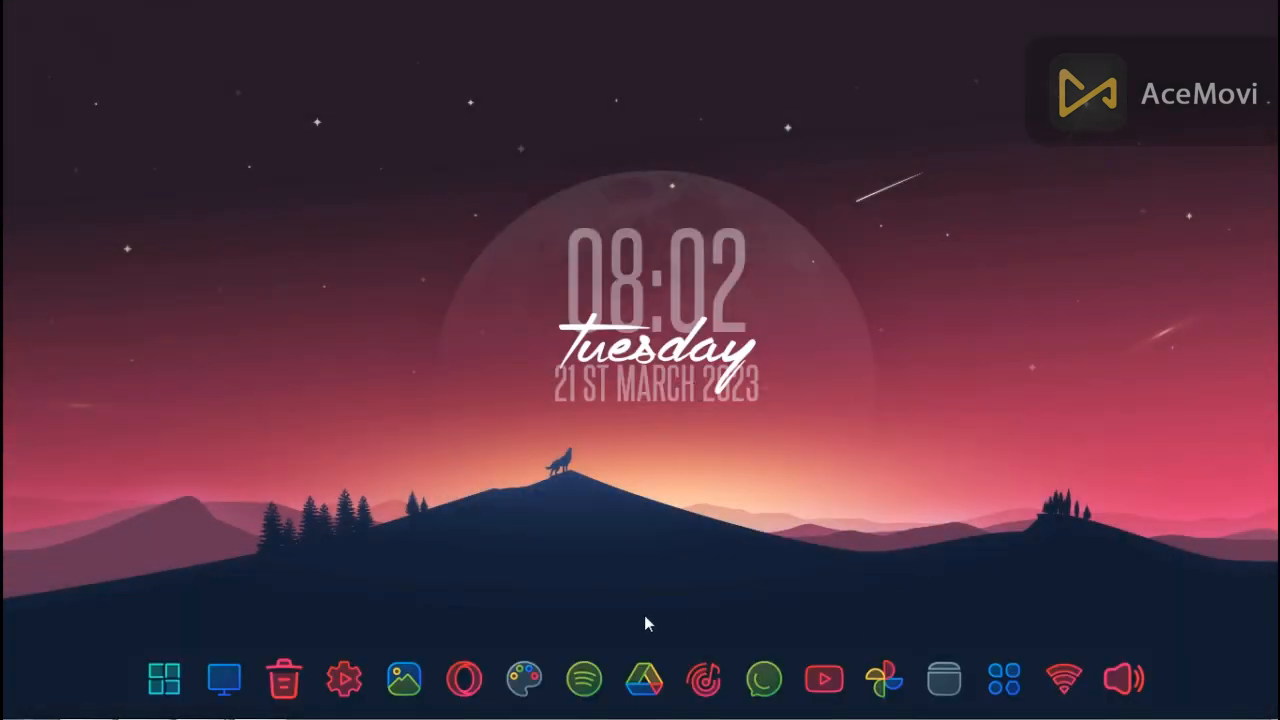
Open the desktop's Minimal Pack by Mister Worried folder from the dock's Computer item and locate the Recent Items shortcut
{"action": "left_click", "coordinate": [228, 662]}
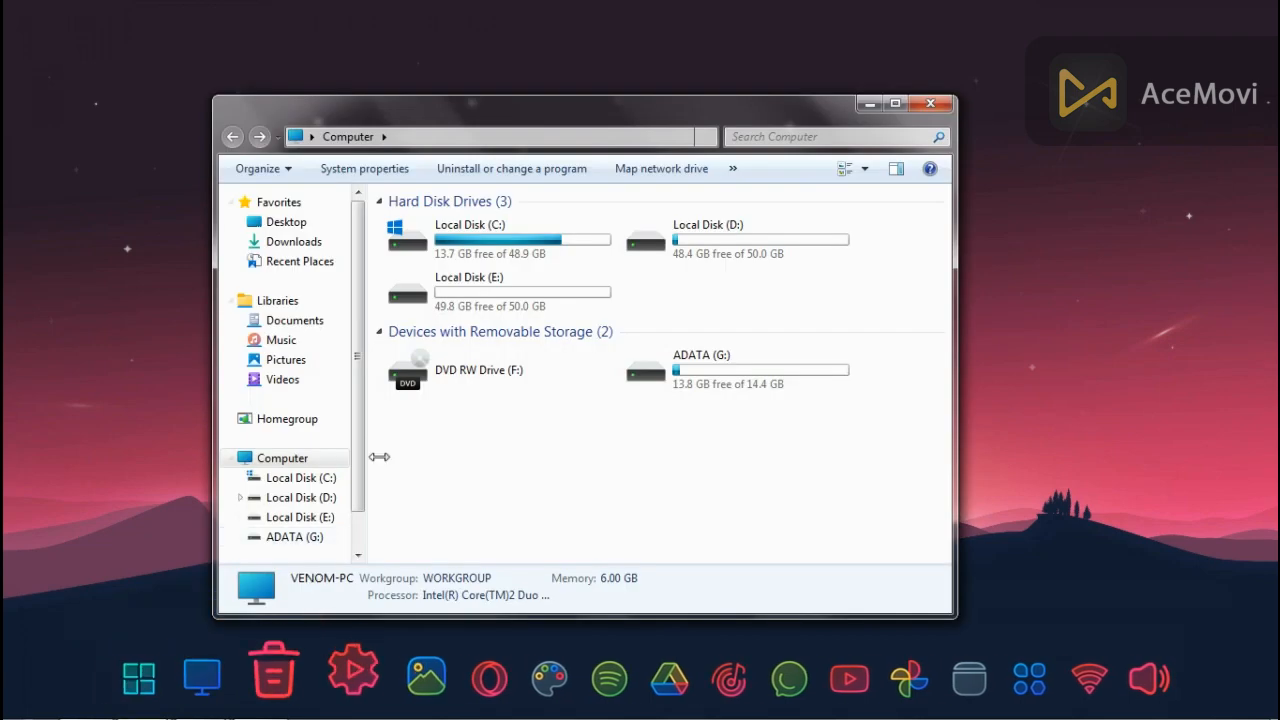
{"action": "left_click", "coordinate": [295, 221]}
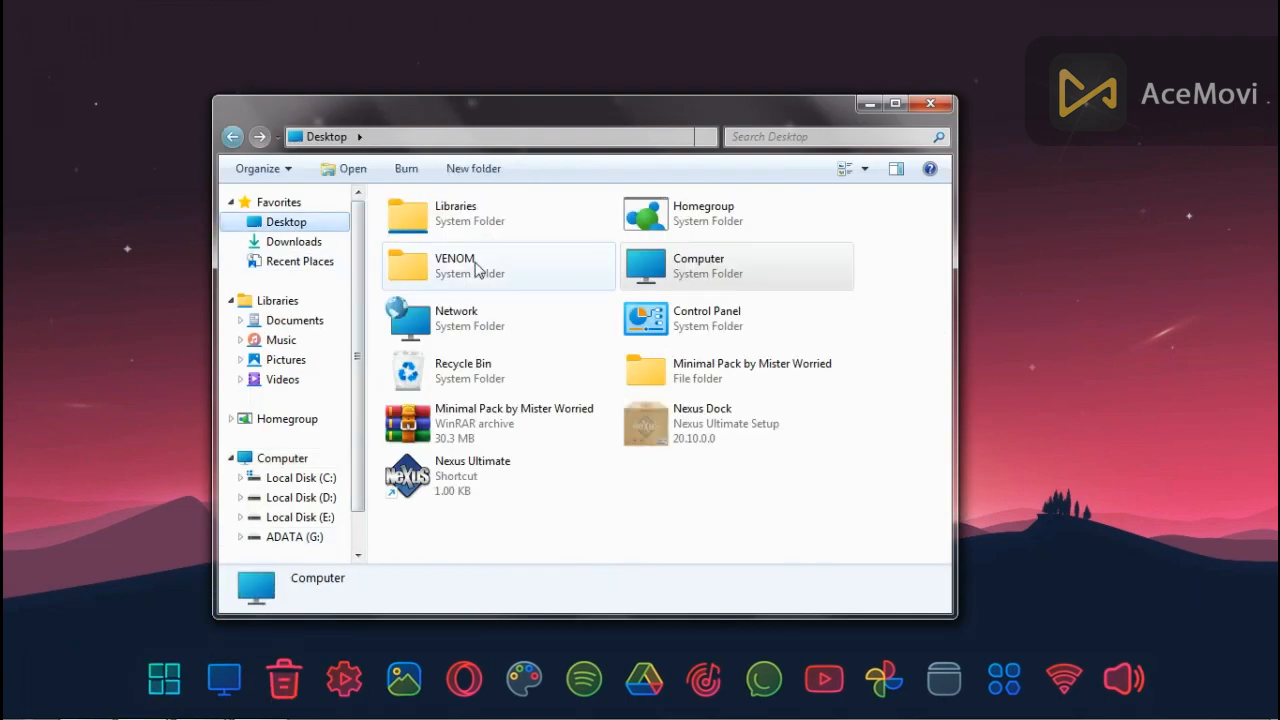
{"action": "double_click", "coordinate": [784, 372]}
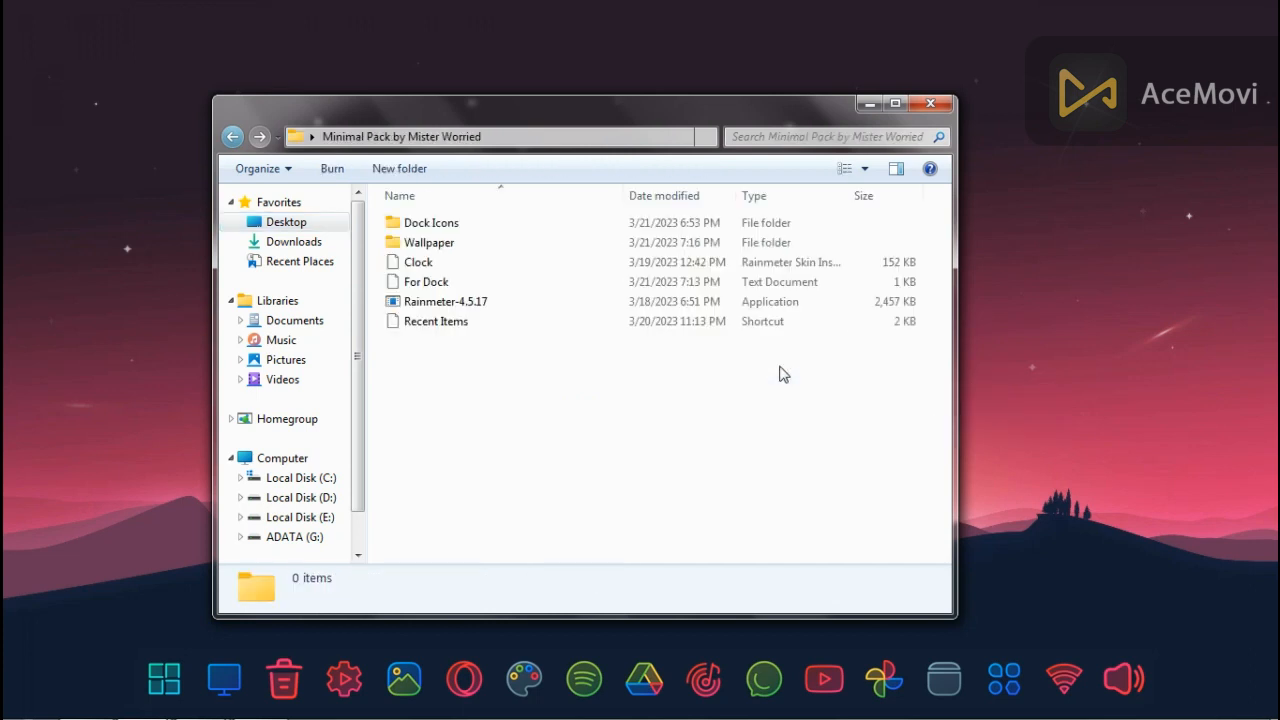
{"action": "double_click", "coordinate": [436, 323]}
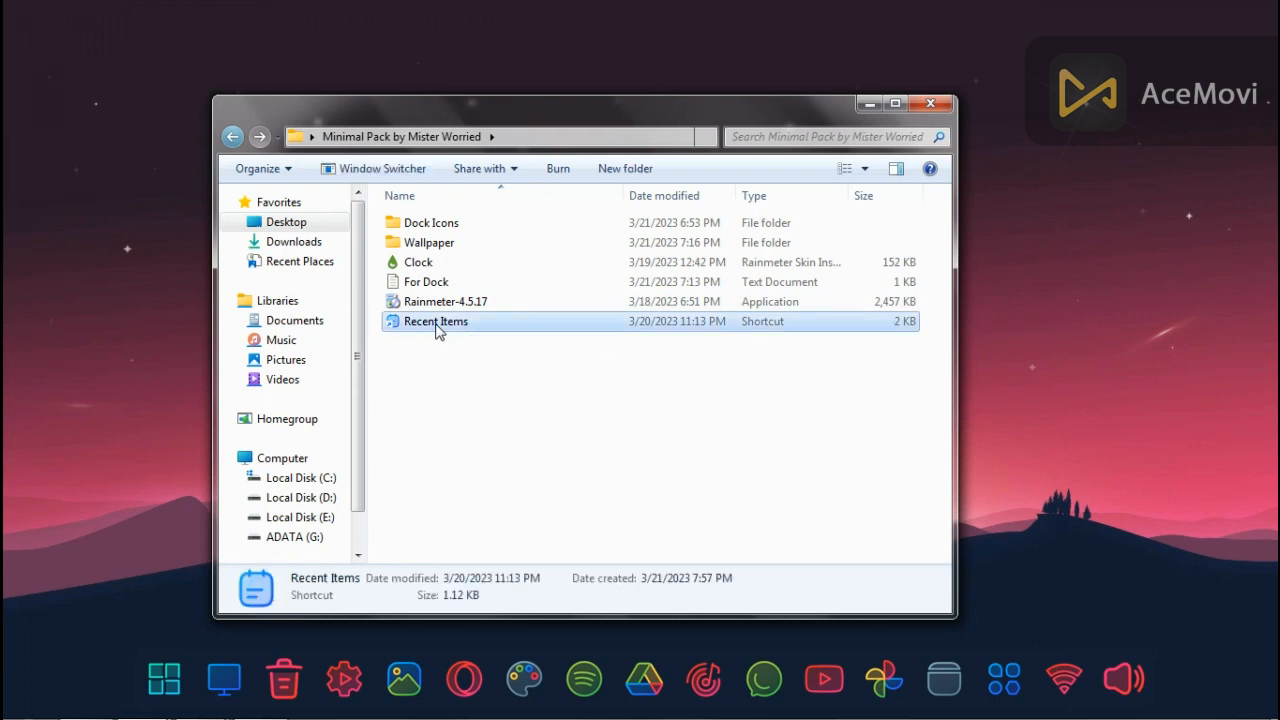
{"action": "left_click", "coordinate": [745, 418]}
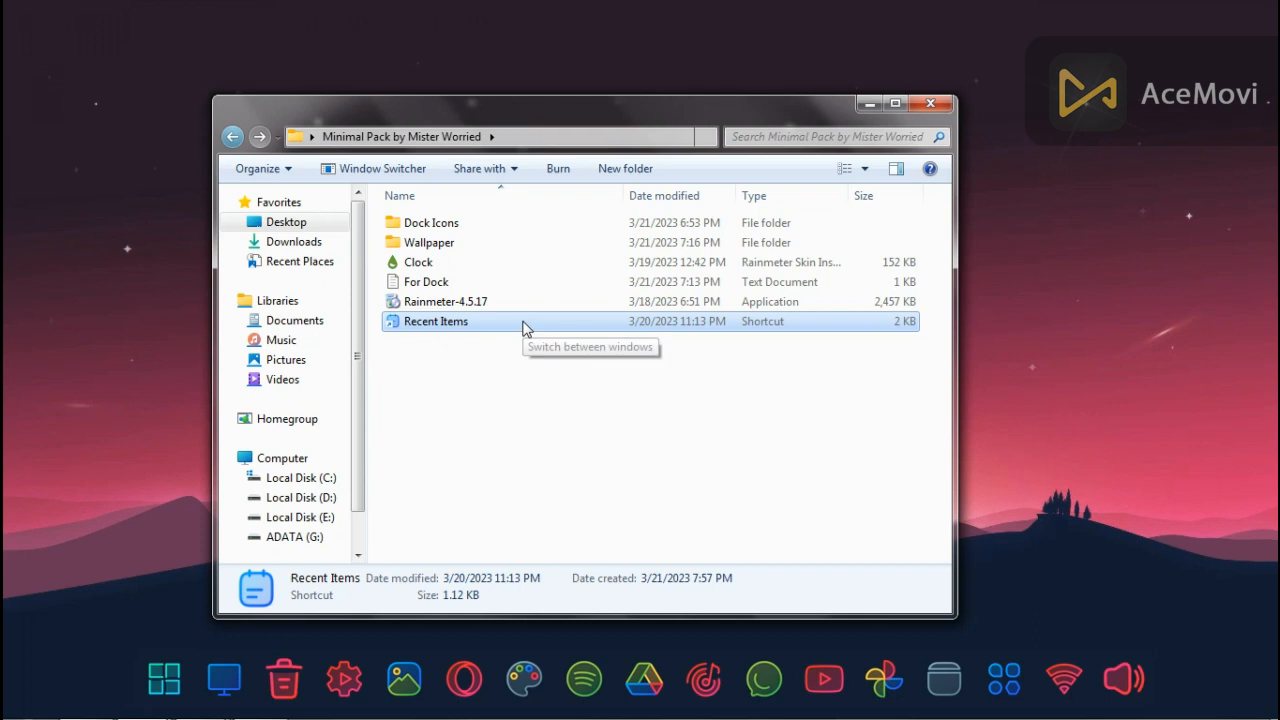
Insert a new blank item into the dock beside the window switcher item
{"action": "mouse_move", "coordinate": [1040, 712]}
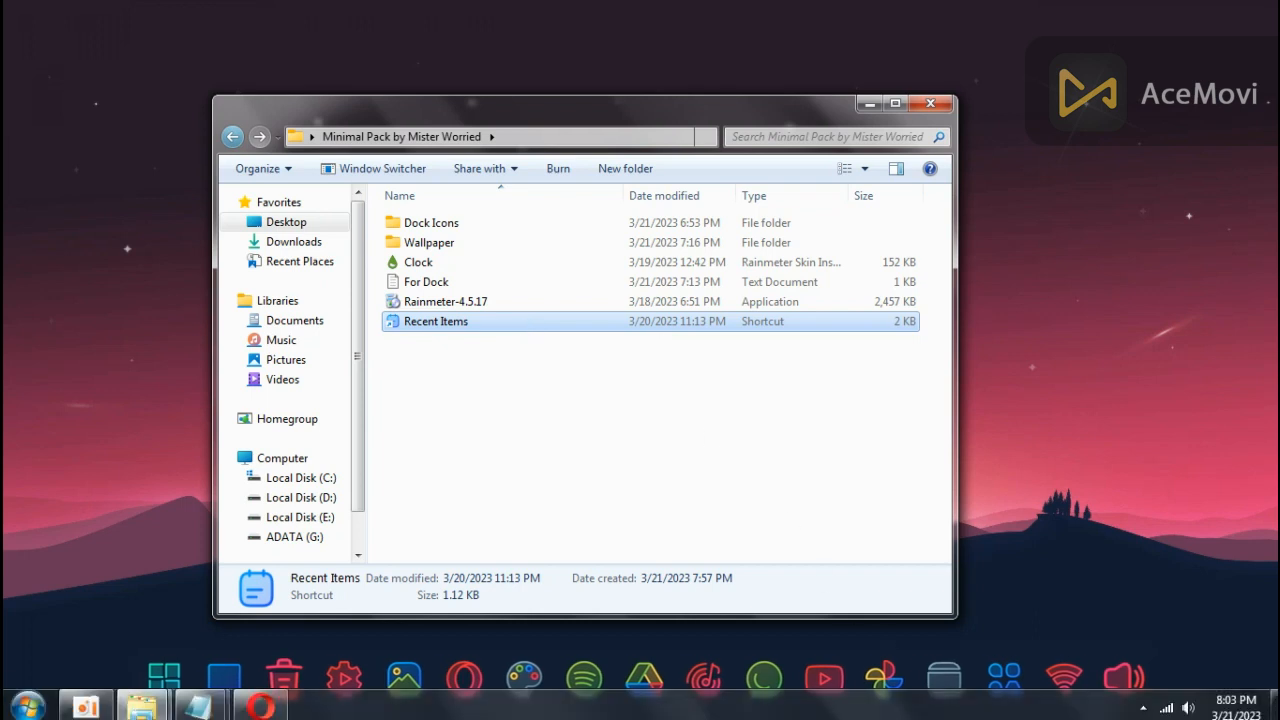
{"action": "right_click", "coordinate": [965, 655]}
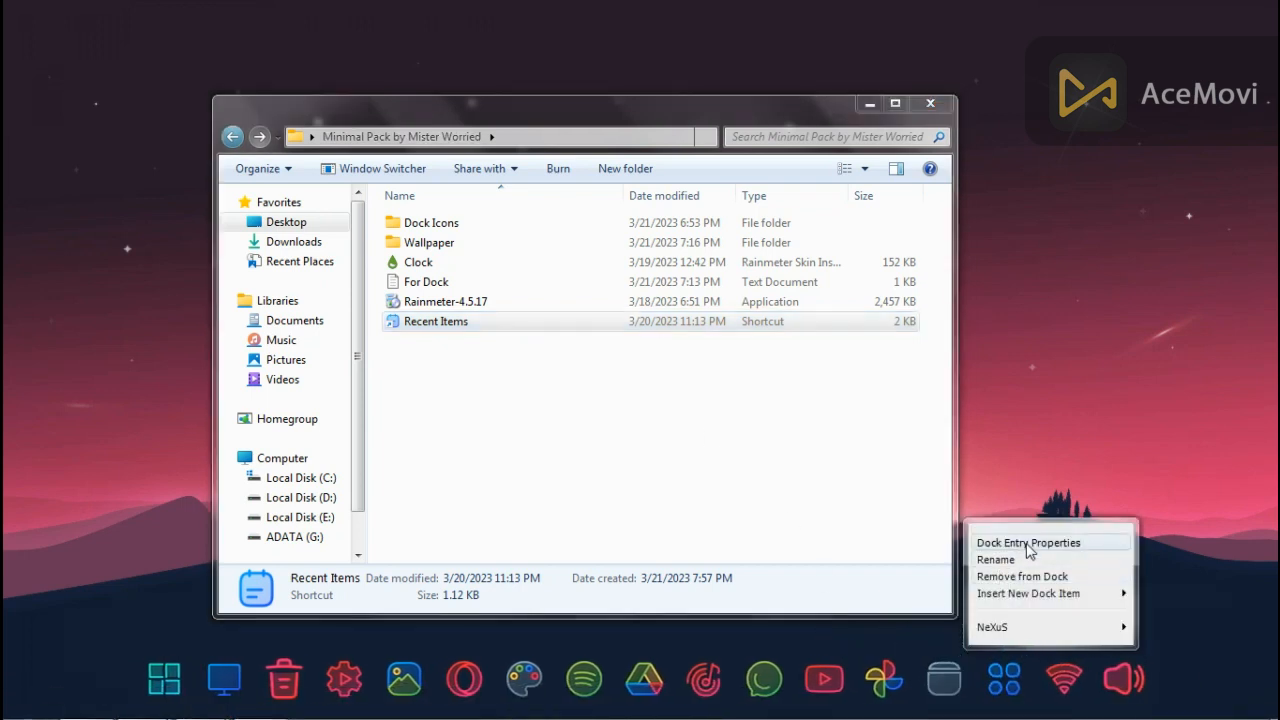
{"action": "mouse_move", "coordinate": [1028, 597]}
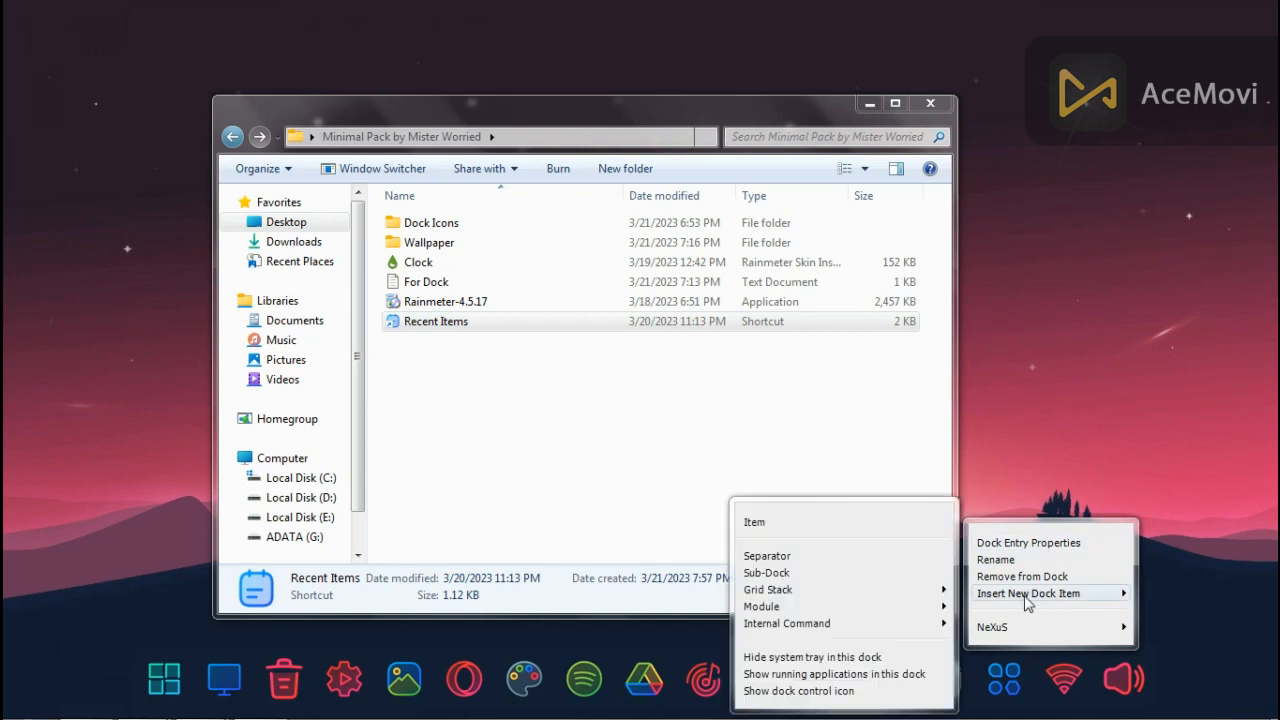
{"action": "key", "text": "Escape"}
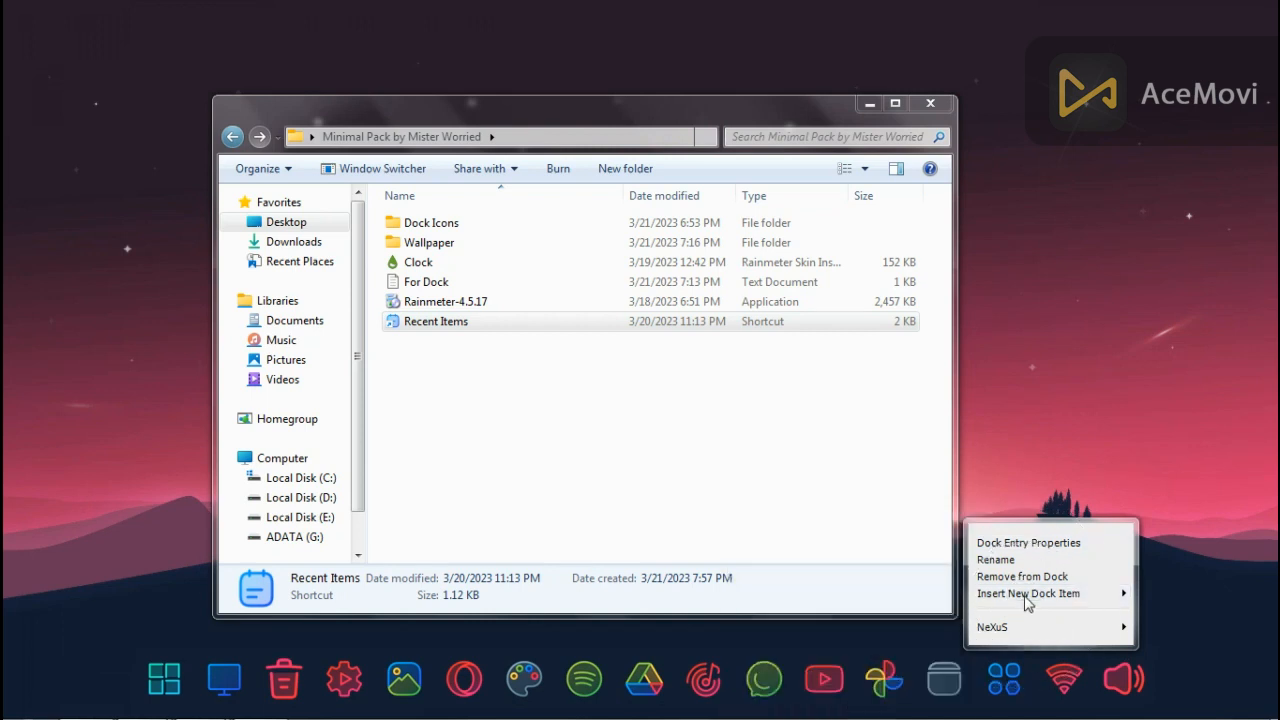
{"action": "left_click", "coordinate": [1030, 595]}
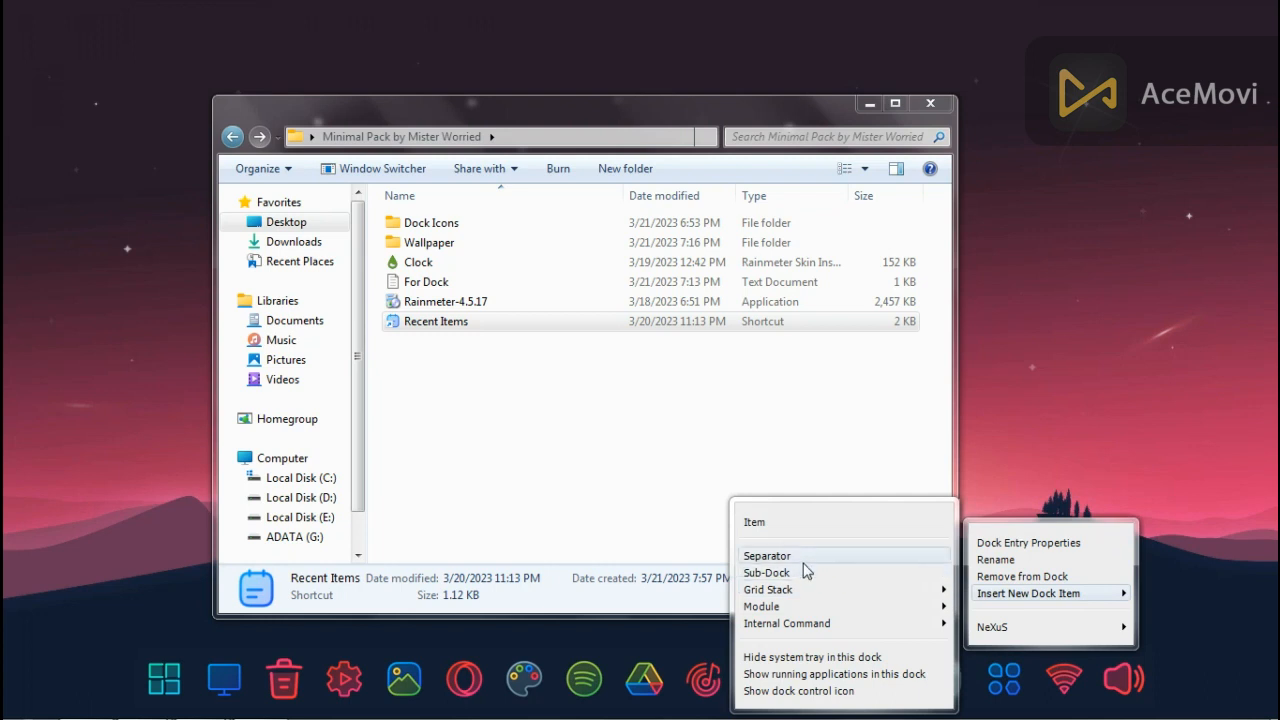
{"action": "left_click", "coordinate": [797, 533]}
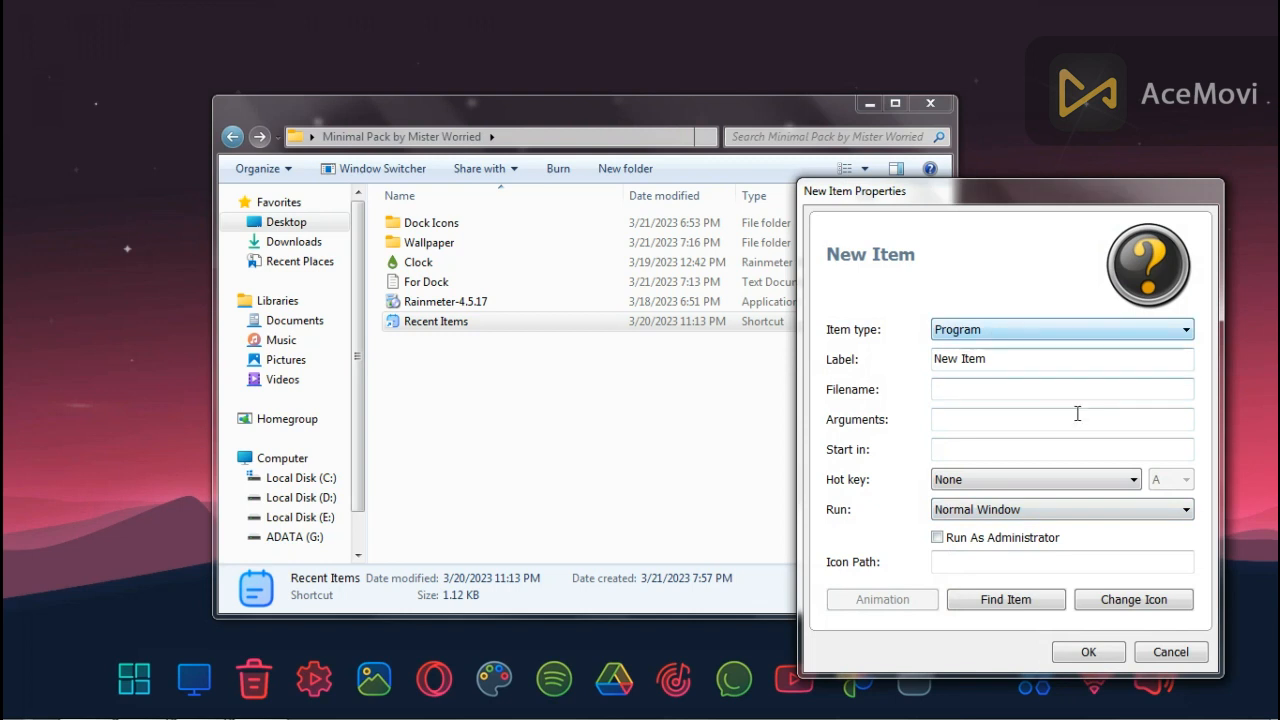
Link the new dock item to the Recent Items shortcut in the desktop's Minimal Pack by Mister Worried folder
{"action": "left_click", "coordinate": [1029, 601]}
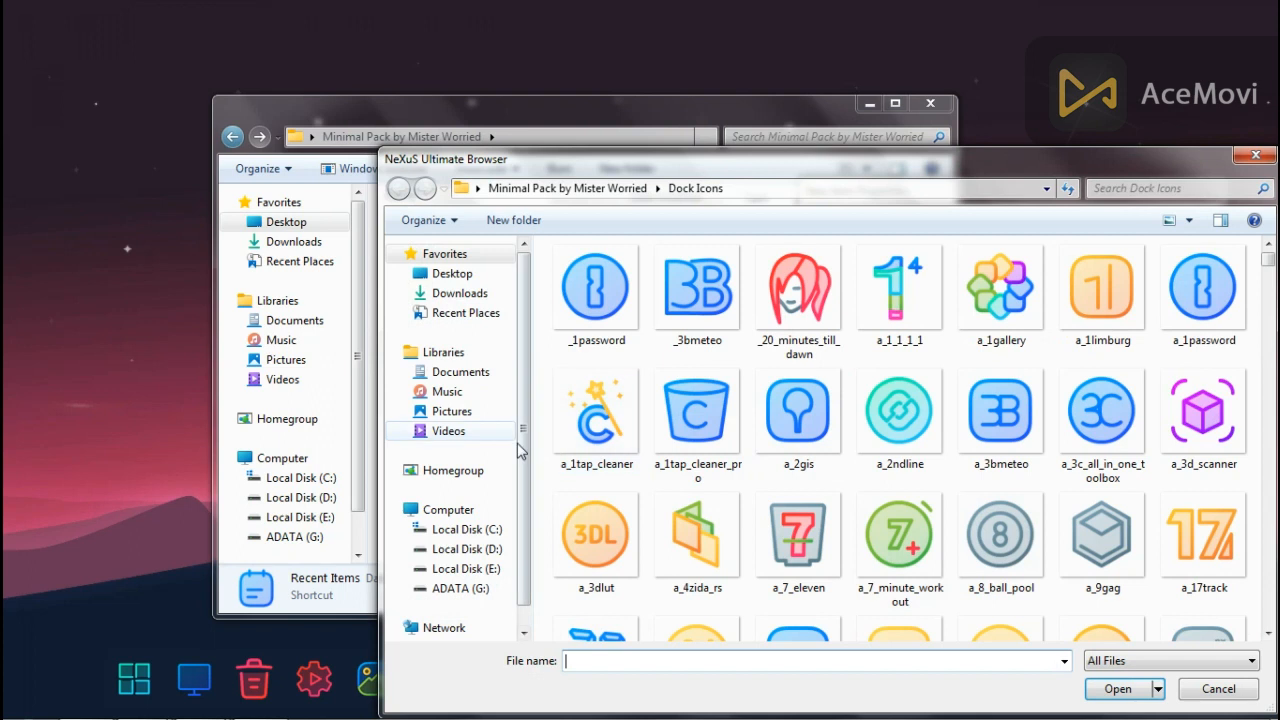
{"action": "left_click", "coordinate": [462, 276]}
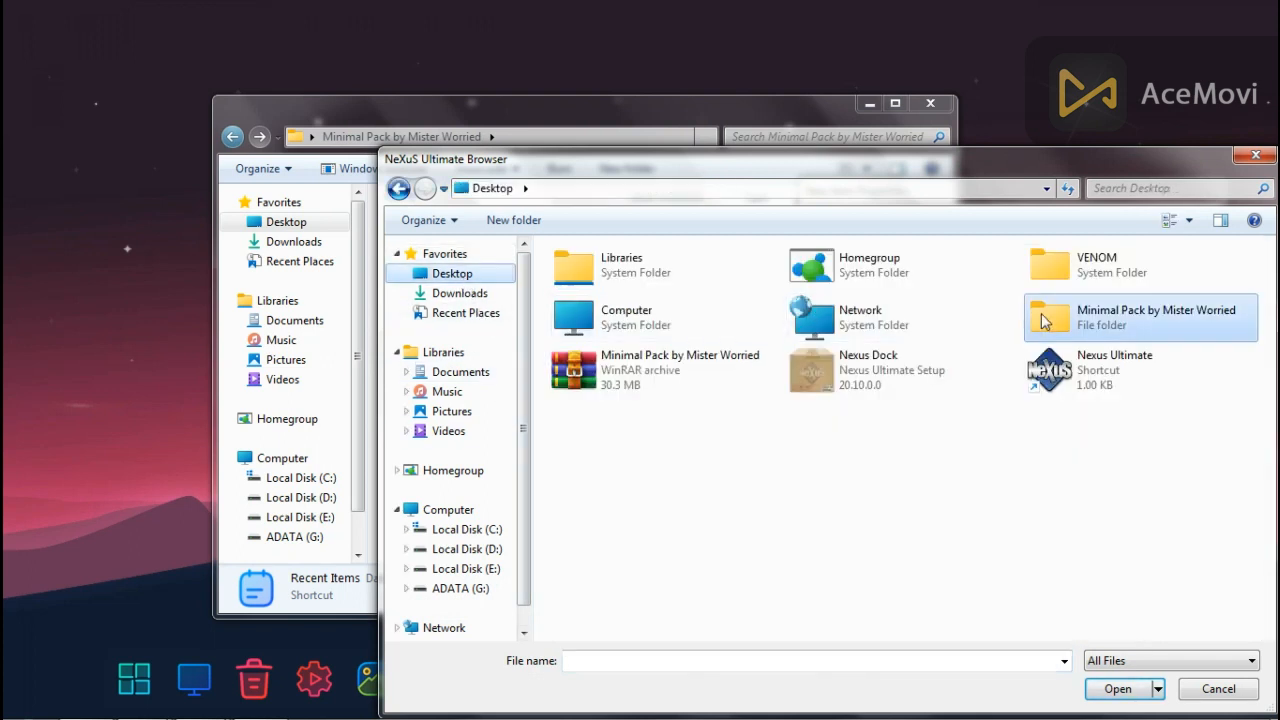
{"action": "double_click", "coordinate": [1105, 334]}
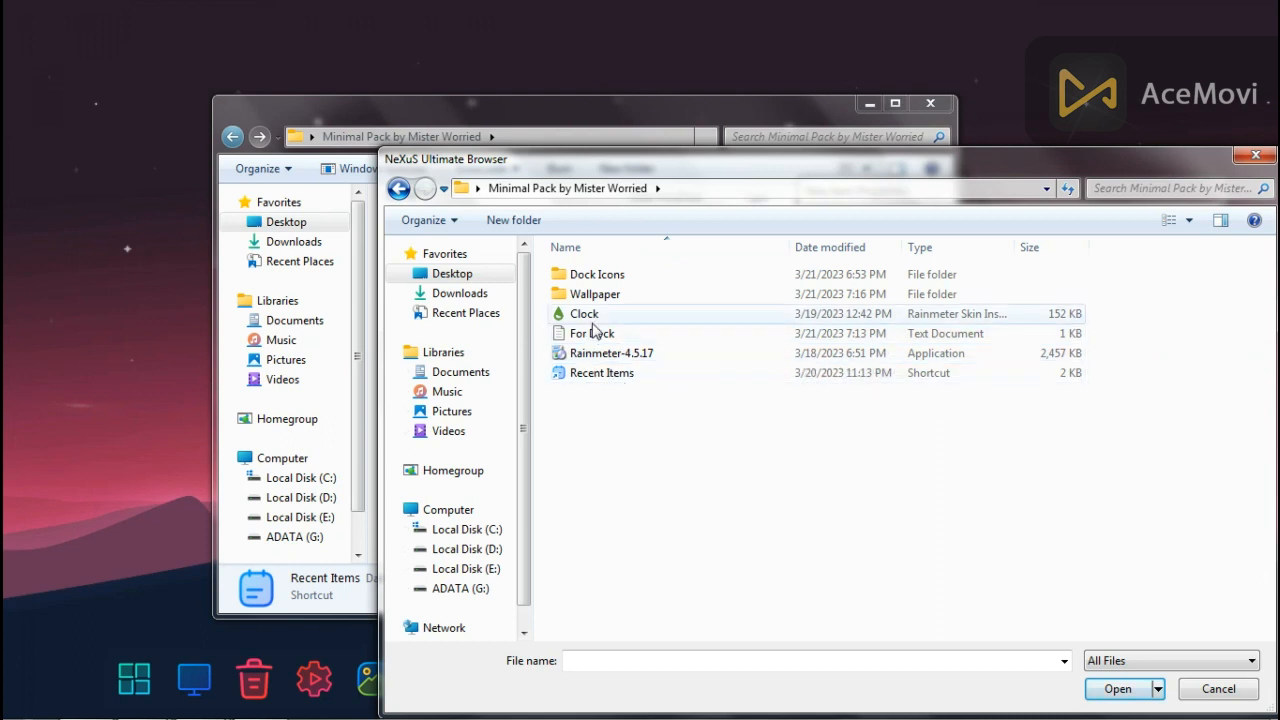
{"action": "left_click", "coordinate": [596, 374]}
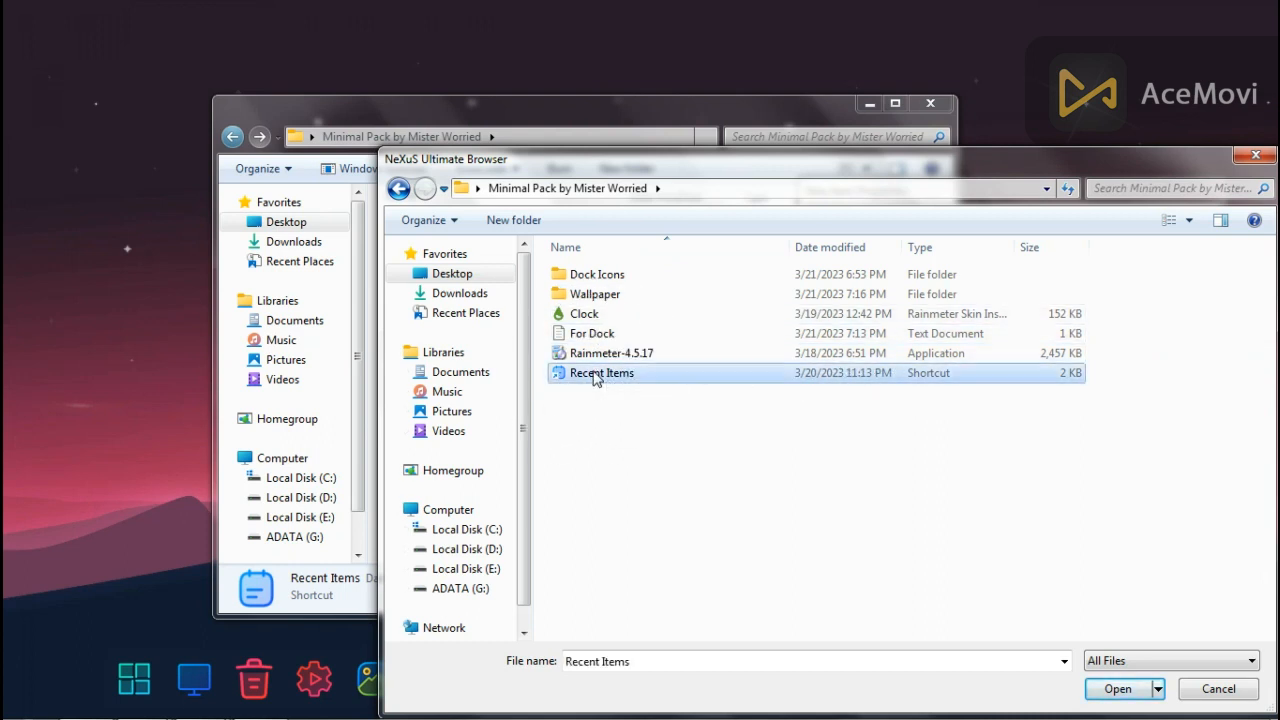
{"action": "left_click", "coordinate": [1112, 689]}
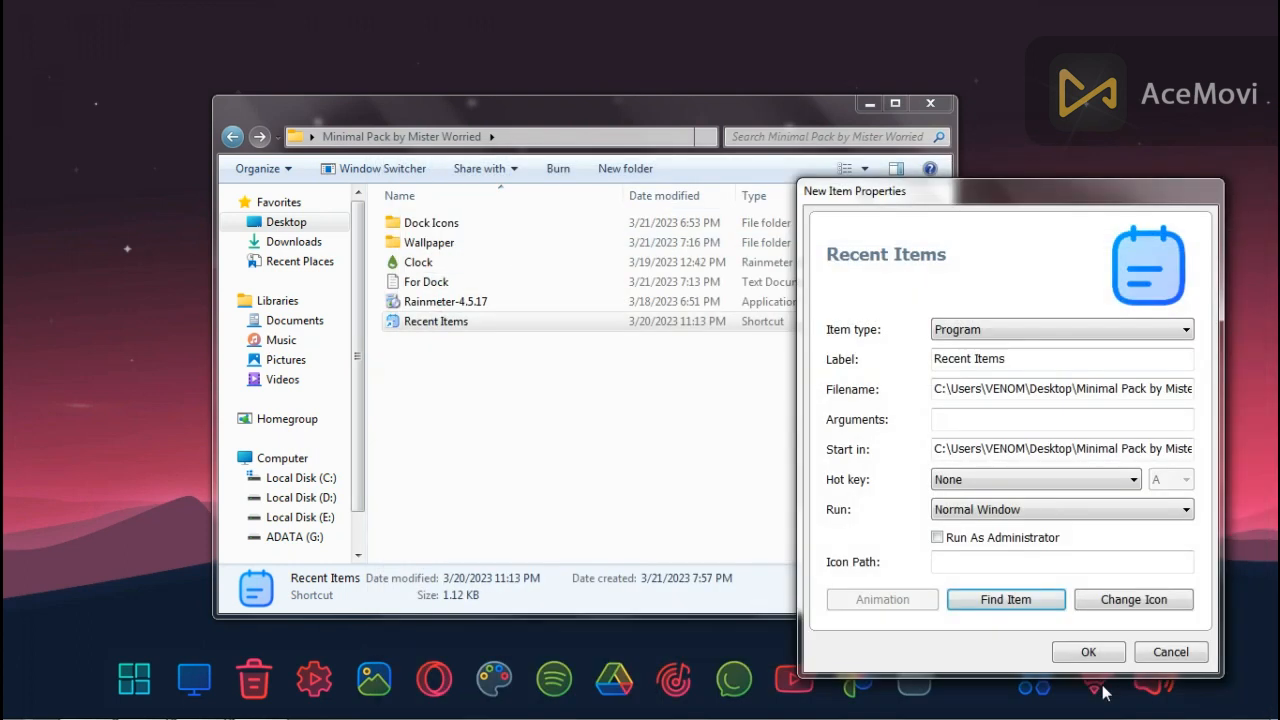
Give the new Recent Items dock item the app_starter icon from the pack's Dock Icons folder and save its properties
{"action": "left_click", "coordinate": [1150, 607]}
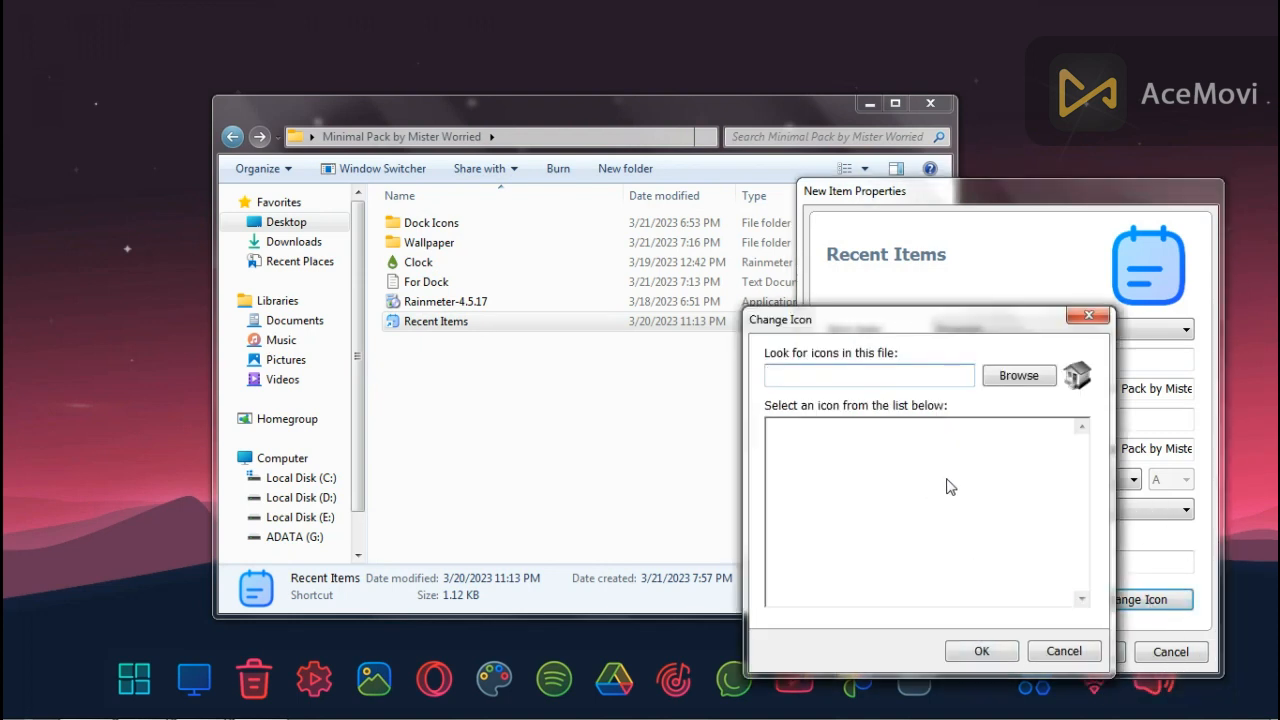
{"action": "left_click", "coordinate": [1024, 378]}
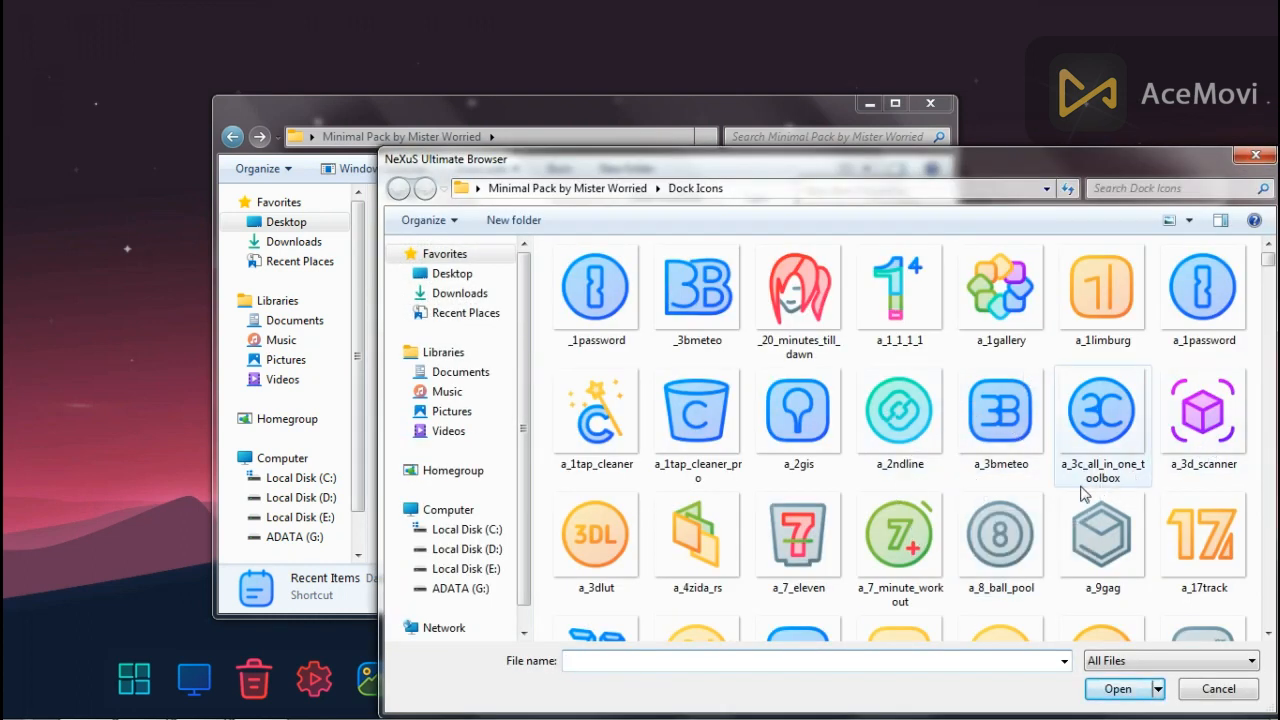
{"action": "scroll", "coordinate": [1052, 489], "scroll_direction": "down", "scroll_amount": 5}
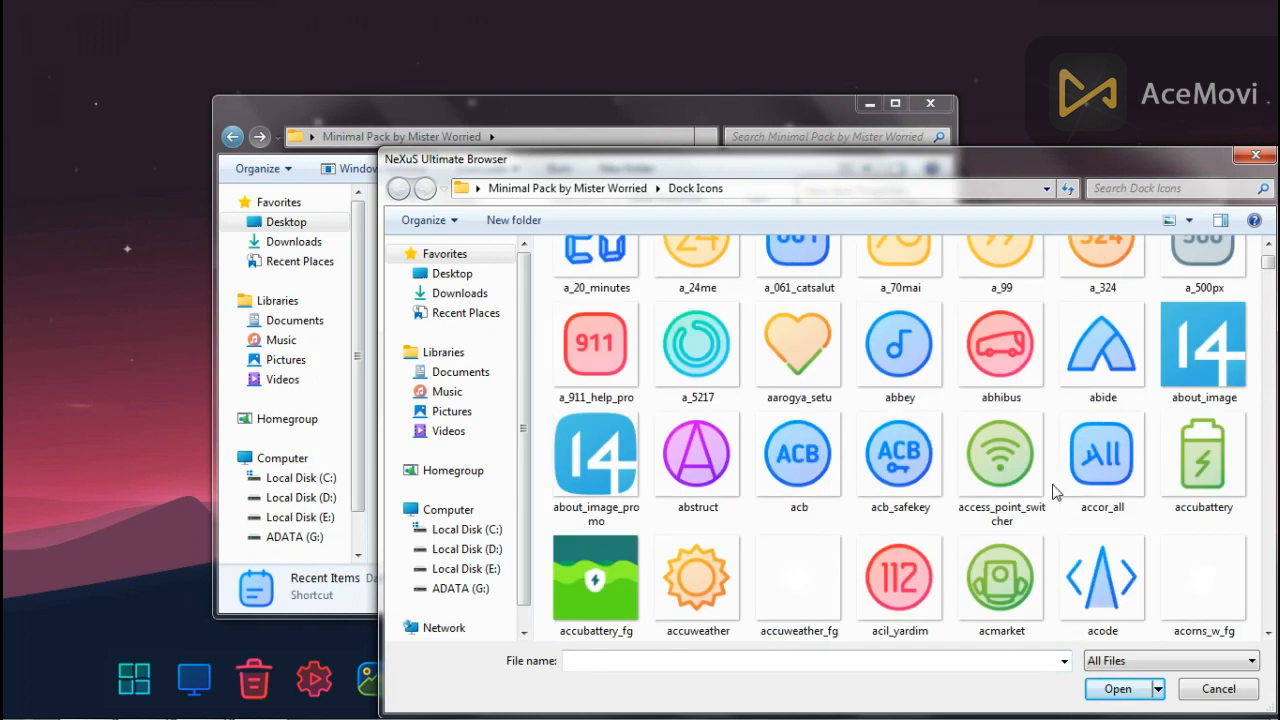
{"action": "scroll", "coordinate": [1052, 489], "scroll_direction": "down", "scroll_amount": 10}
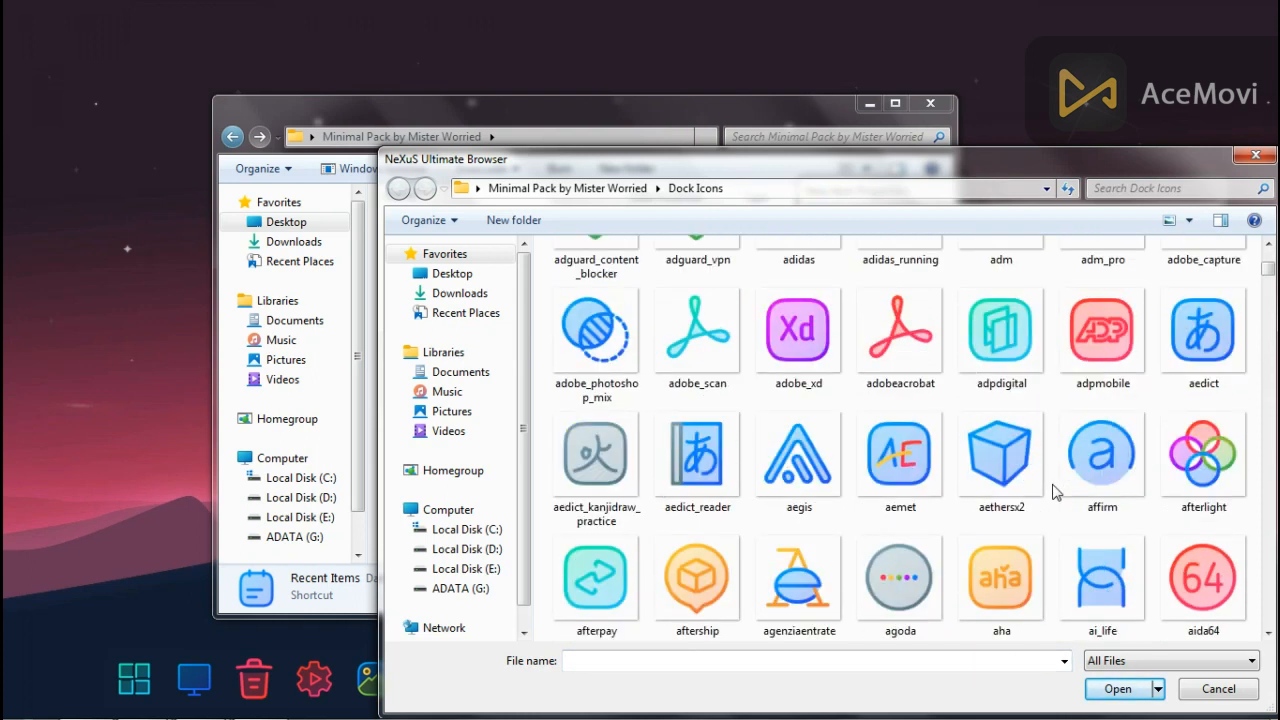
{"action": "scroll", "coordinate": [1056, 490], "scroll_direction": "down", "scroll_amount": 8}
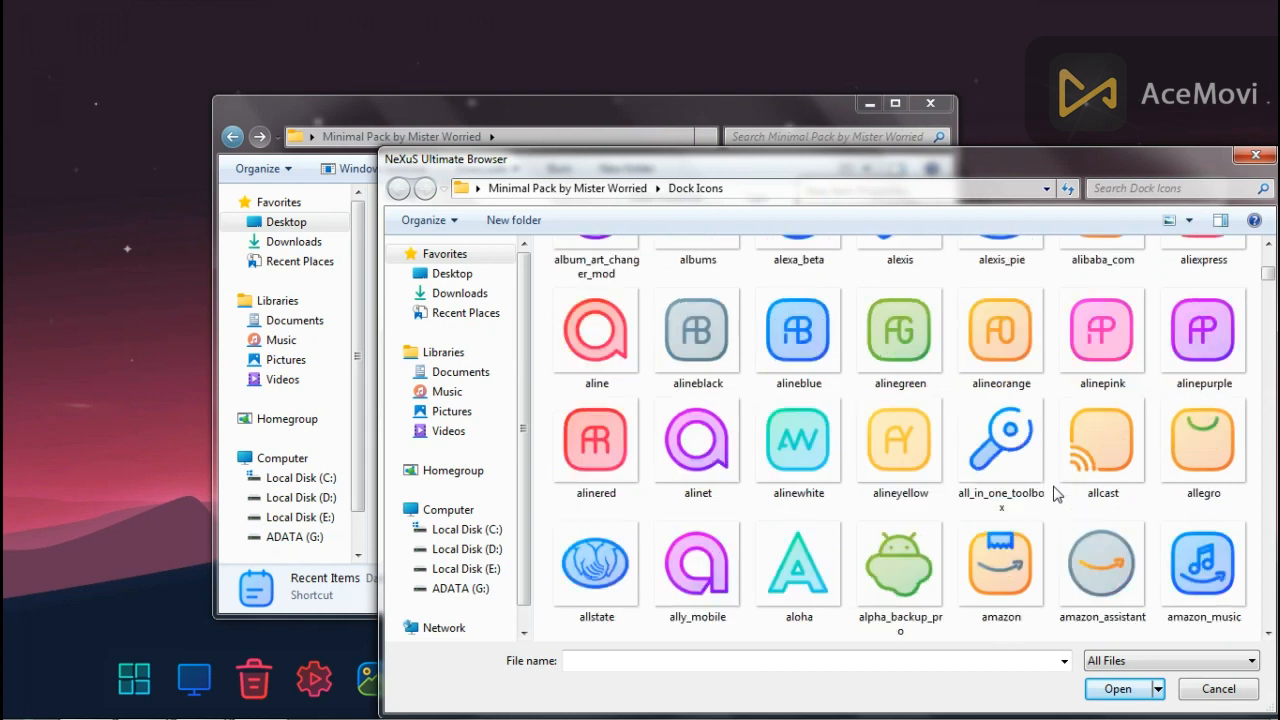
{"action": "scroll", "coordinate": [1056, 492], "scroll_direction": "down", "scroll_amount": 2}
{"action": "scroll", "coordinate": [1056, 492], "scroll_direction": "down", "scroll_amount": 5}
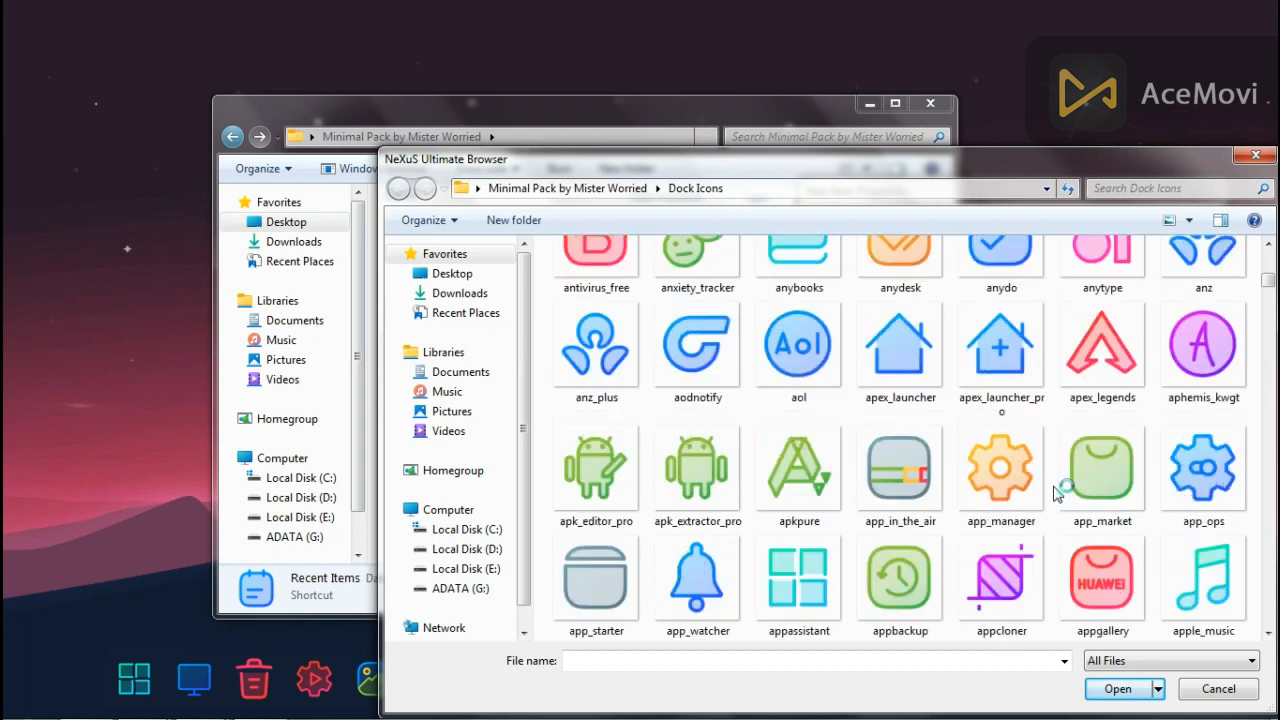
{"action": "left_click", "coordinate": [574, 588]}
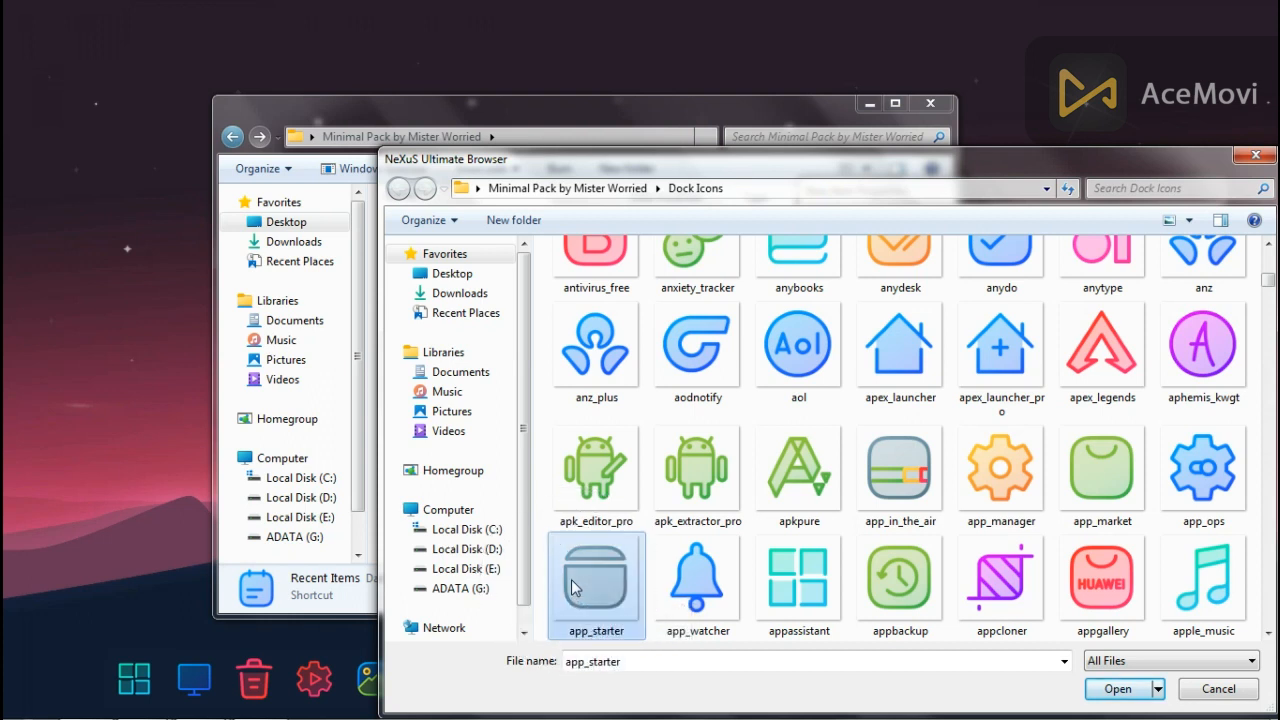
{"action": "left_click", "coordinate": [1116, 689]}
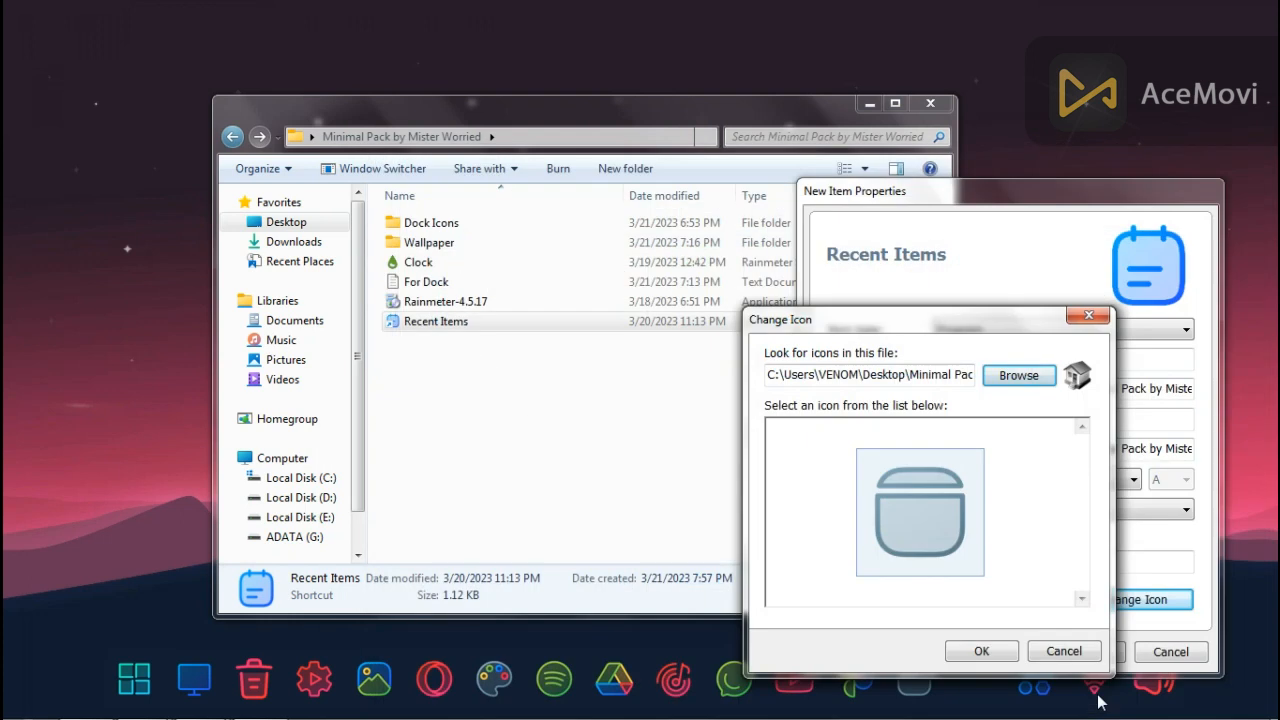
{"action": "left_click", "coordinate": [981, 653]}
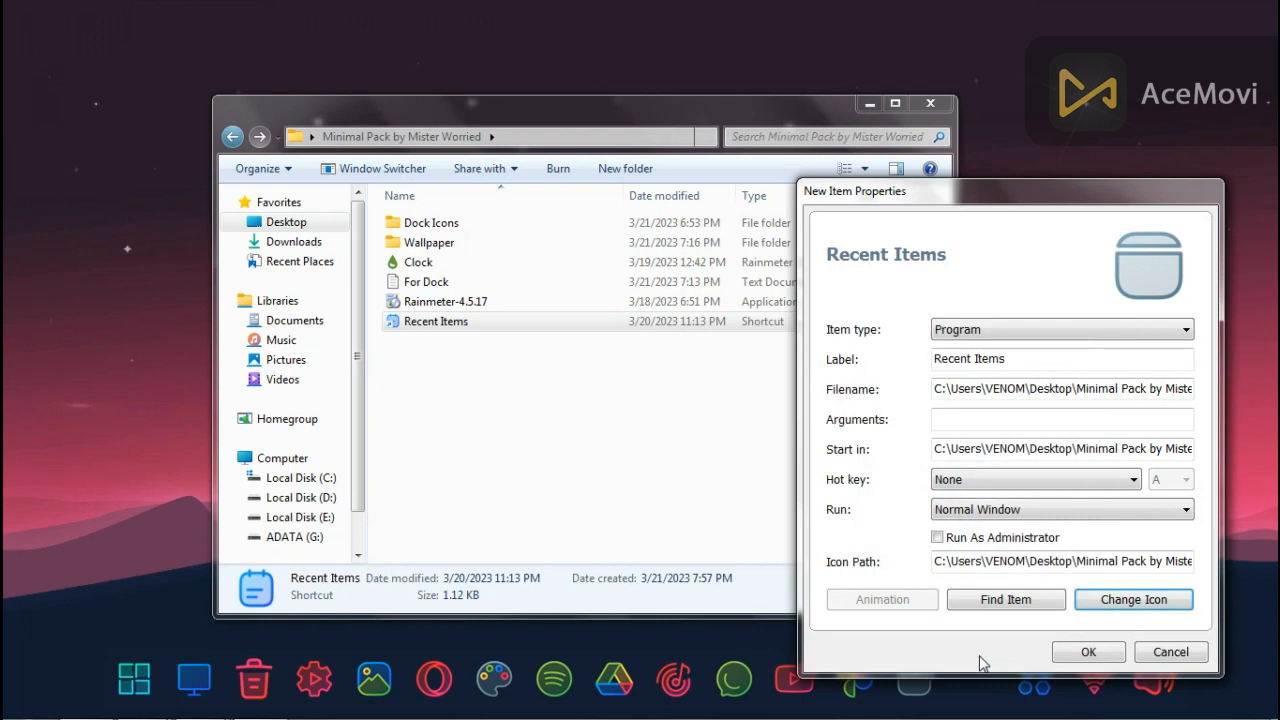
{"action": "left_click", "coordinate": [1092, 653]}
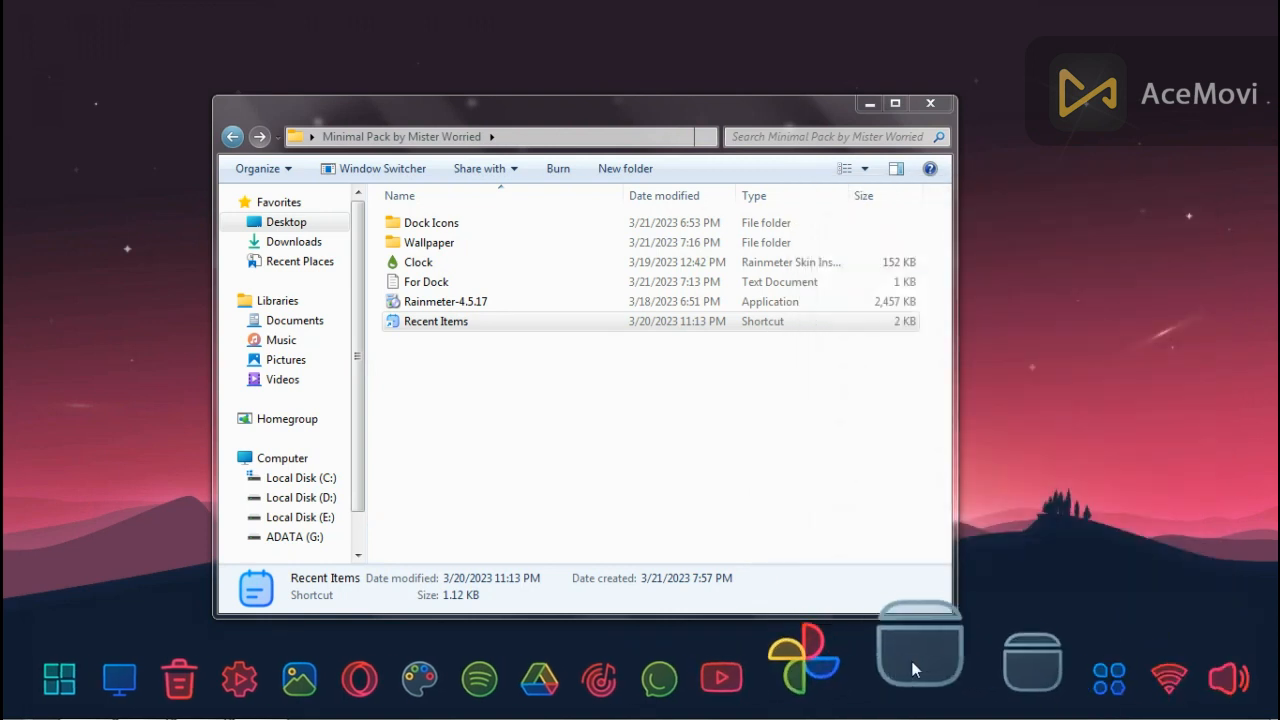
Permanently remove the original window-switching item beside the apps item from the dock
{"action": "right_click", "coordinate": [984, 648]}
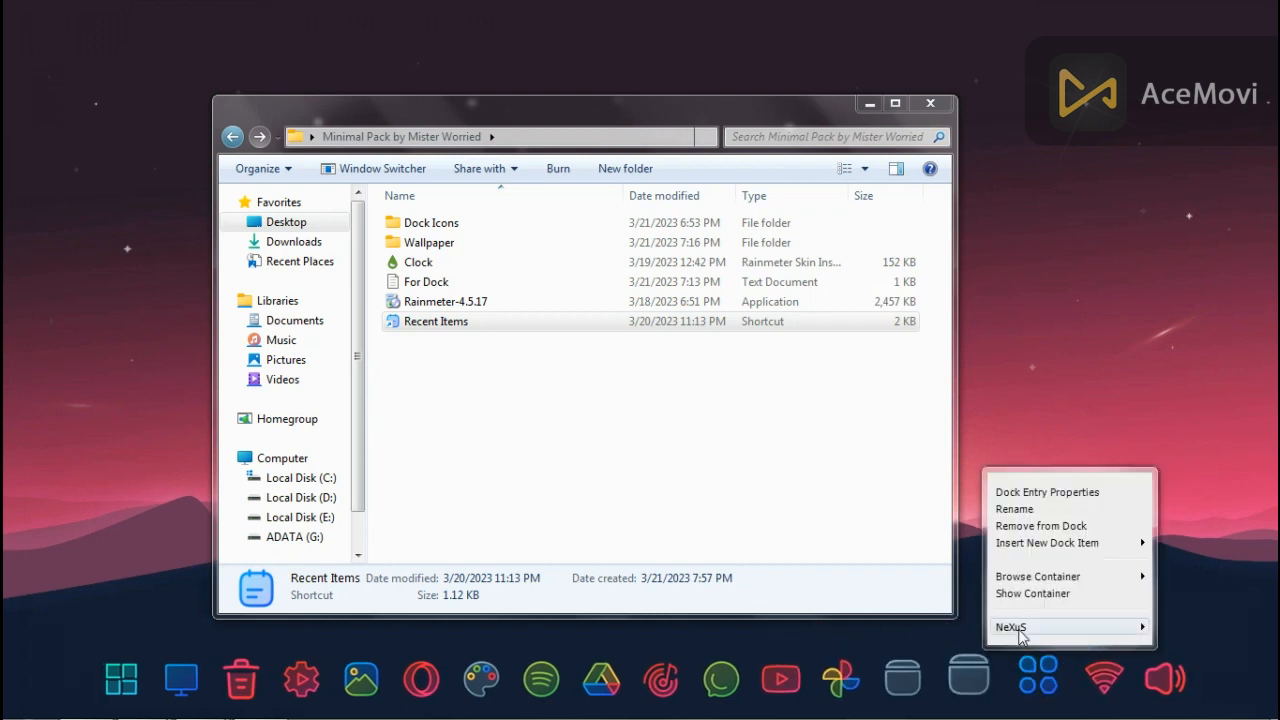
{"action": "left_click", "coordinate": [1040, 526]}
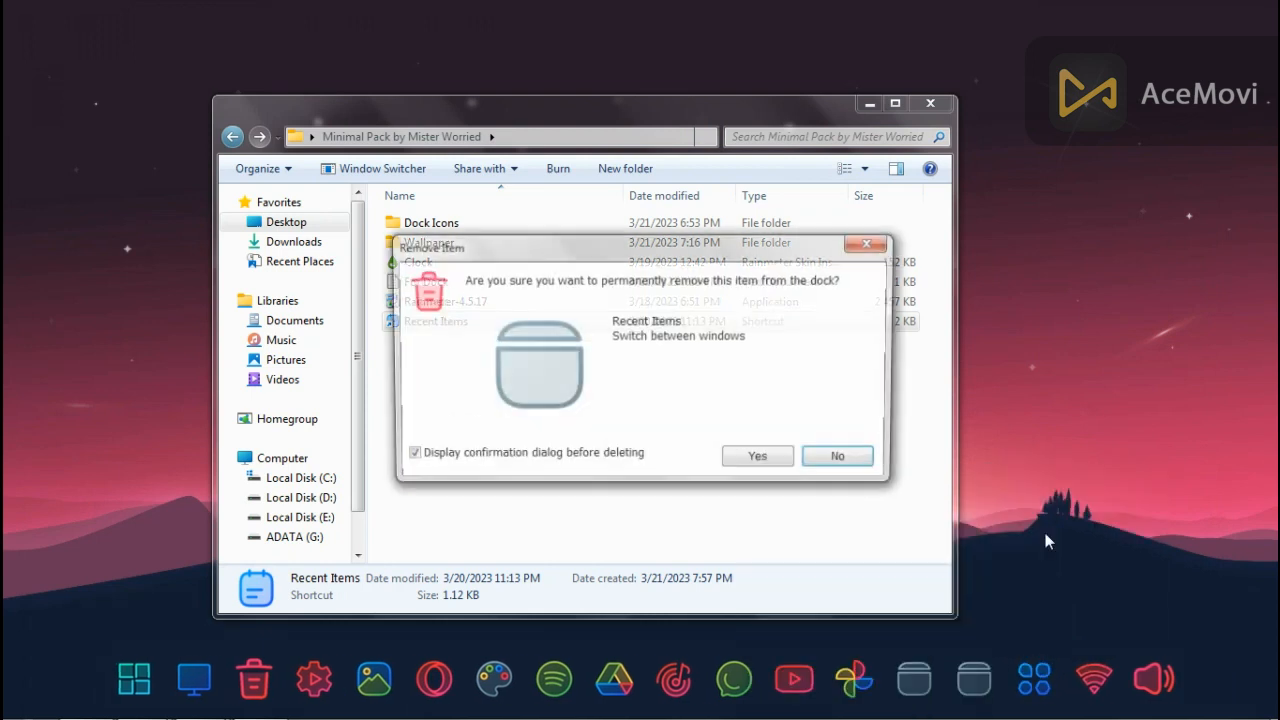
{"action": "left_click", "coordinate": [761, 460]}
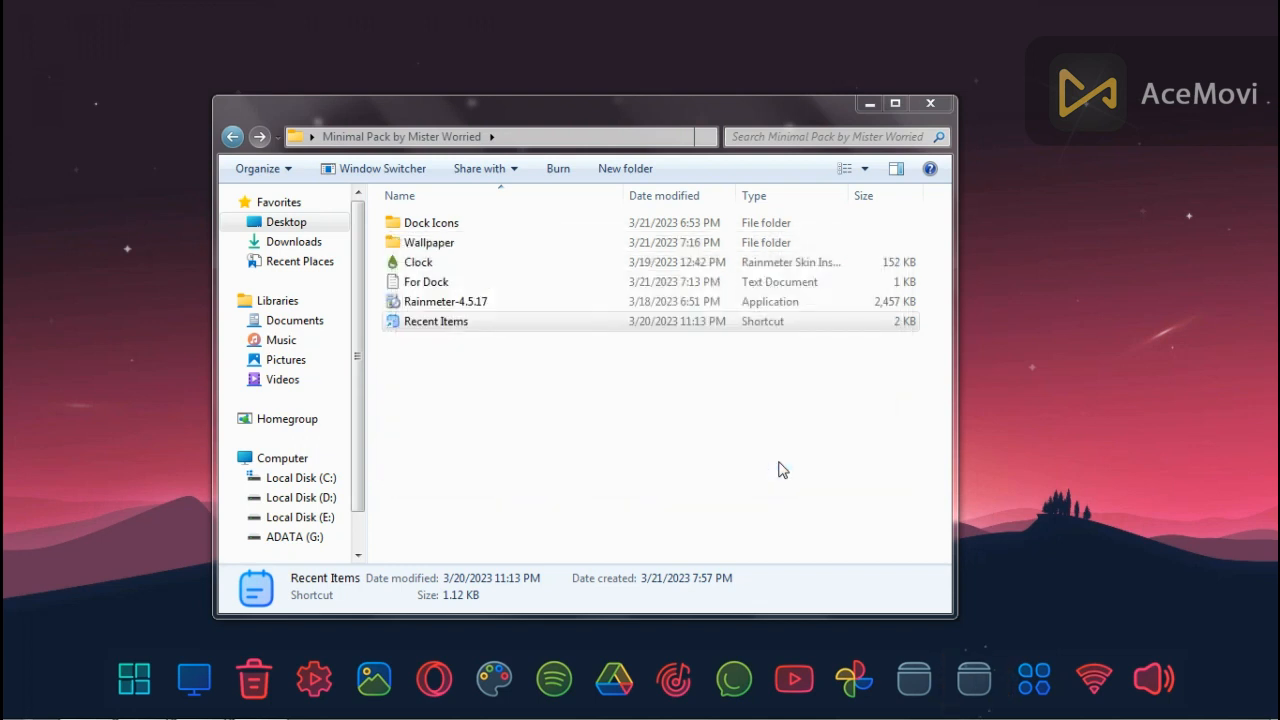
Try the new Recent Items dock item by cycling through the open windows, and close the Minimal Pack folder window
{"action": "left_click", "coordinate": [1006, 677]}
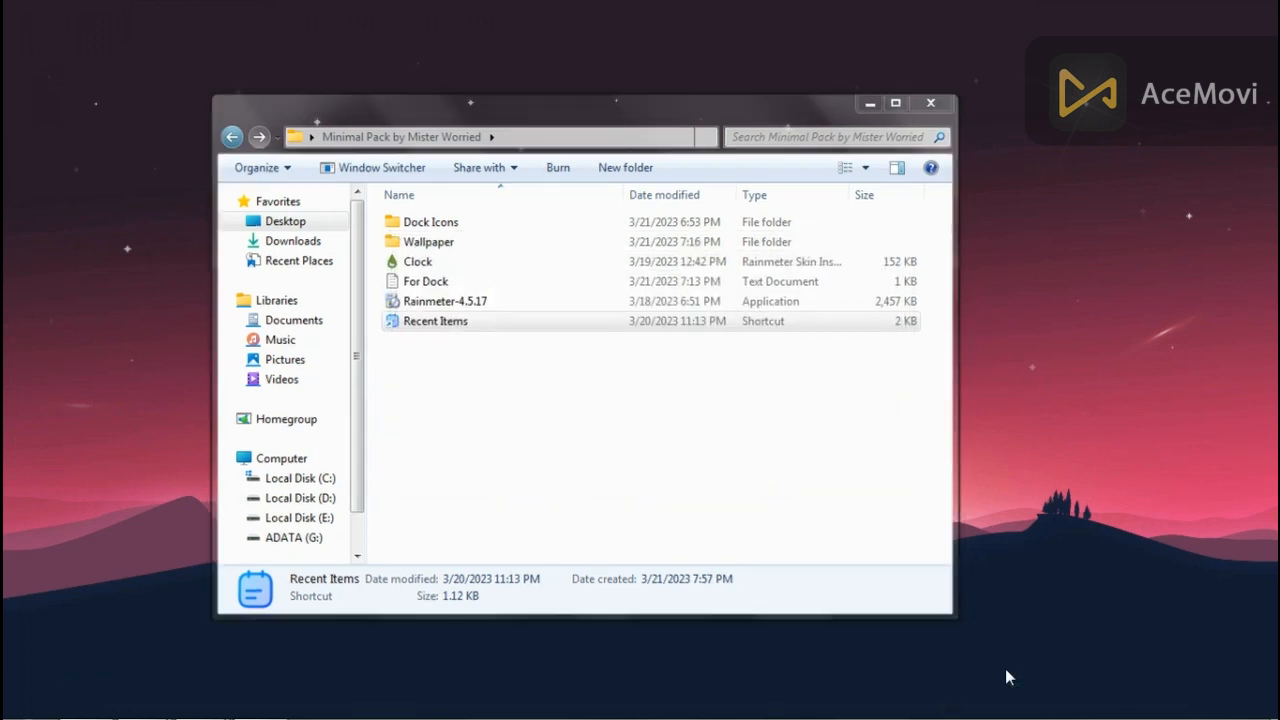
{"action": "scroll", "coordinate": [278, 236], "scroll_direction": "down", "scroll_amount": 3}
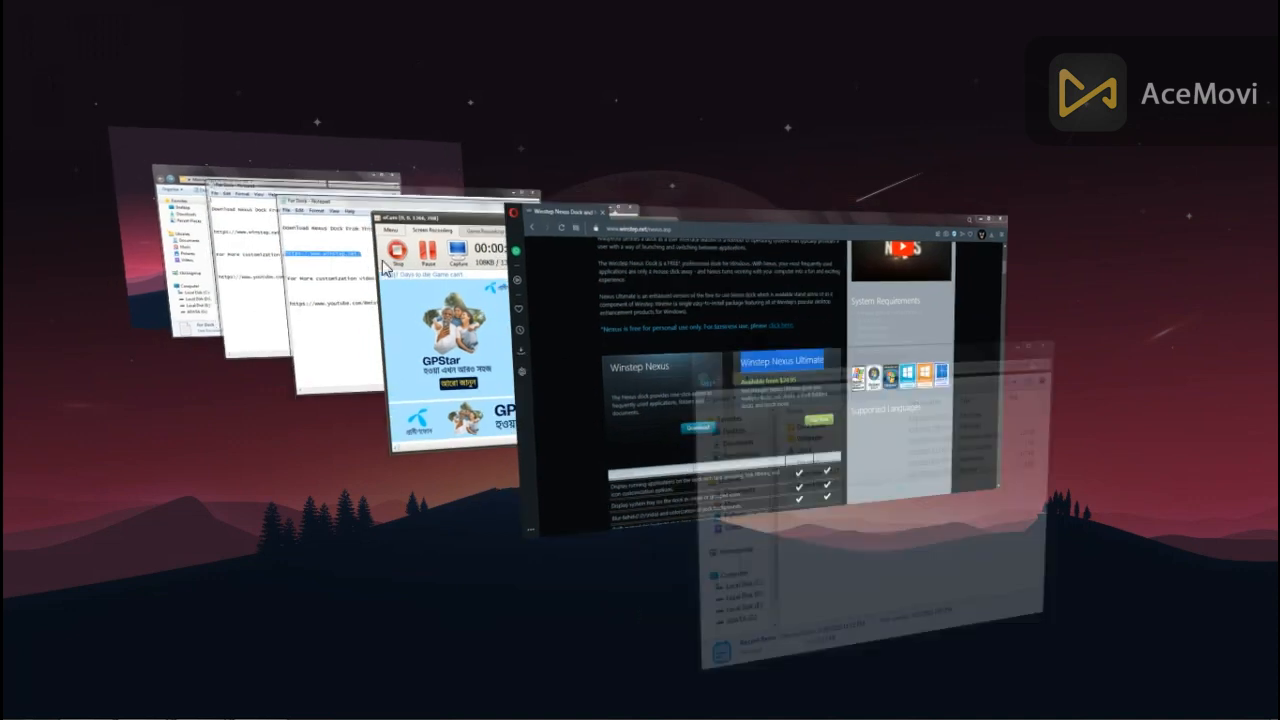
{"action": "left_click", "coordinate": [255, 460]}
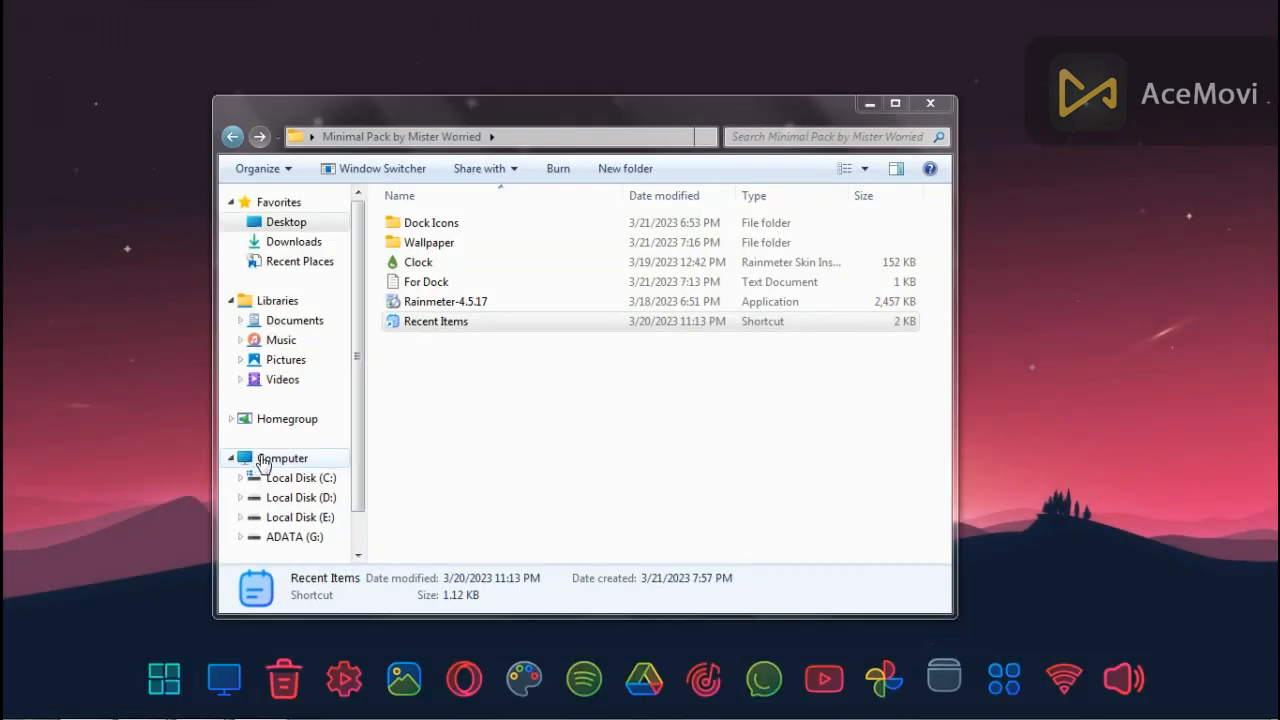
{"action": "left_click", "coordinate": [935, 112]}
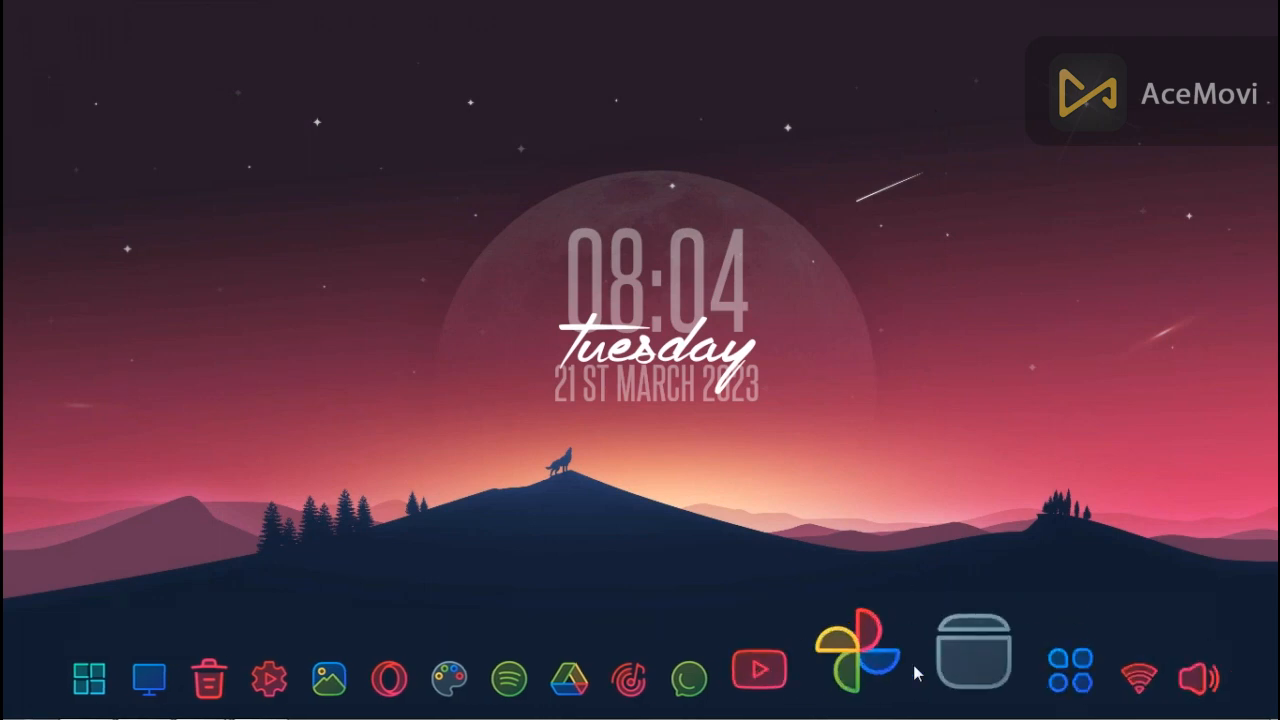
Check the dock's volume and network items and the hidden system tray icons, dismissing each popup
{"action": "left_click", "coordinate": [1145, 668]}
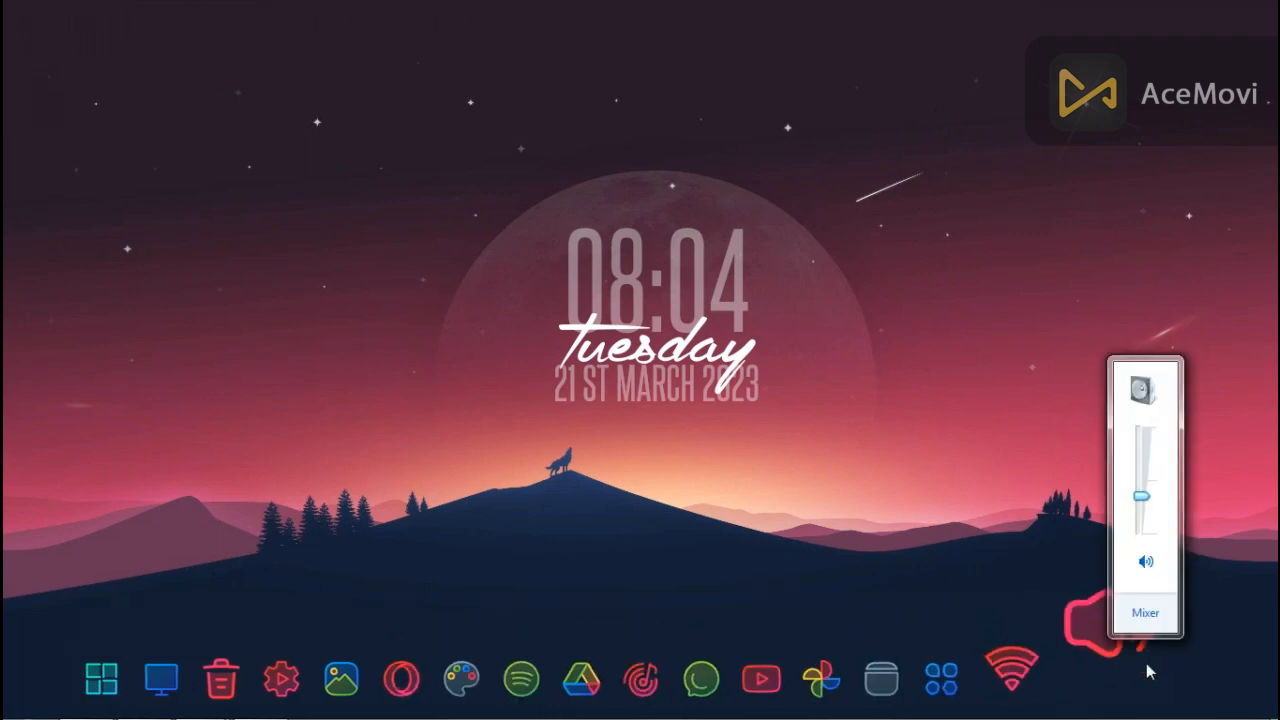
{"action": "left_click", "coordinate": [1073, 535]}
{"action": "left_click", "coordinate": [1064, 668]}
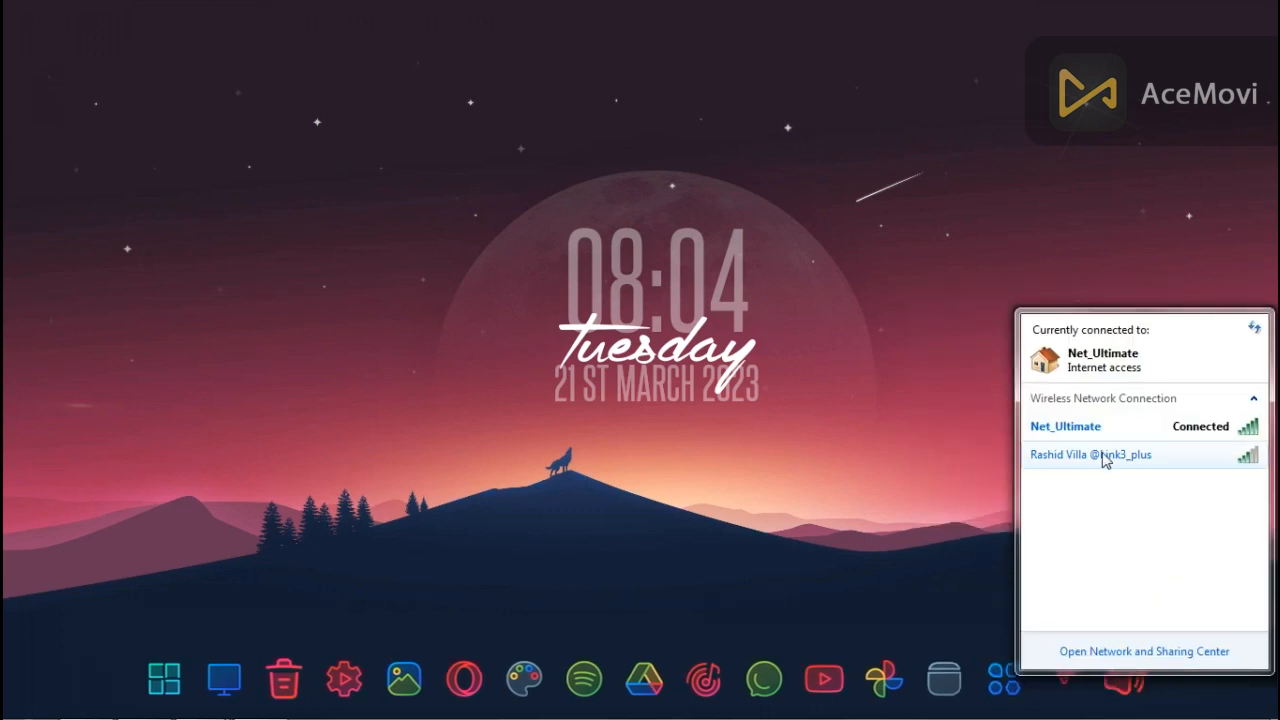
{"action": "left_click", "coordinate": [886, 529]}
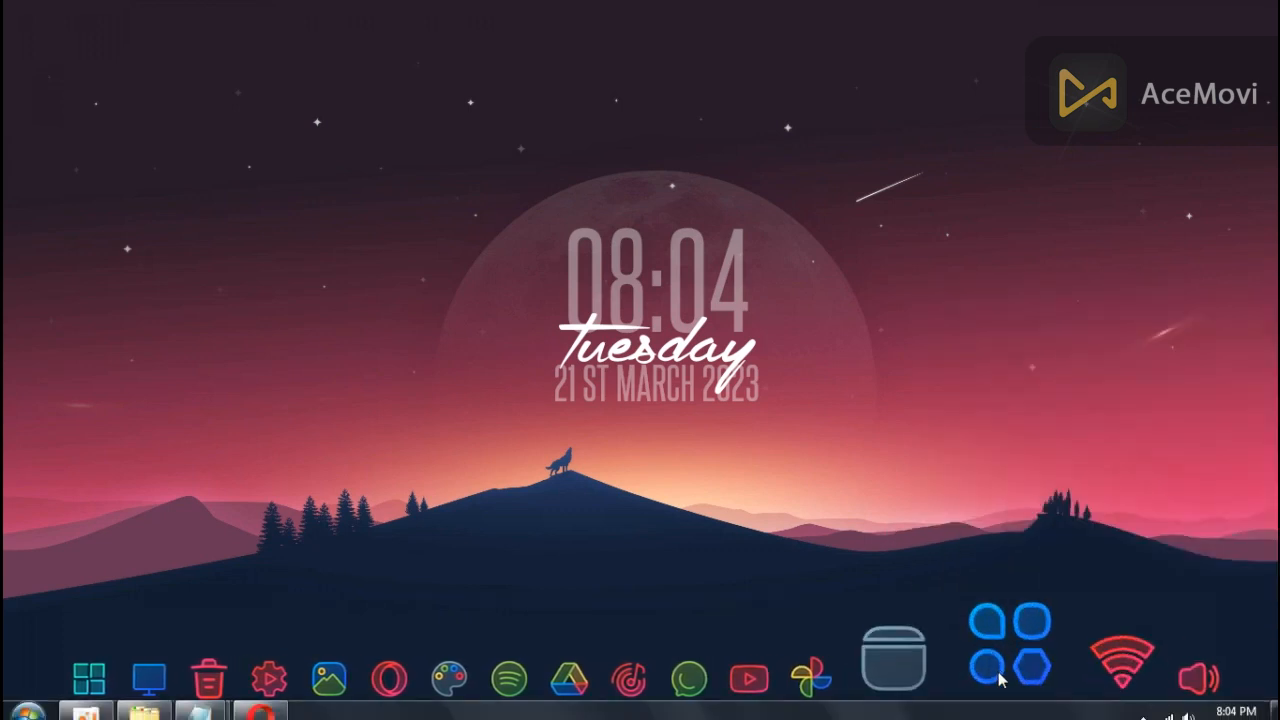
{"action": "left_click", "coordinate": [1143, 701]}
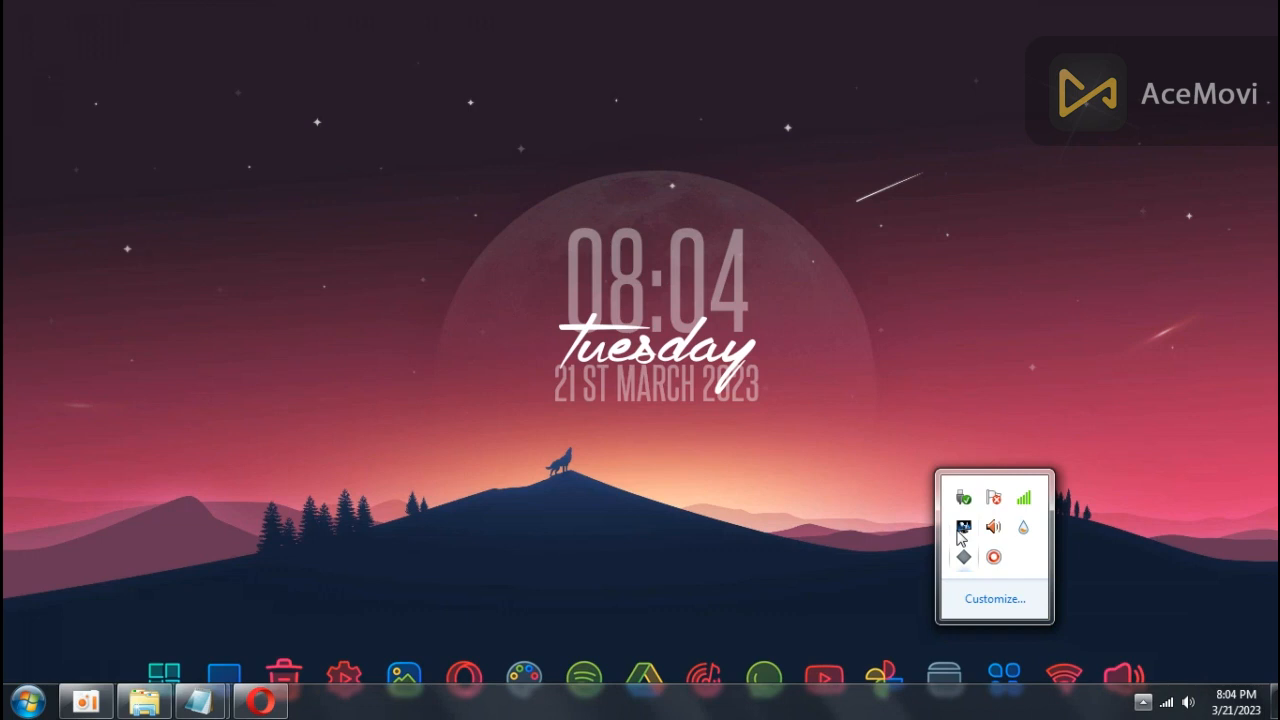
{"action": "left_click", "coordinate": [822, 538]}
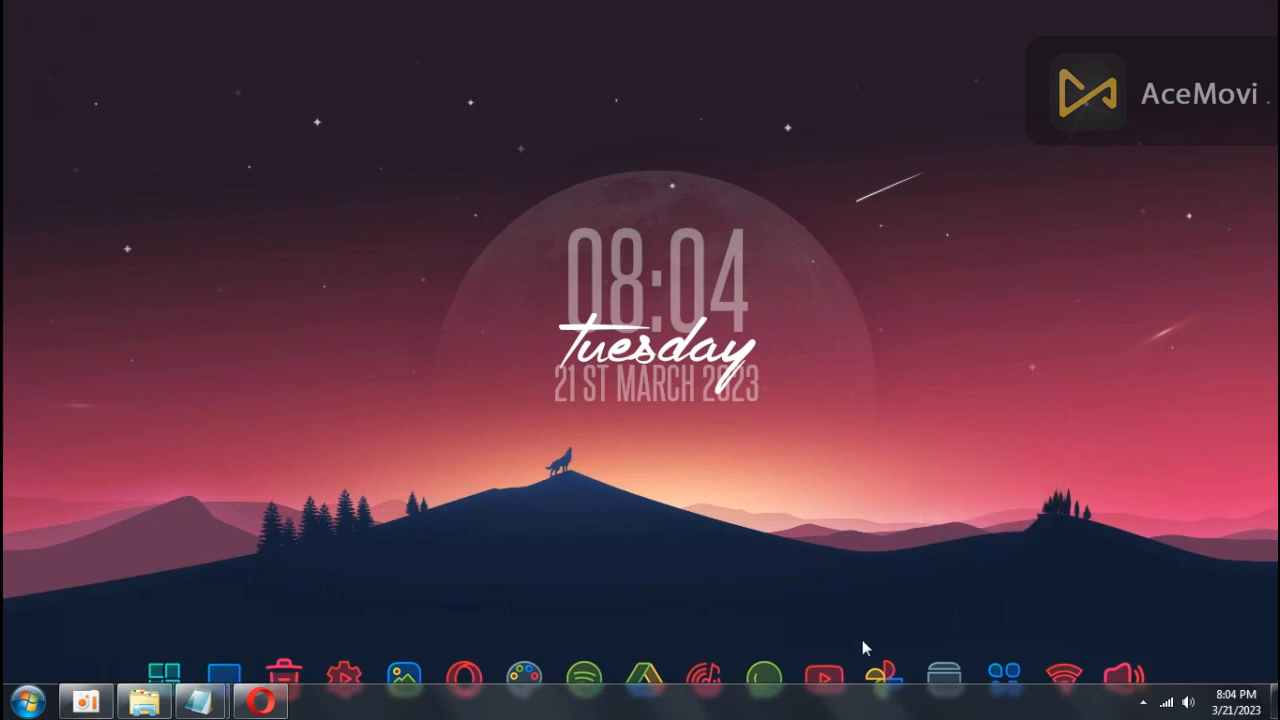
Try to launch WhatsApp from the dock, dismiss the dialog, and look at the desktop's context options
{"action": "left_click", "coordinate": [755, 661]}
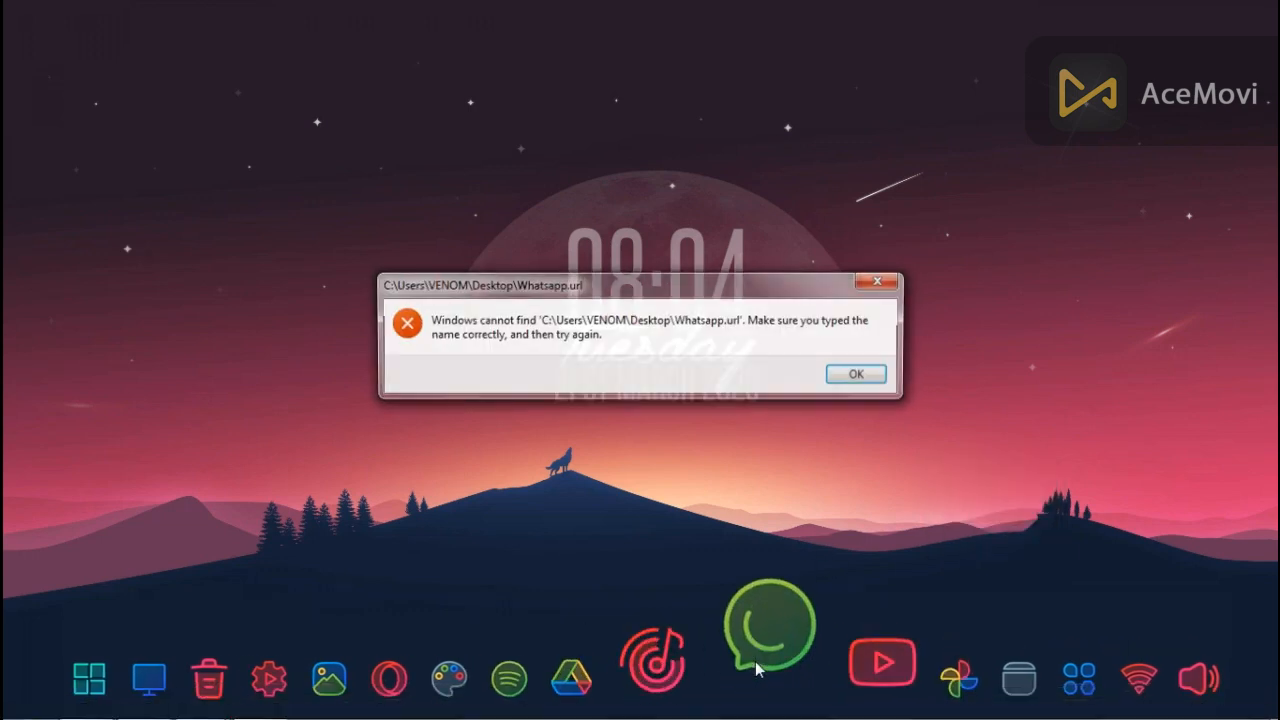
{"action": "left_click", "coordinate": [858, 375]}
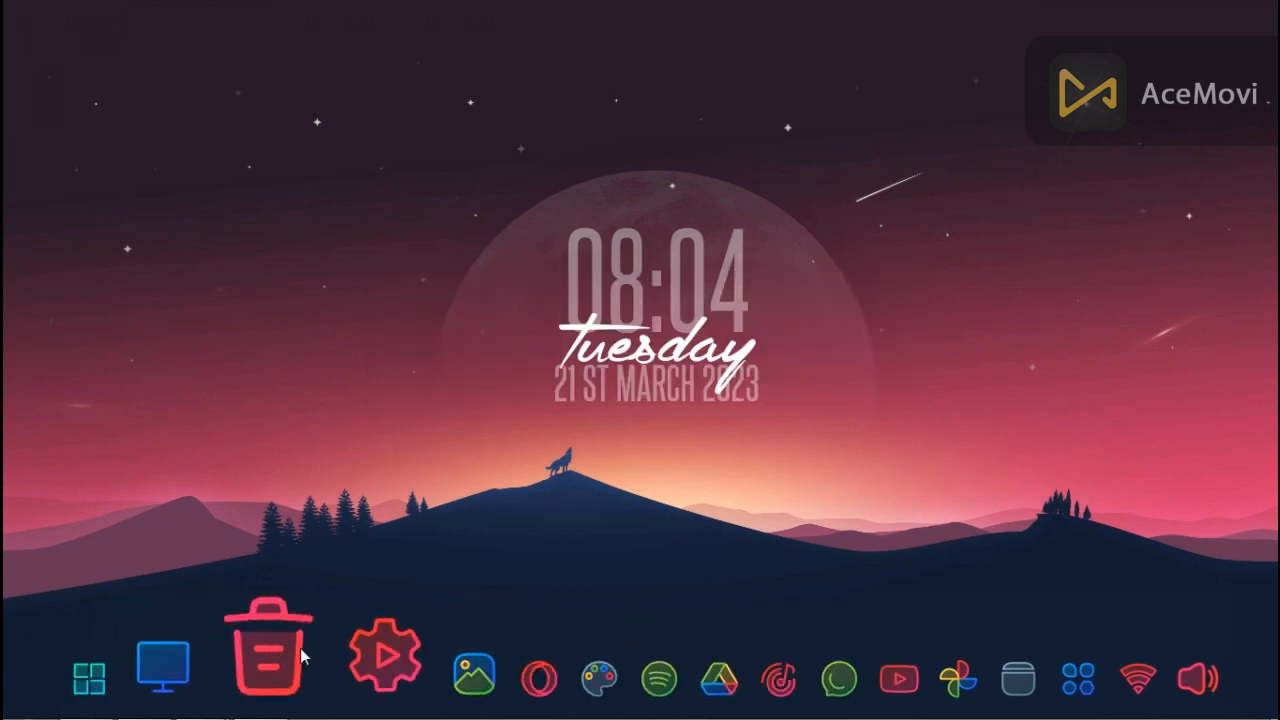
{"action": "right_click", "coordinate": [395, 389]}
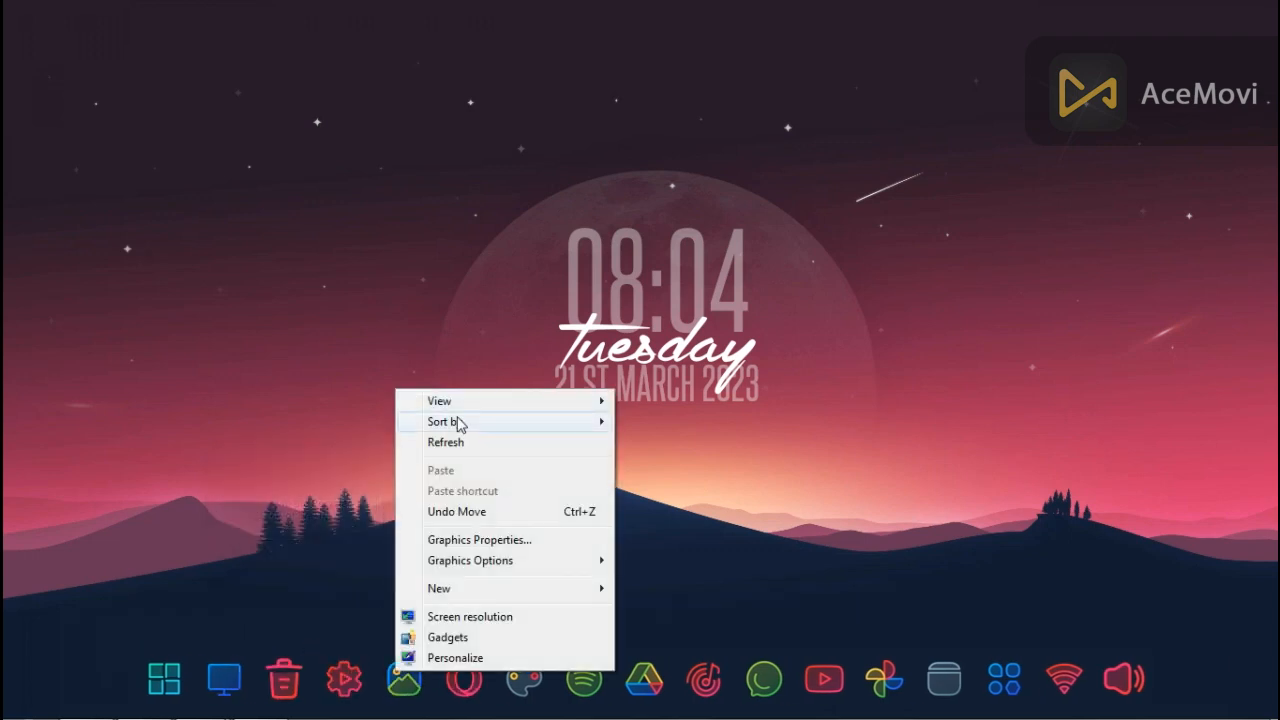
{"action": "mouse_move", "coordinate": [482, 402]}
Restore all the items from the Recycle Bin, merging the Minimal Pack and Dock Icons folders and skipping files with the same name
{"action": "left_click", "coordinate": [285, 658]}
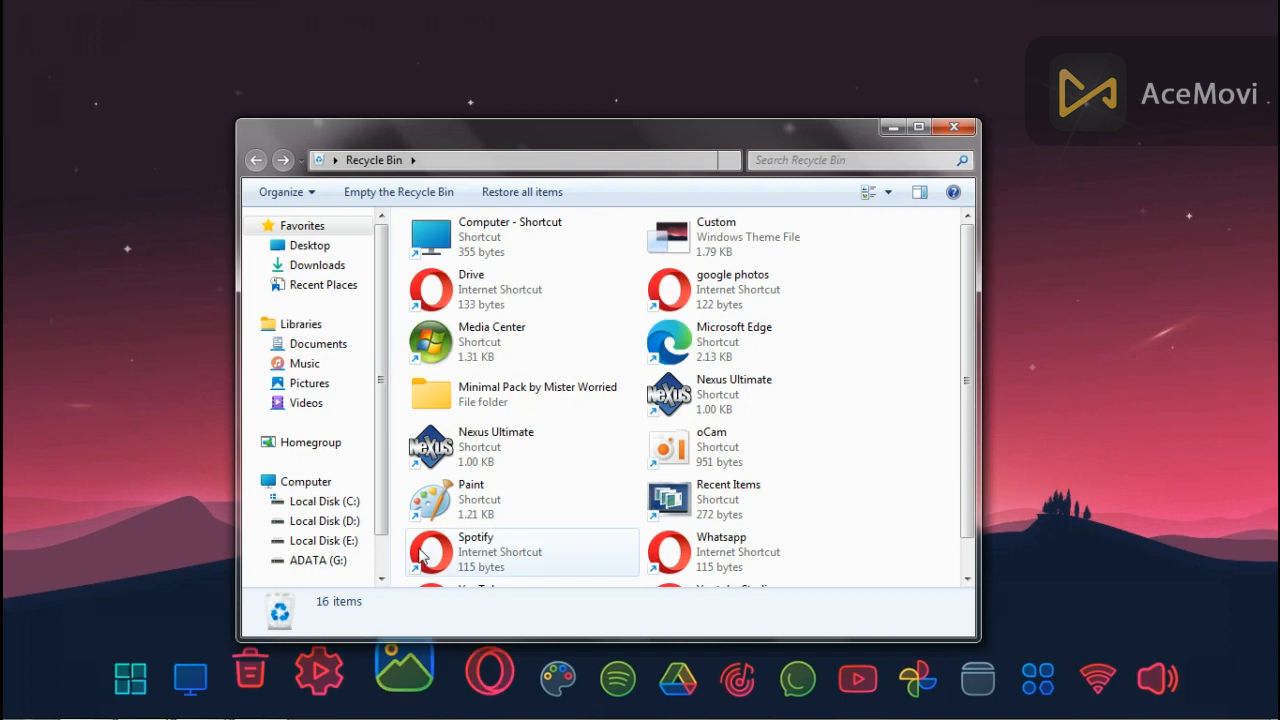
{"action": "left_click_drag", "start_coordinate": [404, 228], "coordinate": [782, 524]}
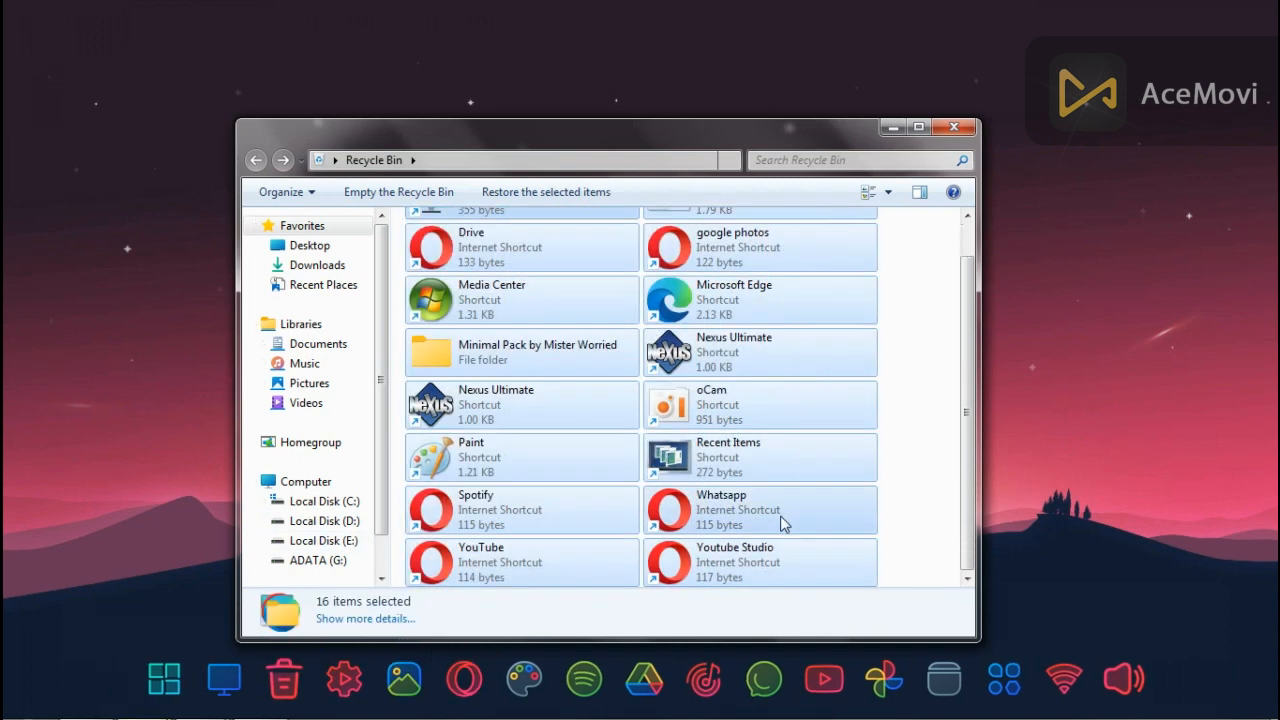
{"action": "right_click", "coordinate": [760, 463]}
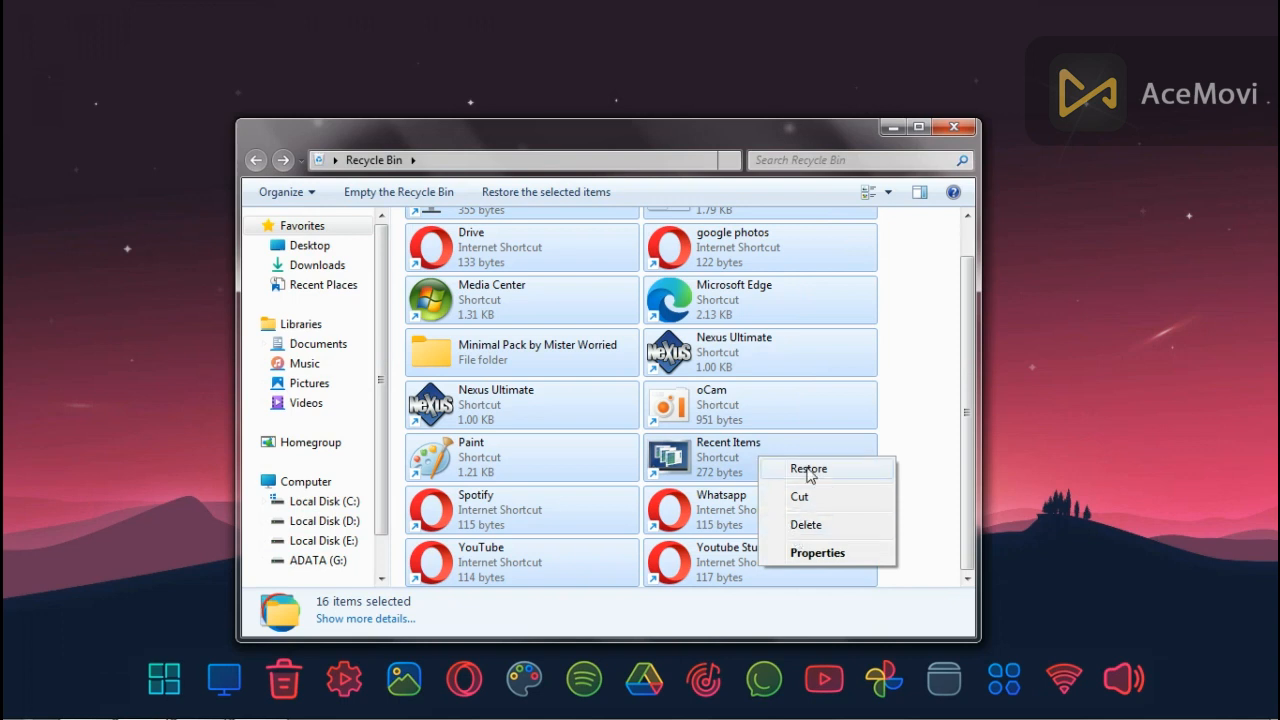
{"action": "left_click", "coordinate": [808, 470]}
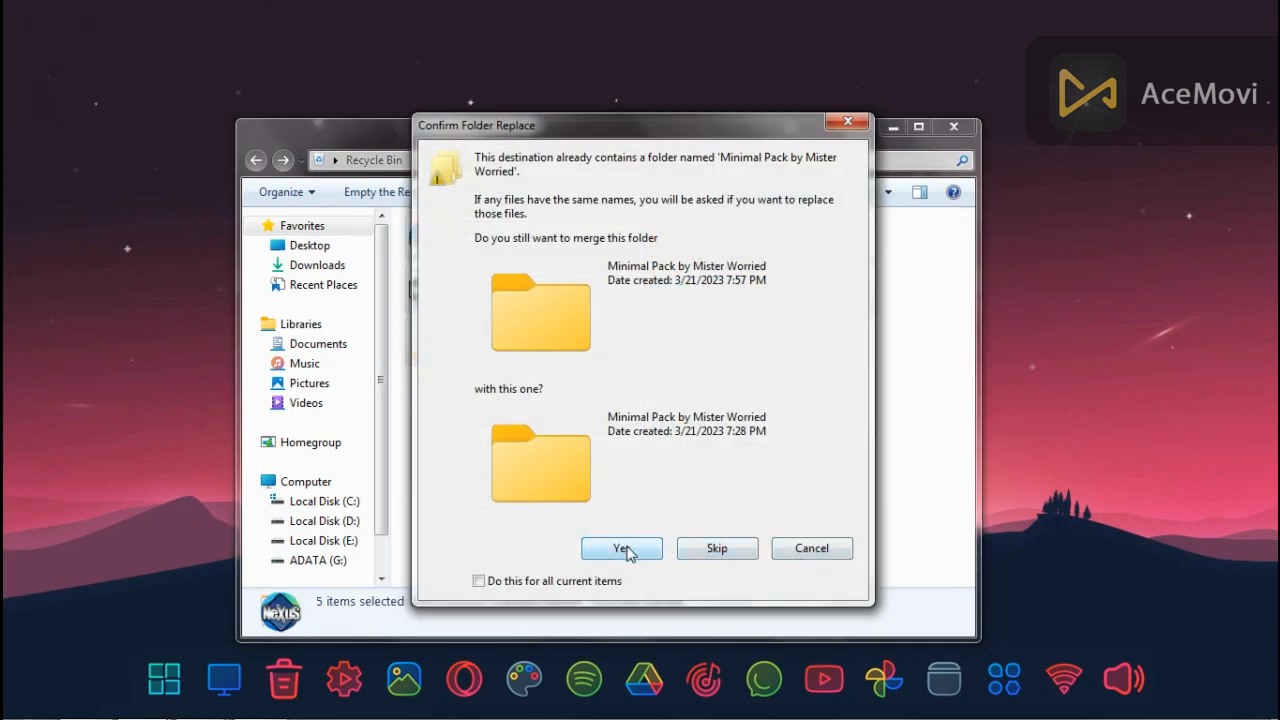
{"action": "left_click", "coordinate": [628, 549]}
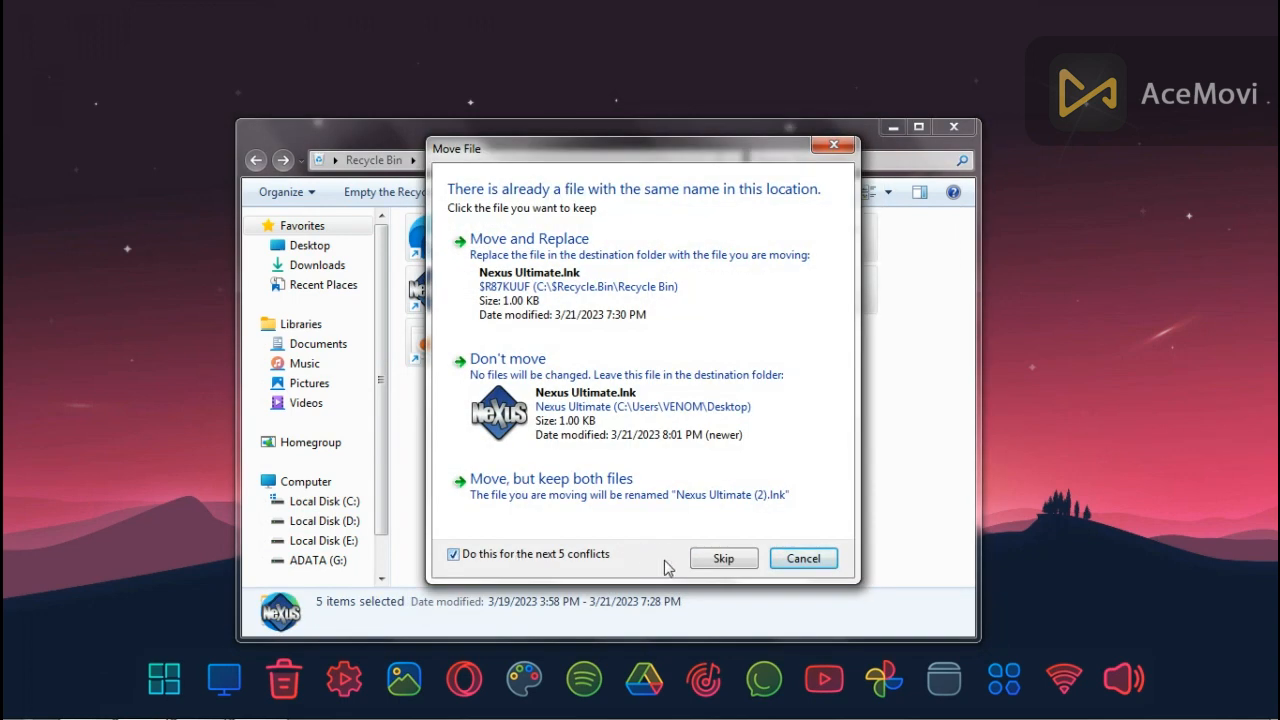
{"action": "left_click", "coordinate": [722, 559]}
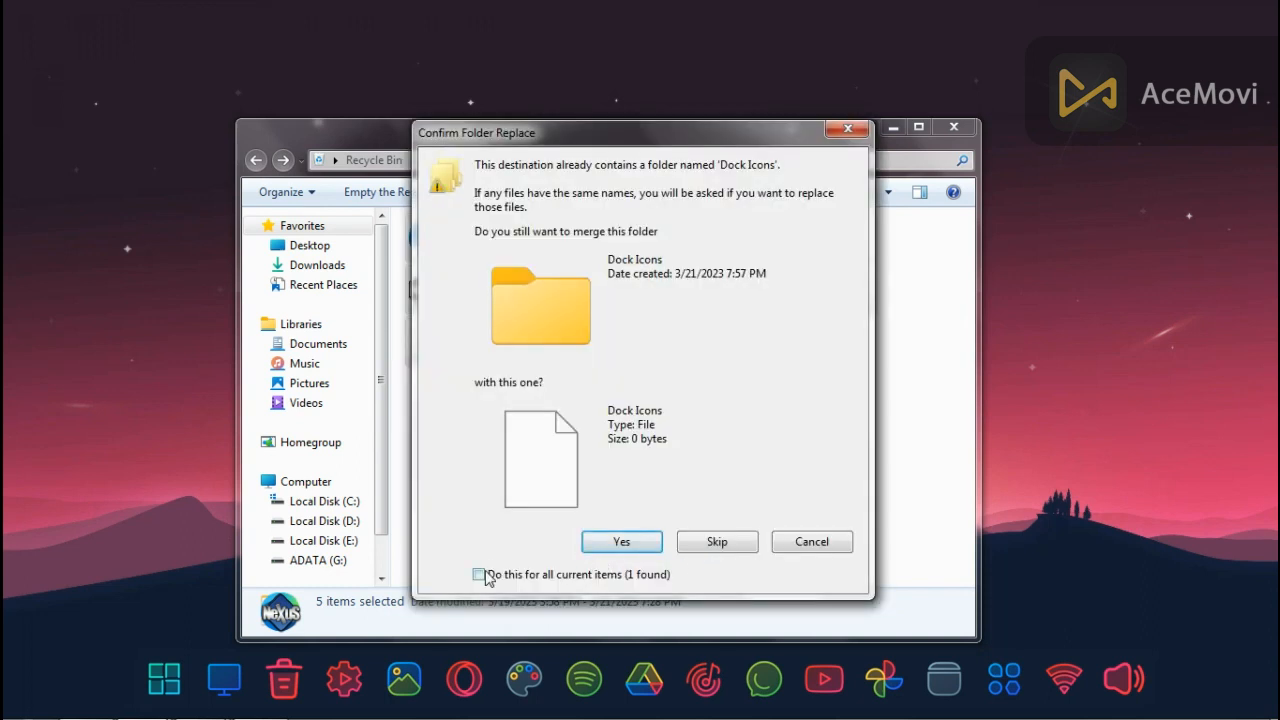
{"action": "left_click", "coordinate": [620, 547]}
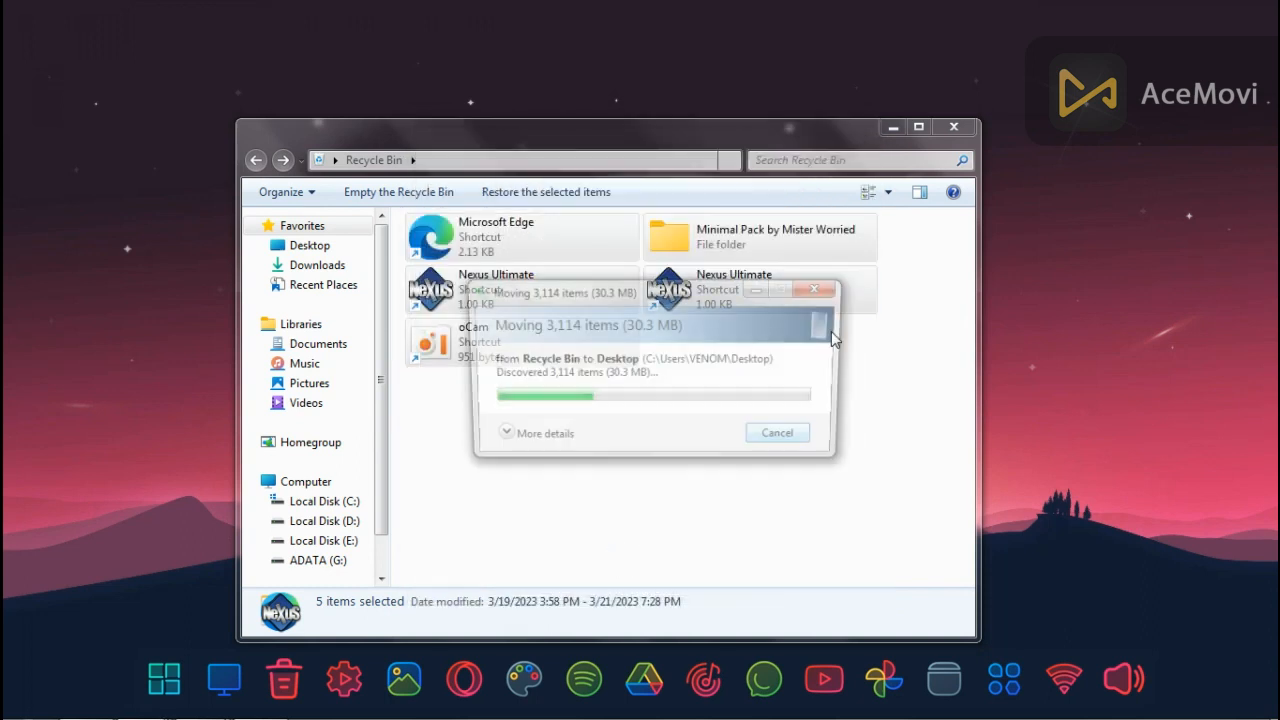
{"action": "left_click", "coordinate": [621, 436]}
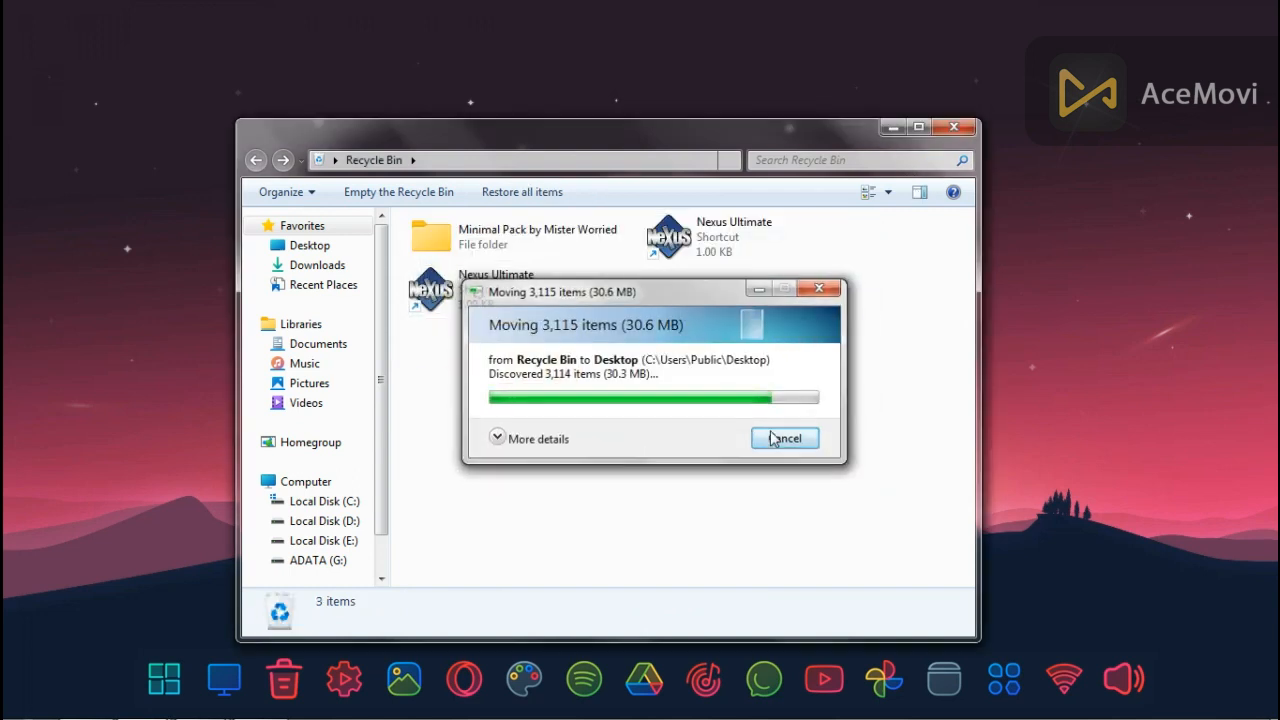
Close the Recycle Bin window and minimize the browser to return to the desktop
{"action": "left_click", "coordinate": [954, 128]}
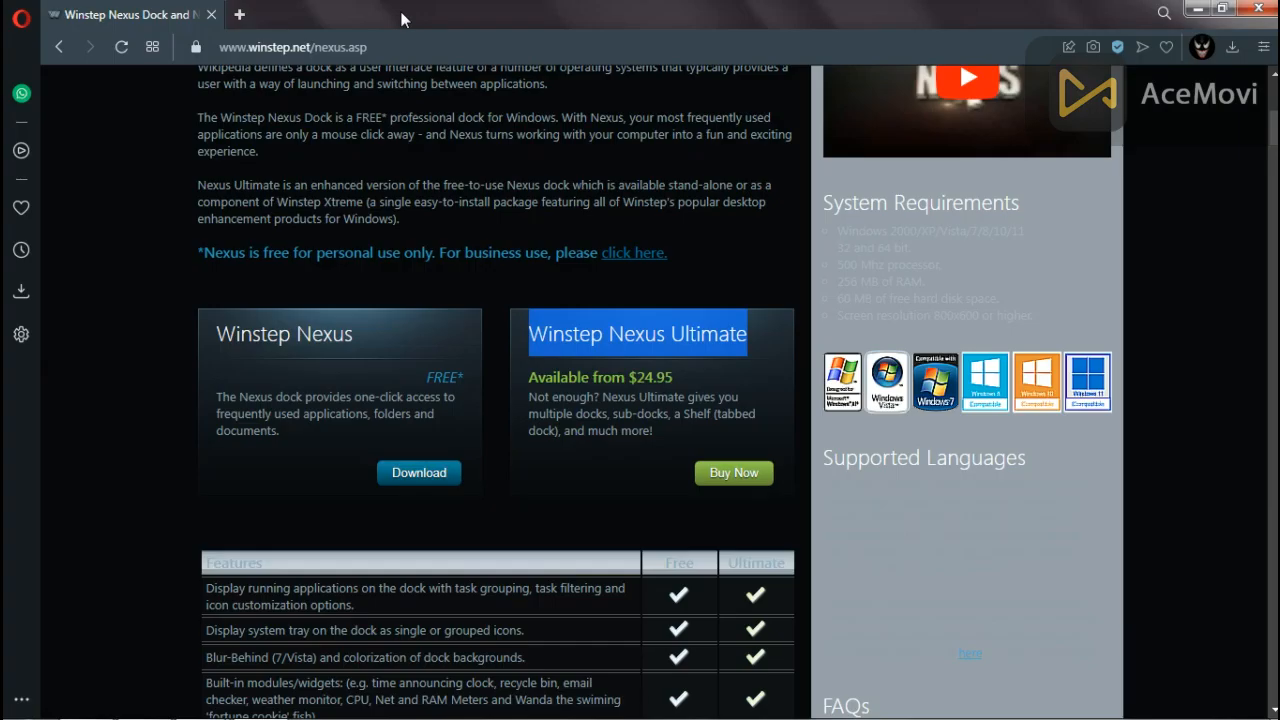
{"action": "left_click", "coordinate": [1199, 10]}
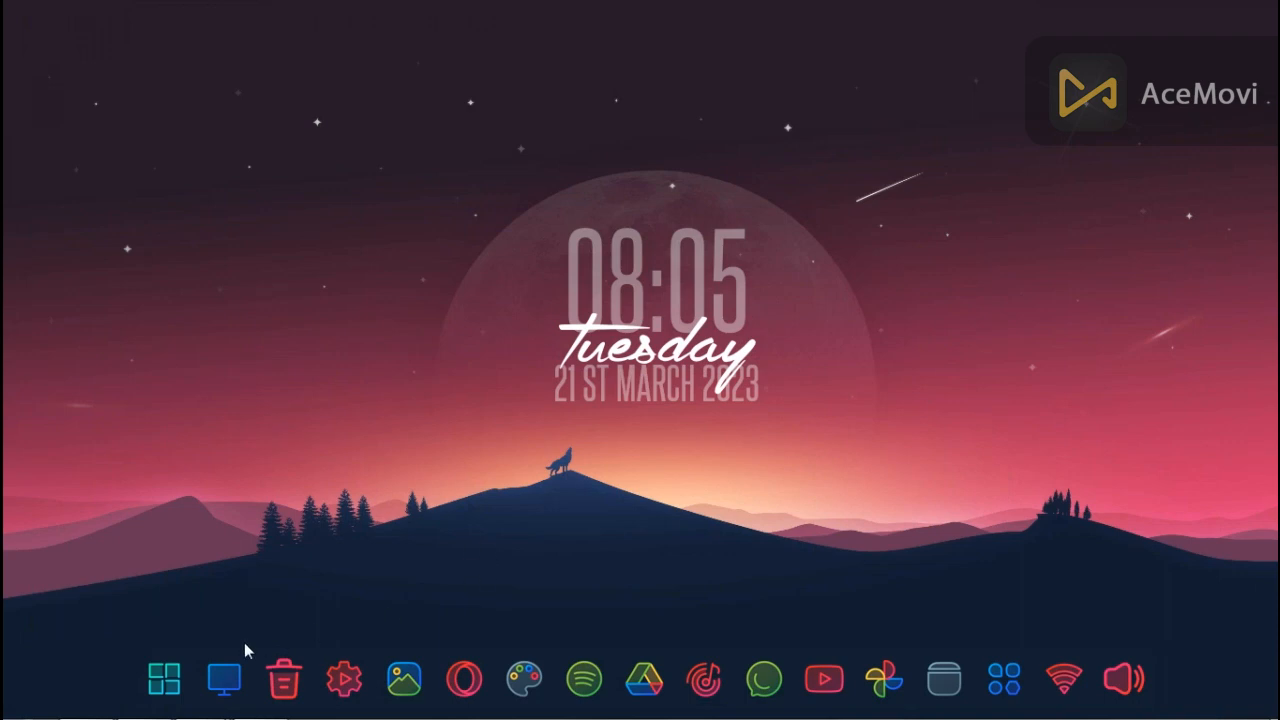